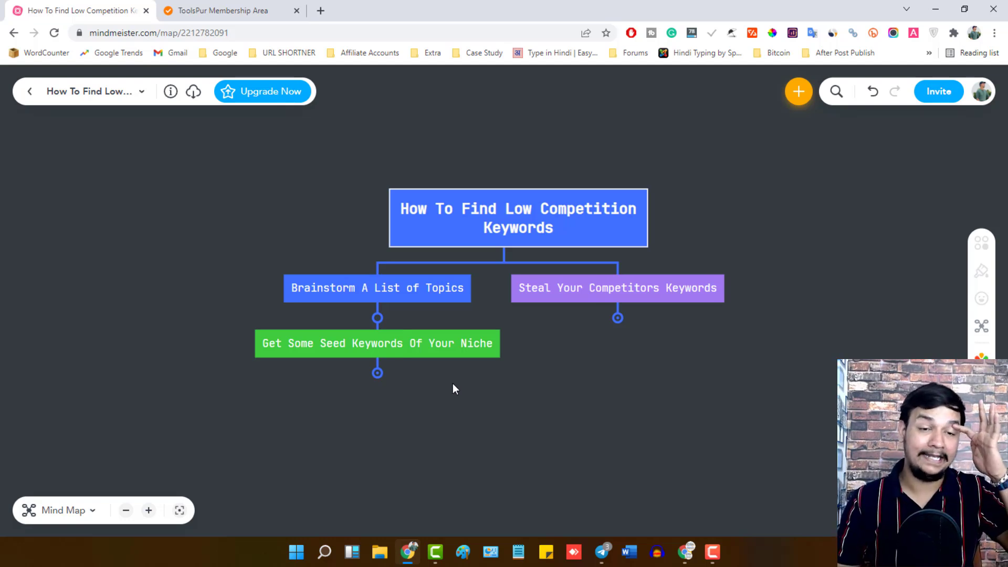
# Step: Search Google for "sad shayari in hindi" in a new browser tab
pyautogui.click(320, 10)
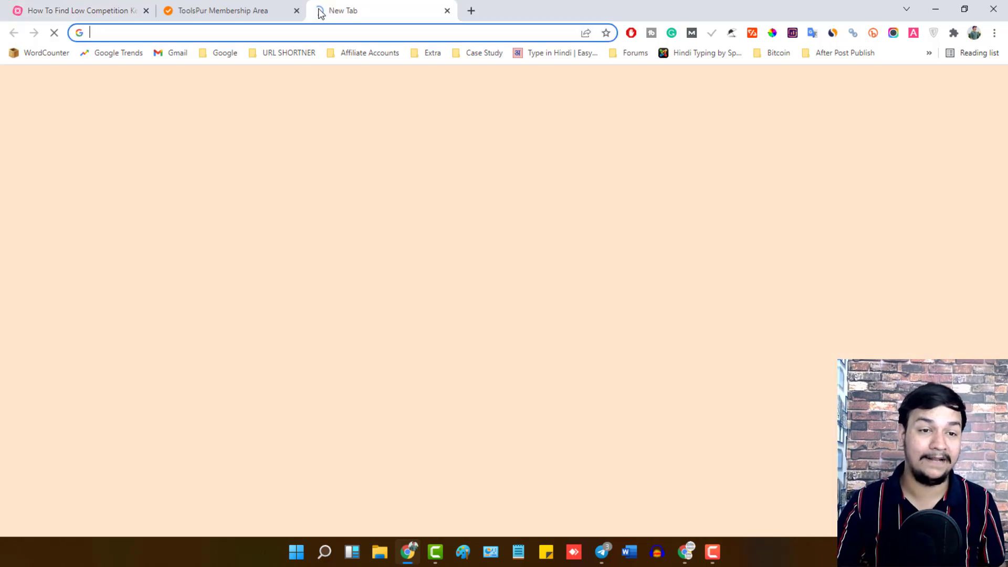
pyautogui.write('sad shayar')
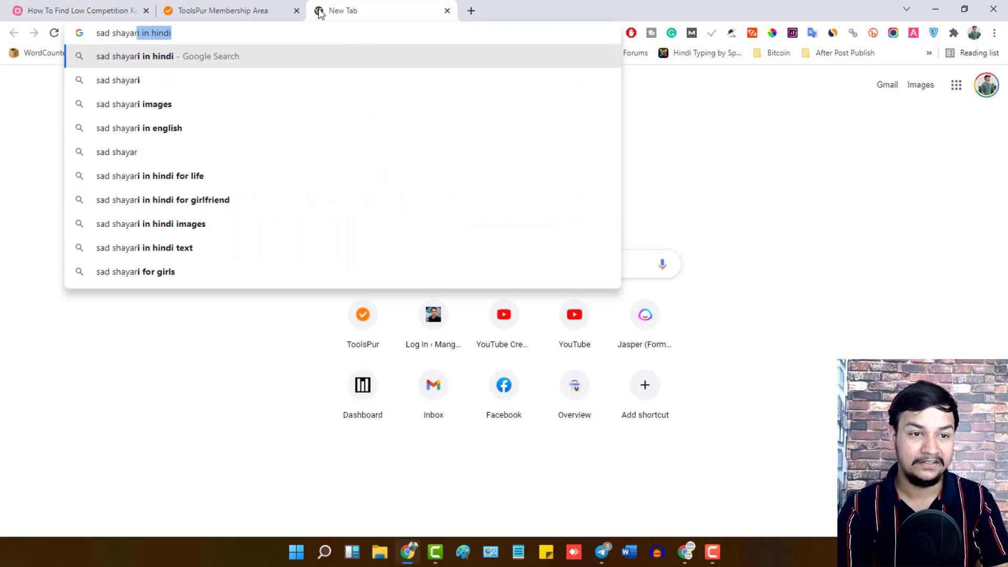
pyautogui.press('Return')
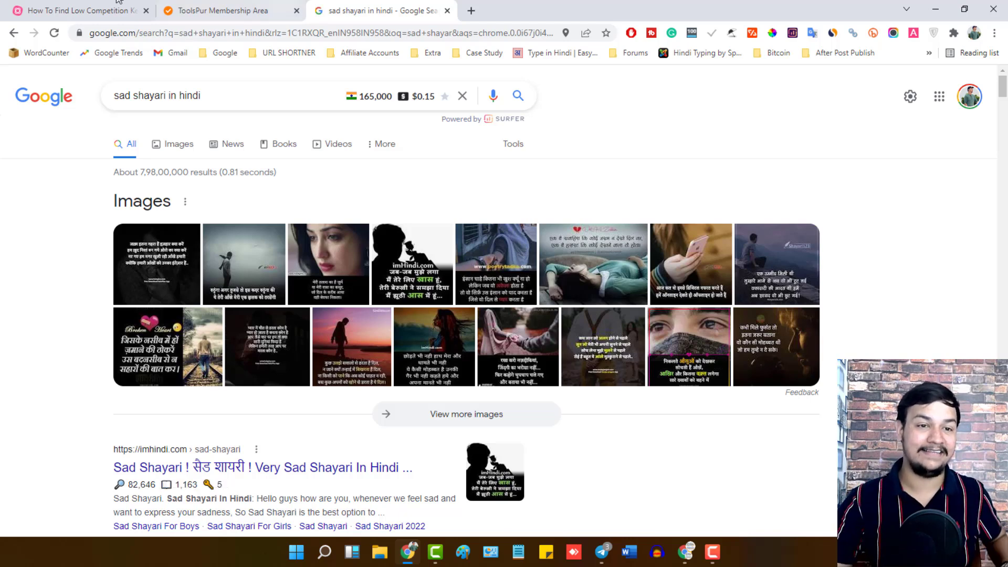
pyautogui.click(79, 10)
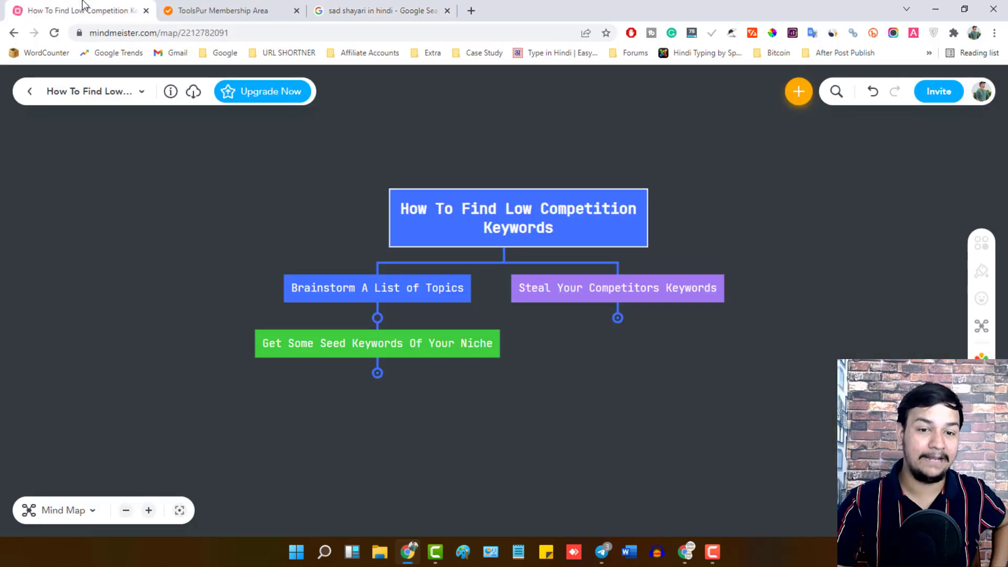
pyautogui.click(378, 373)
pyautogui.click(378, 374)
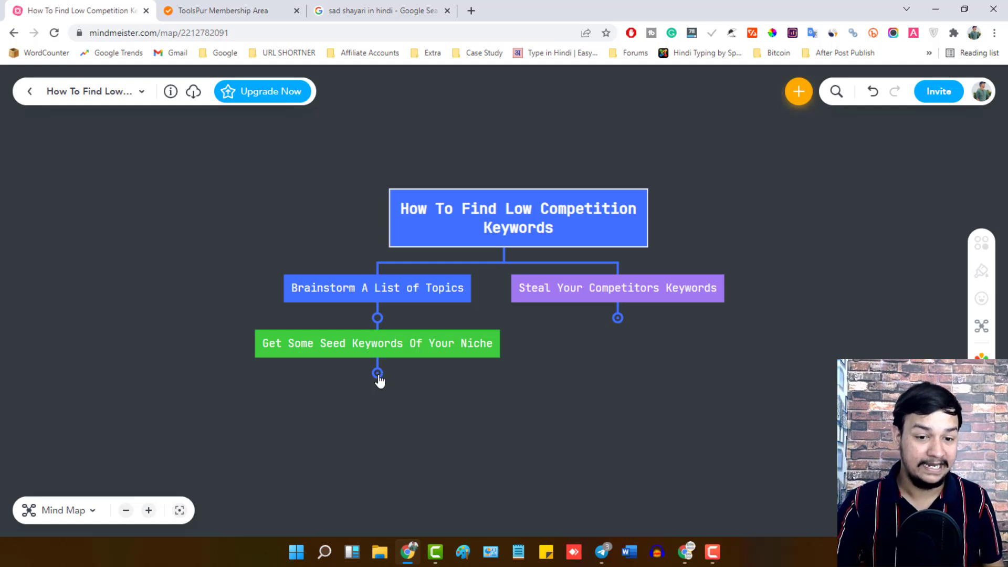
pyautogui.click(375, 9)
pyautogui.tripleClick(210, 93)
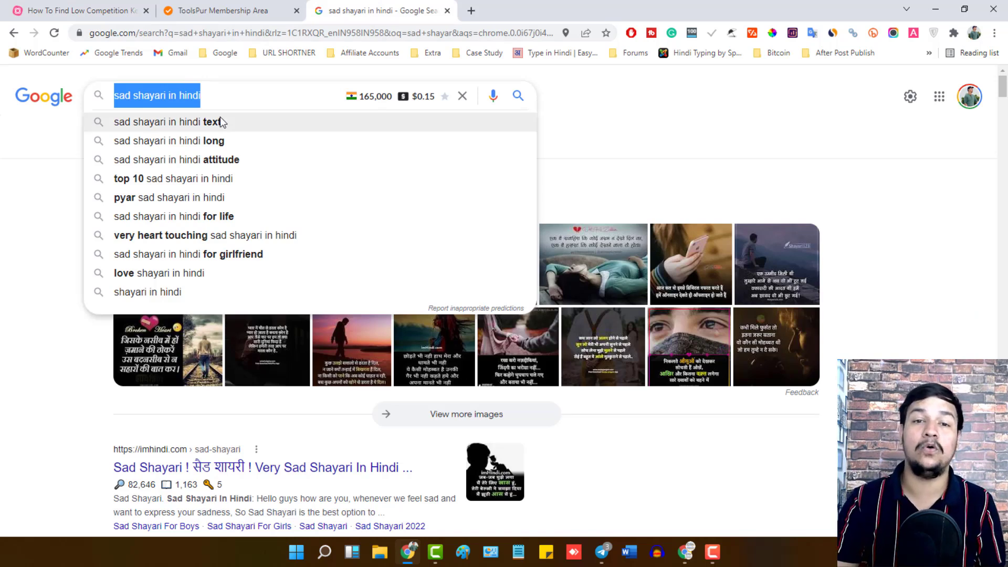
pyautogui.click(781, 92)
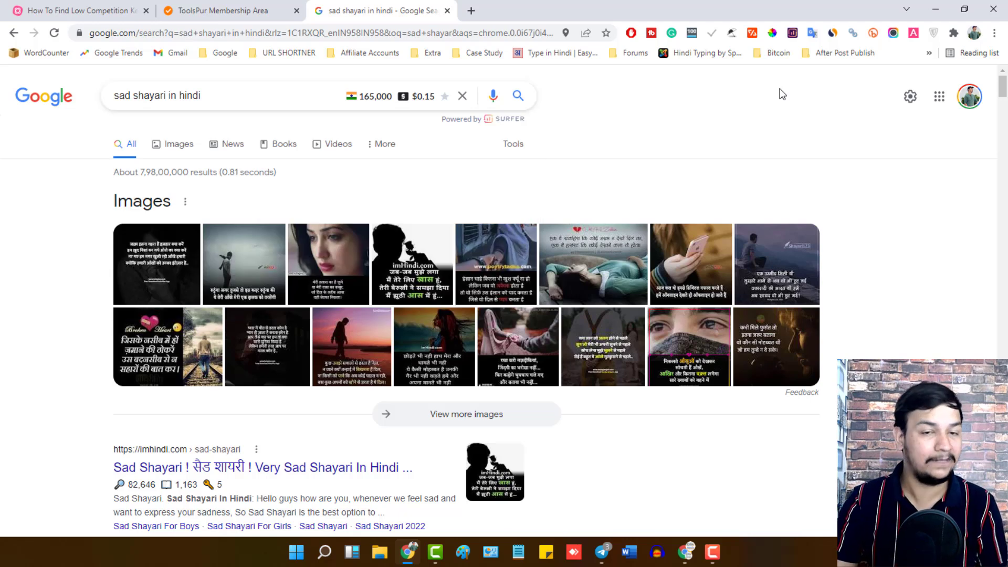
# Step: Launch Semrush Server 1 from the ToolsPur membership area and open the Keyword Overview tool
pyautogui.click(249, 7)
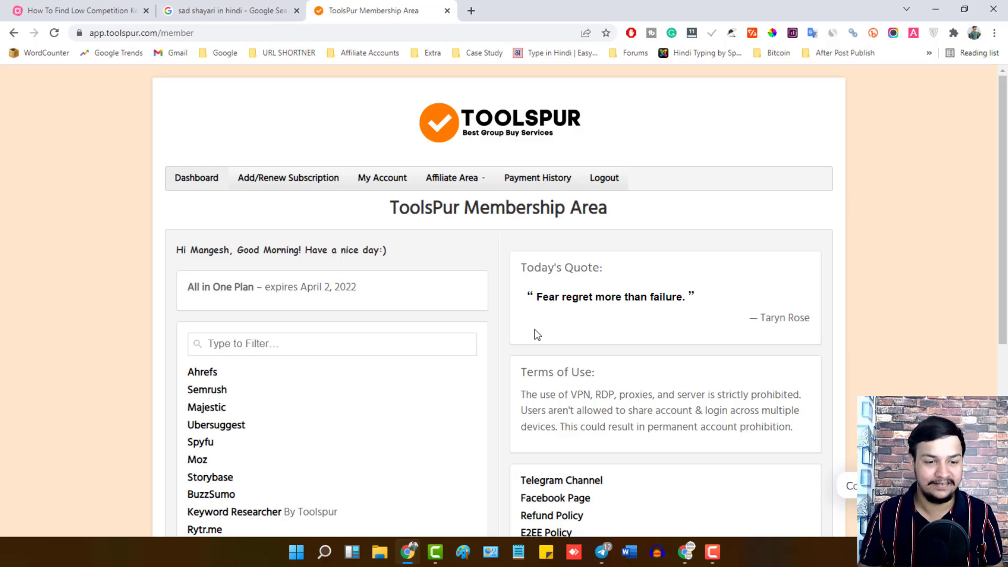
pyautogui.click(209, 389)
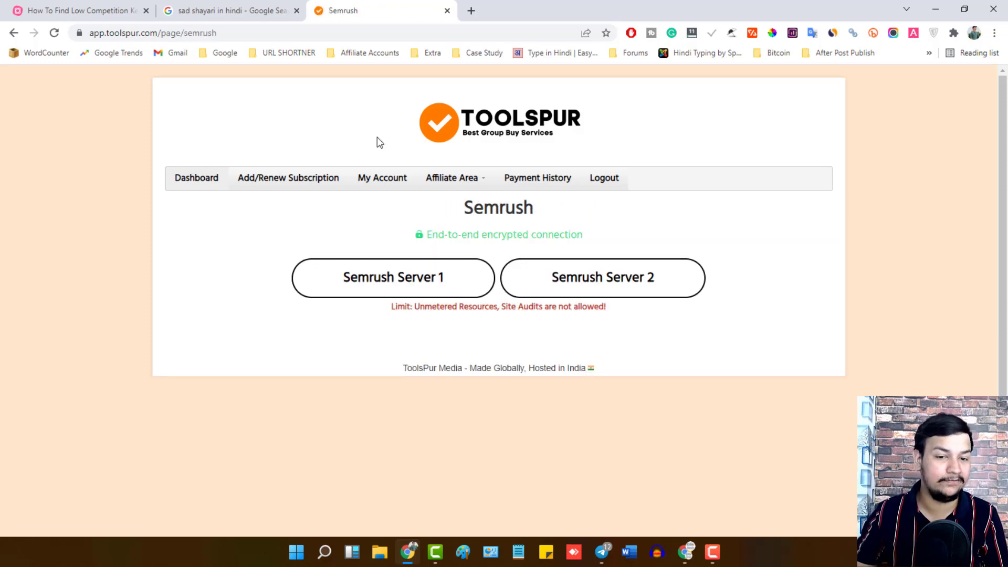
pyautogui.click(370, 294)
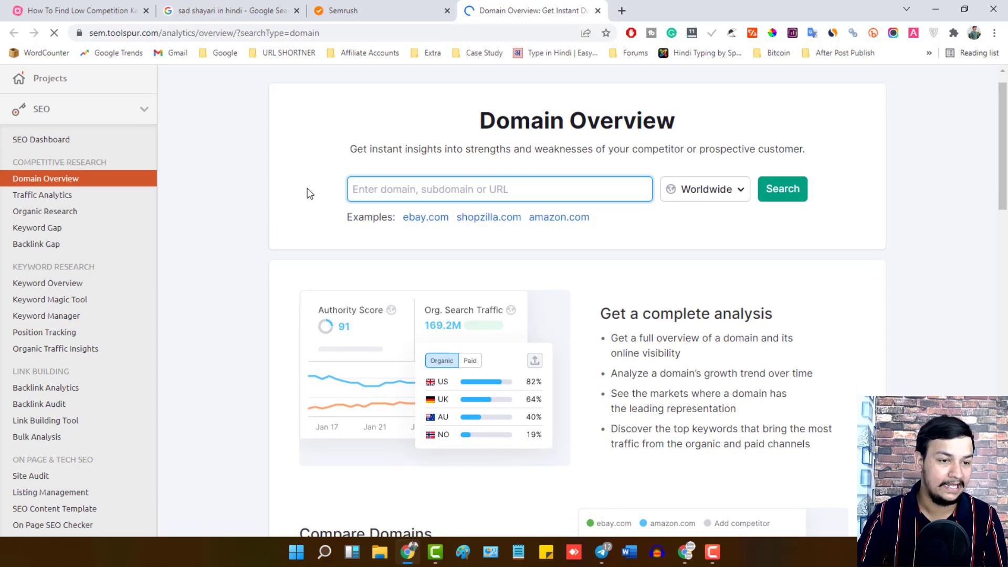
pyautogui.scroll(-2, 315, 155)
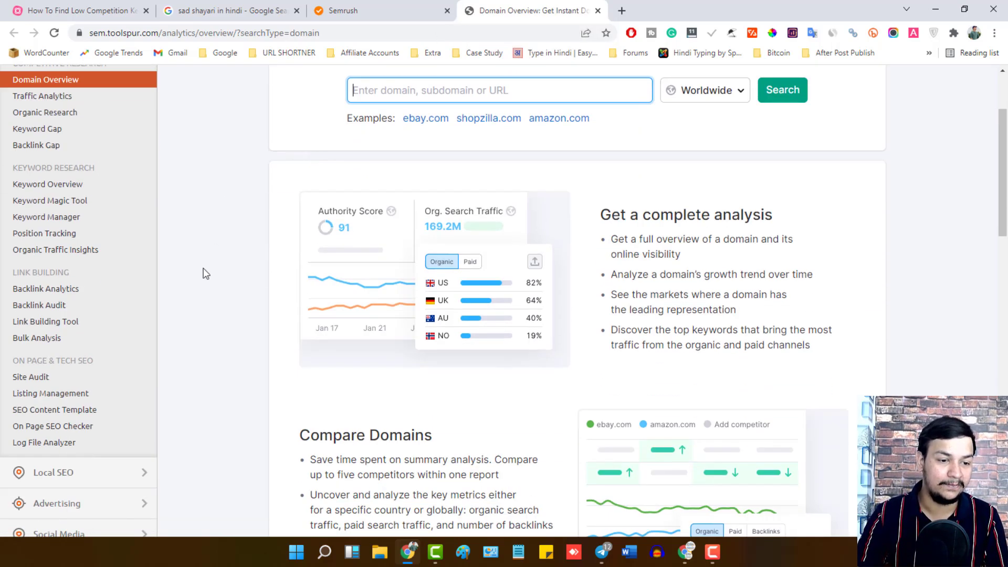
pyautogui.scroll(1, 257, 214)
pyautogui.click(29, 252)
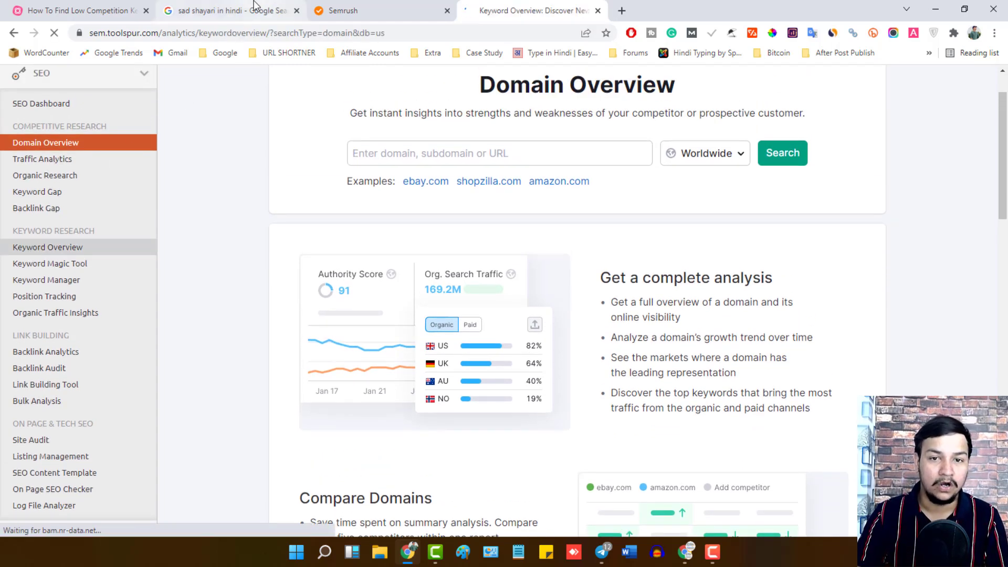
# Step: Copy the phrase "sad shayari in hindi" from the Google search and enter it as the keyword in Keyword Overview
pyautogui.click(258, 8)
pyautogui.moveTo(224, 106); pyautogui.dragTo(105, 99)
pyautogui.hotkey('ctrl', 'c')
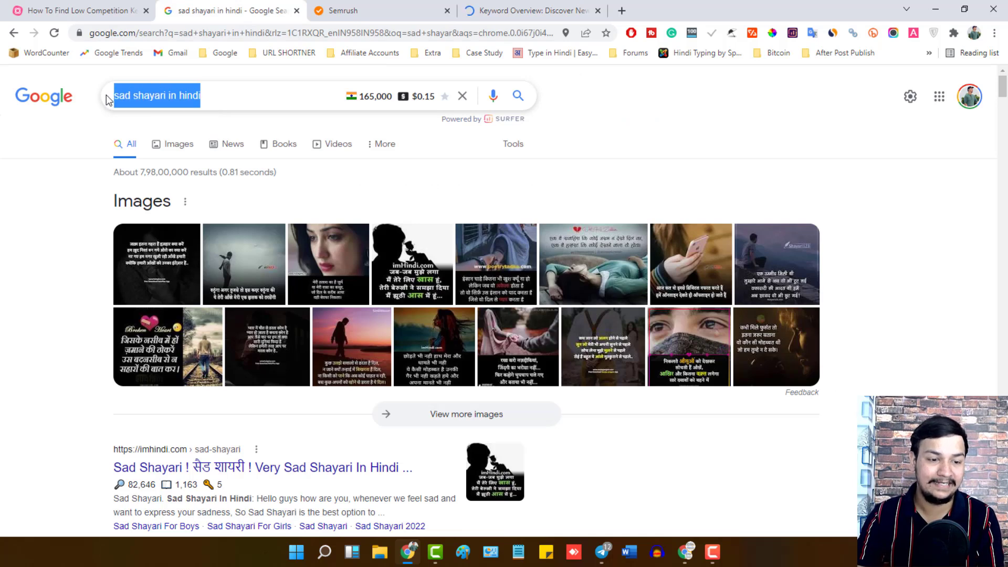
pyautogui.click(504, 6)
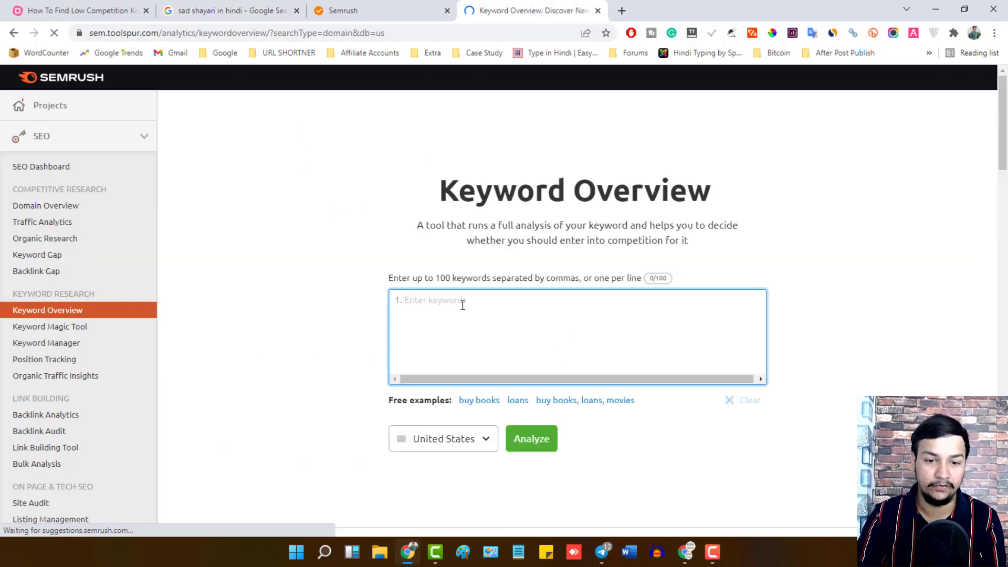
pyautogui.click(458, 297)
pyautogui.hotkey('ctrl', 'v')
pyautogui.press('Return')
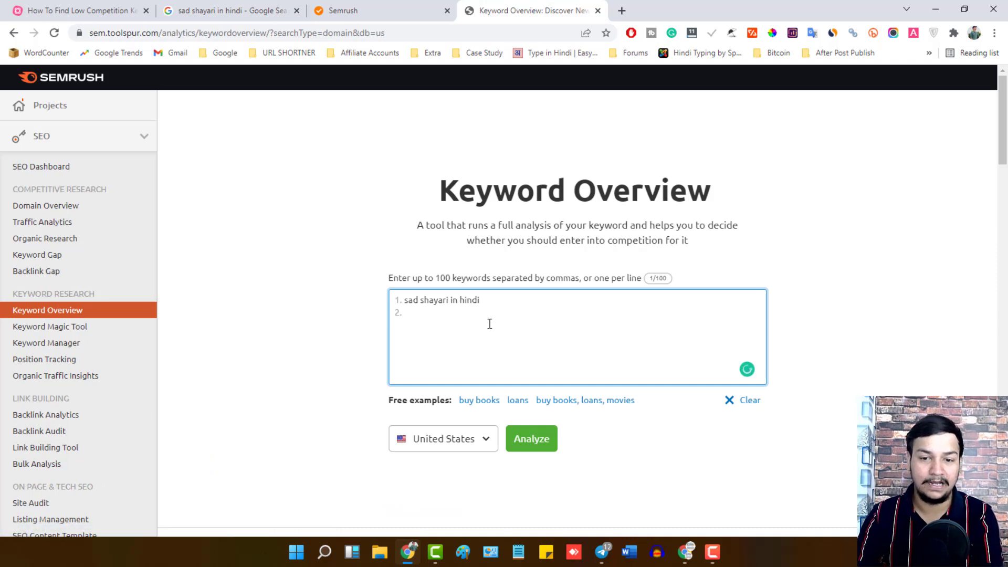
pyautogui.press('BackSpace')
# Step: Set the keyword database country to India and run the keyword analysis
pyautogui.click(487, 441)
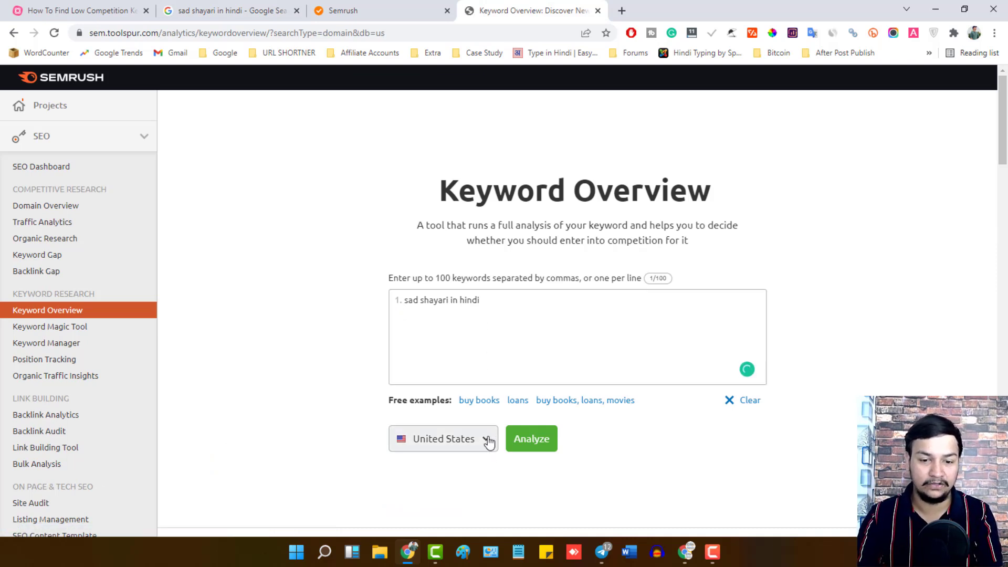
pyautogui.click(488, 441)
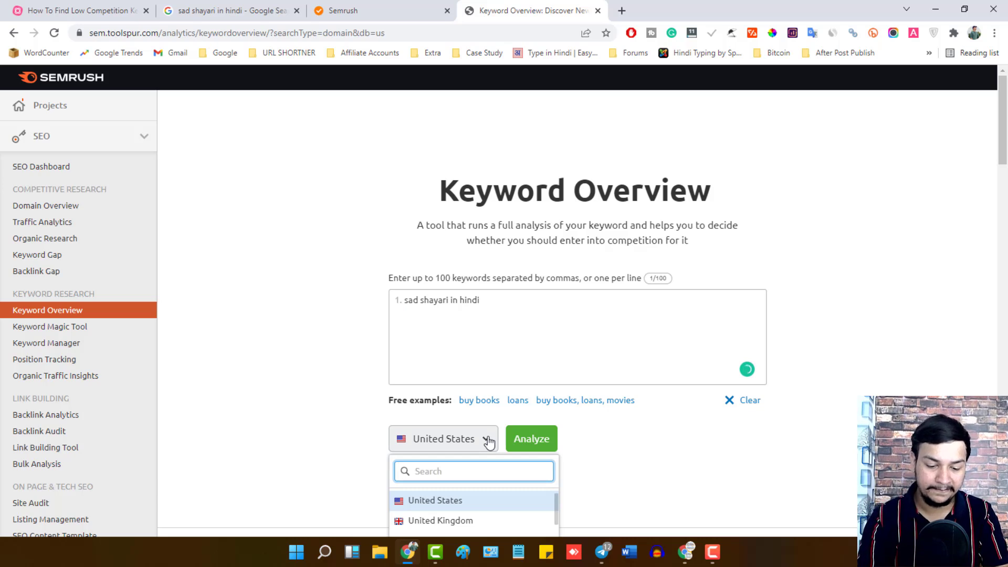
pyautogui.write('india')
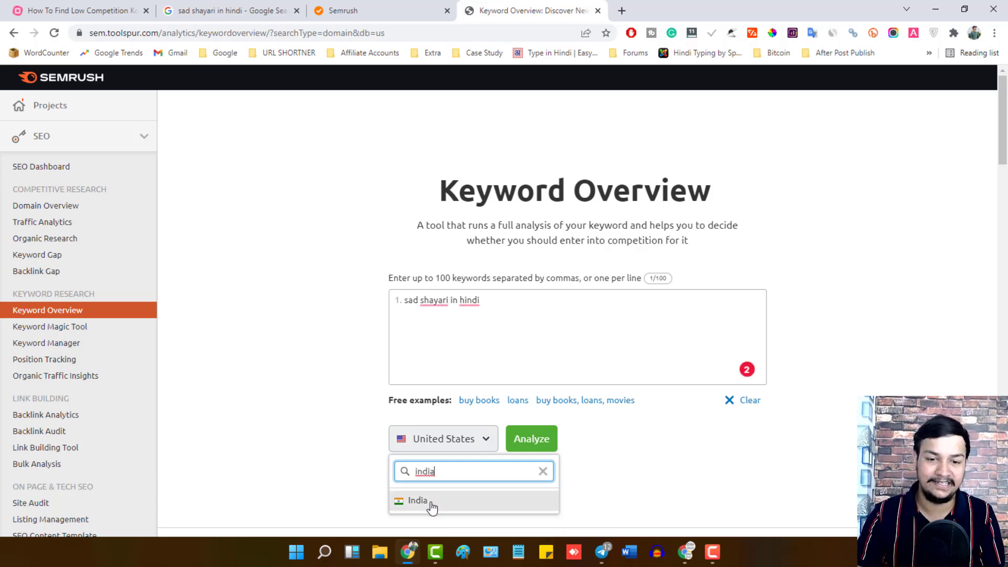
pyautogui.click(431, 502)
pyautogui.click(505, 440)
# Step: Examine the keyword's country volume, global volume, search intent, CPC and trend in the Keyword Overview report
pyautogui.click(95, 10)
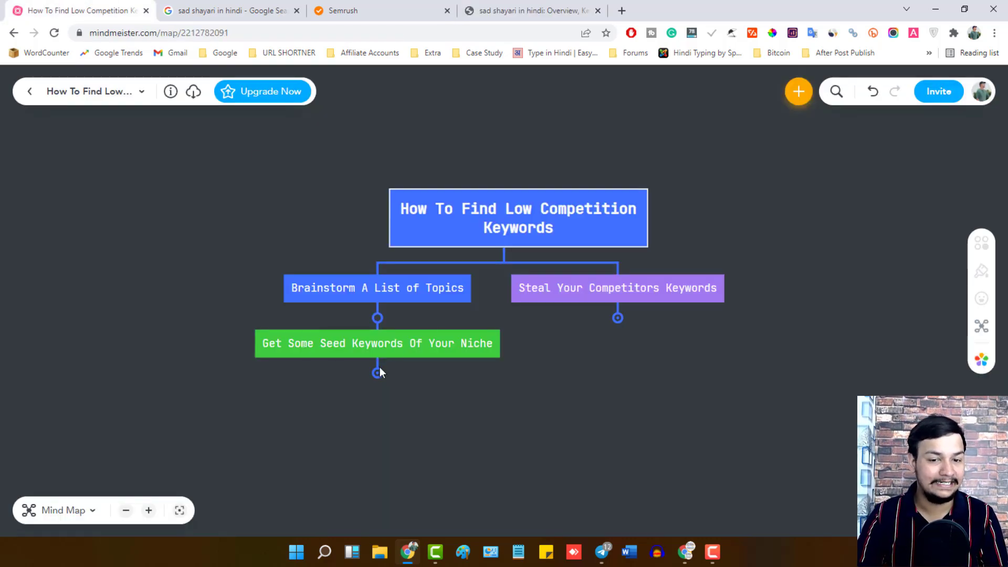
pyautogui.click(503, 7)
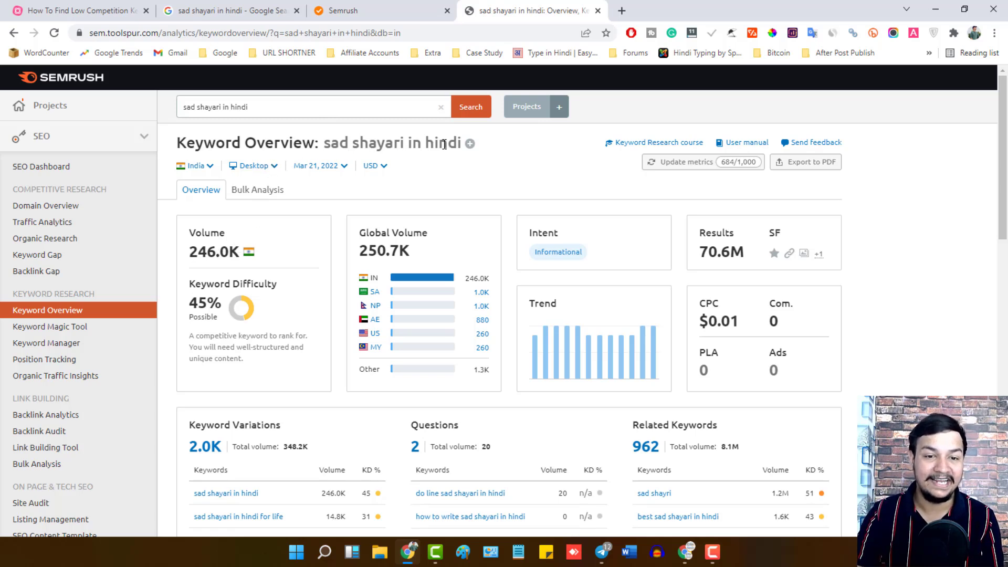
pyautogui.moveTo(238, 251); pyautogui.dragTo(179, 255)
pyautogui.click(194, 251)
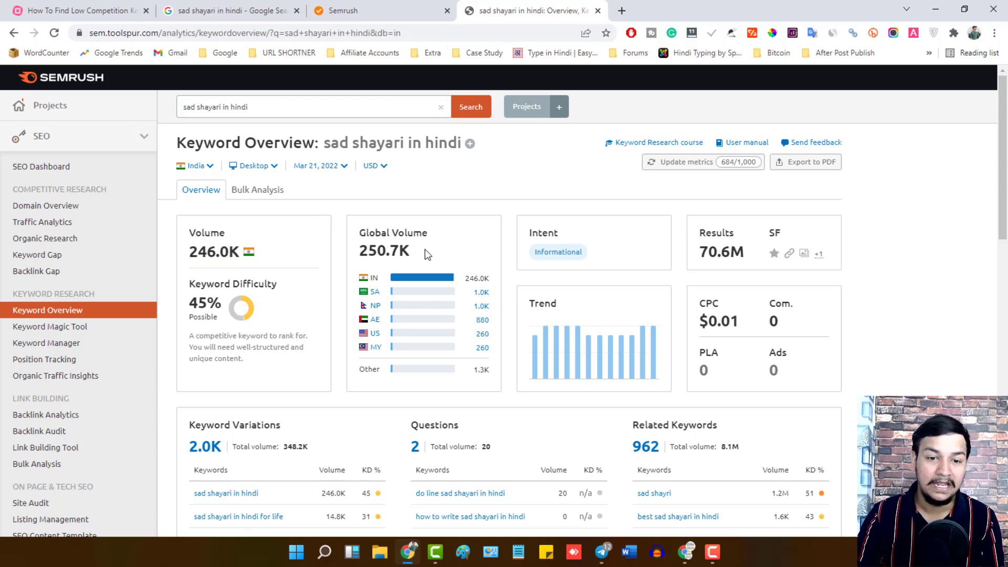
pyautogui.moveTo(415, 251); pyautogui.dragTo(360, 251)
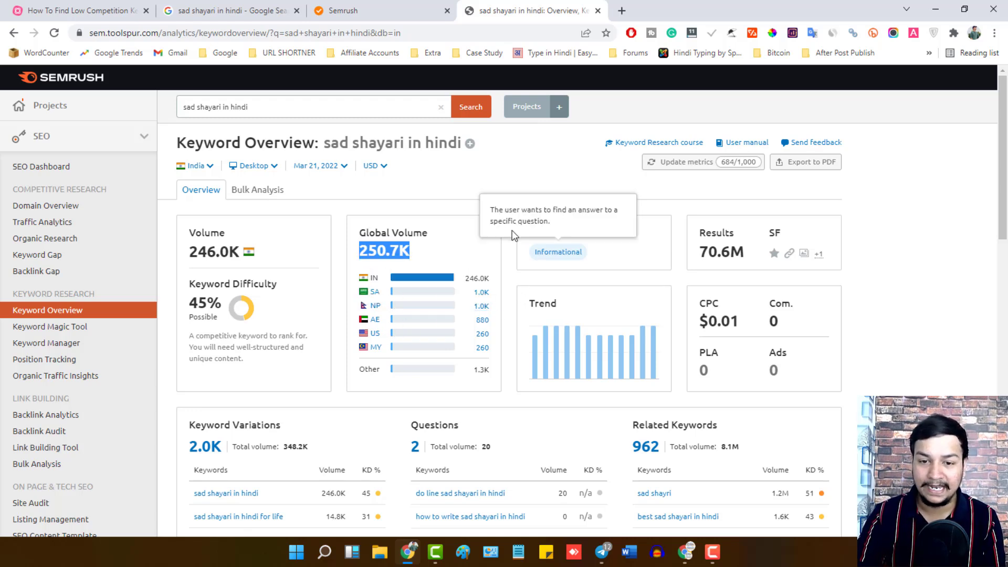
pyautogui.moveTo(571, 259)
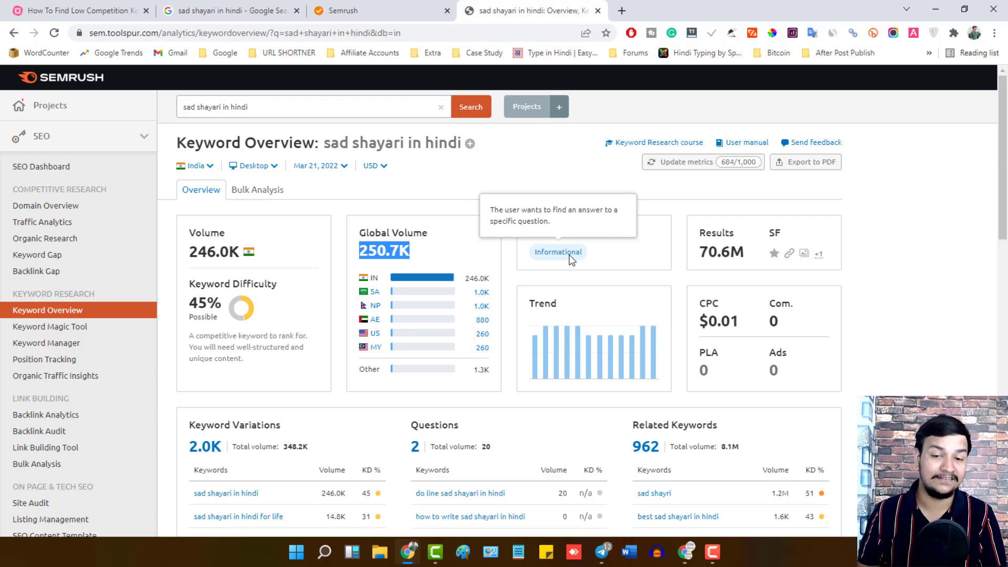
pyautogui.scroll(-2, 777, 332)
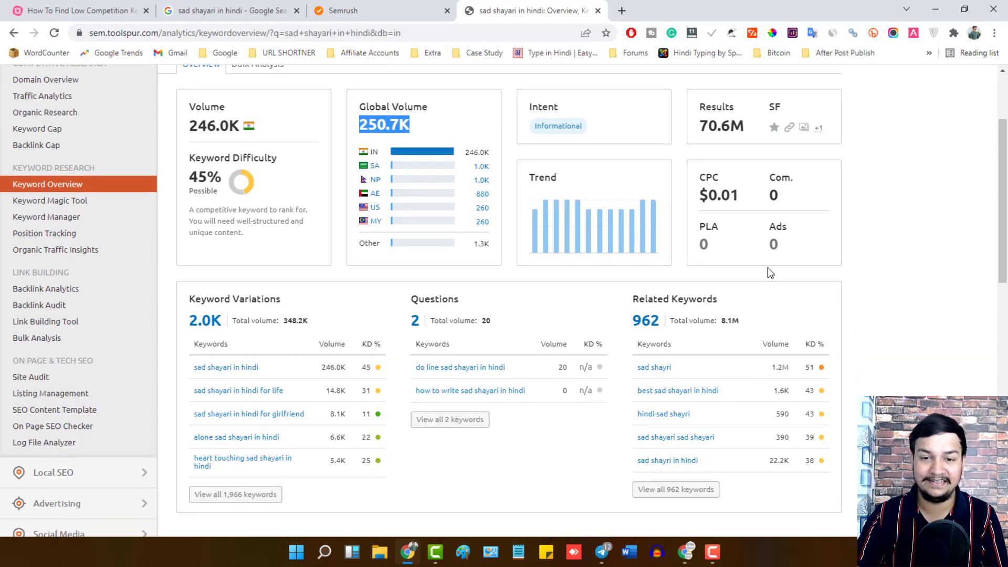
pyautogui.moveTo(697, 194); pyautogui.dragTo(752, 202)
pyautogui.click(733, 199)
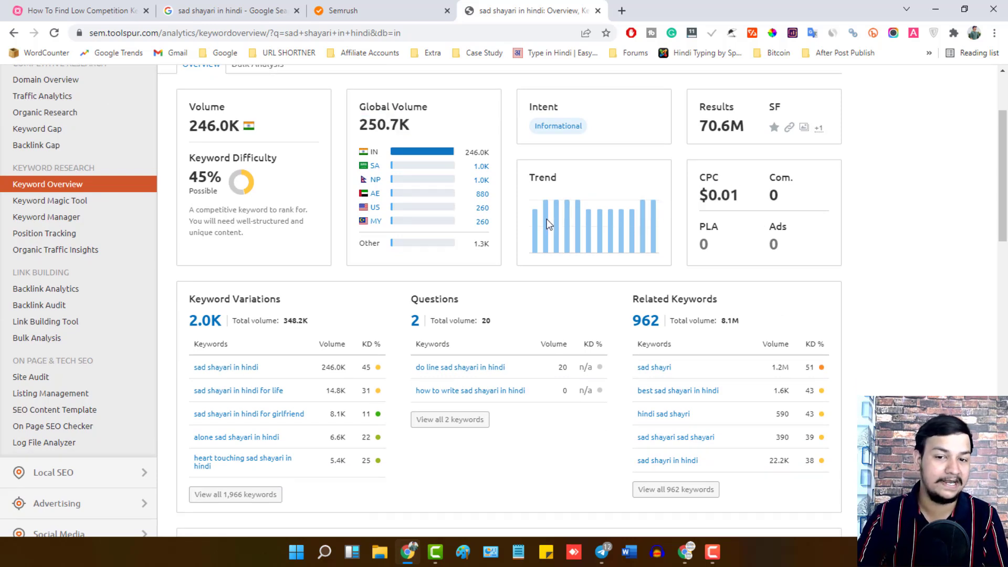
# Step: Review the keyword variations and related keywords, and open the full list of keyword variations in the Keyword Magic Tool
pyautogui.scroll(-2, 557, 212)
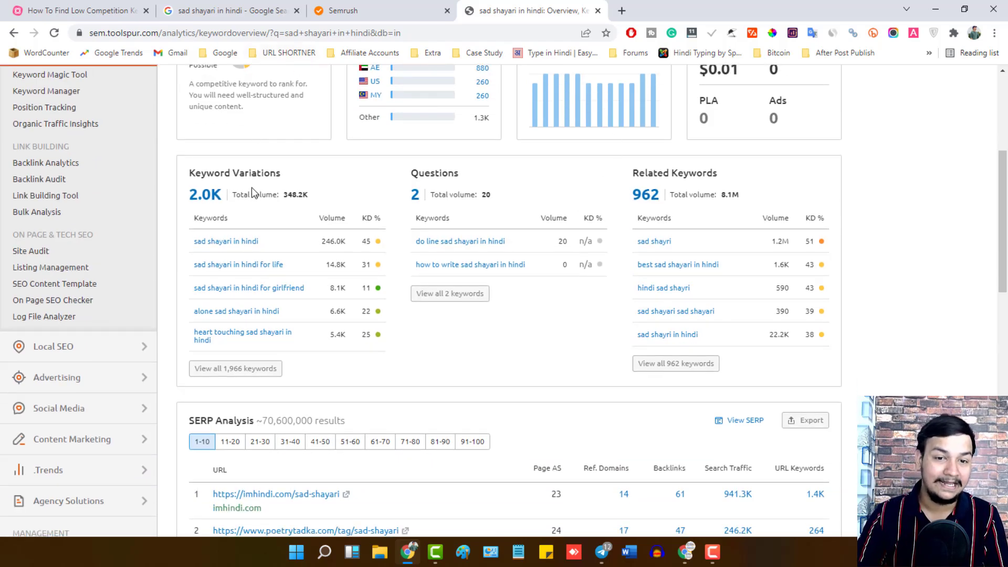
pyautogui.moveTo(188, 173); pyautogui.dragTo(292, 167)
pyautogui.click(287, 170)
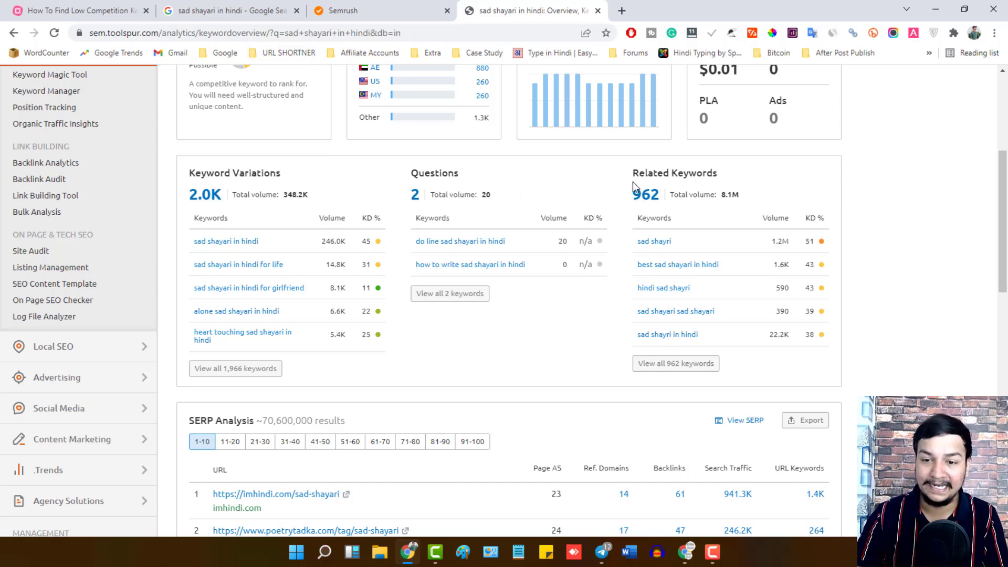
pyautogui.moveTo(717, 181)
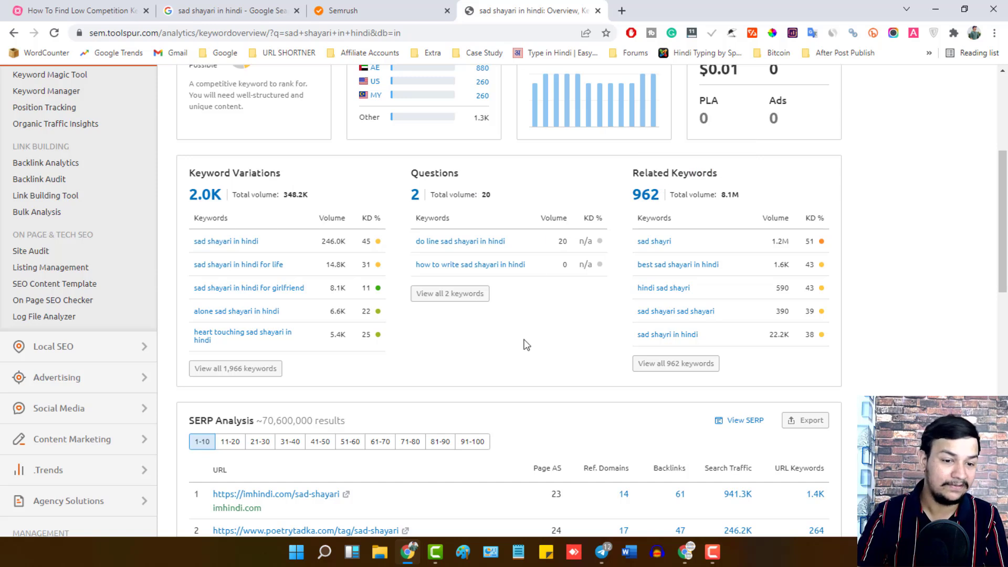
pyautogui.scroll(-1, 540, 344)
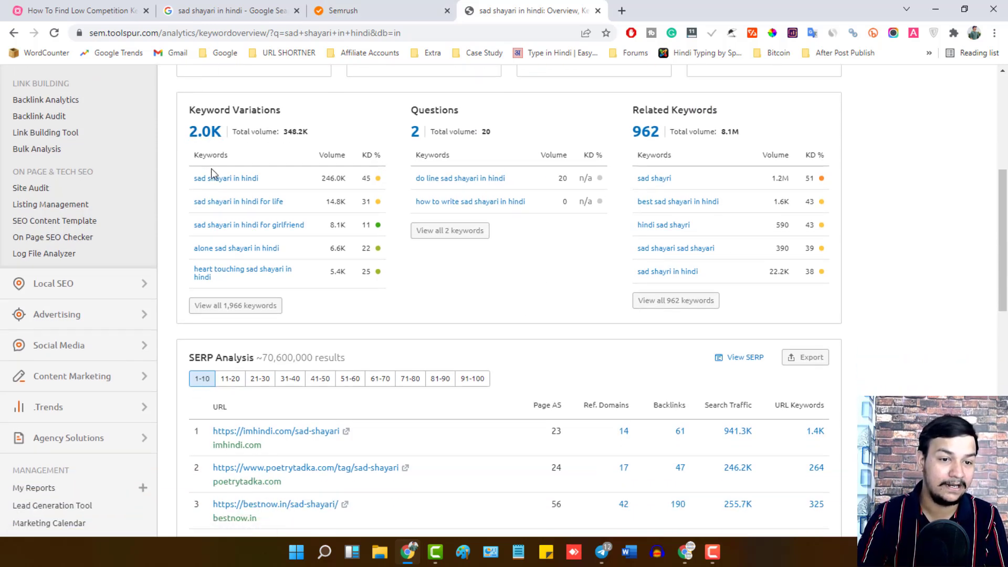
pyautogui.click(253, 310)
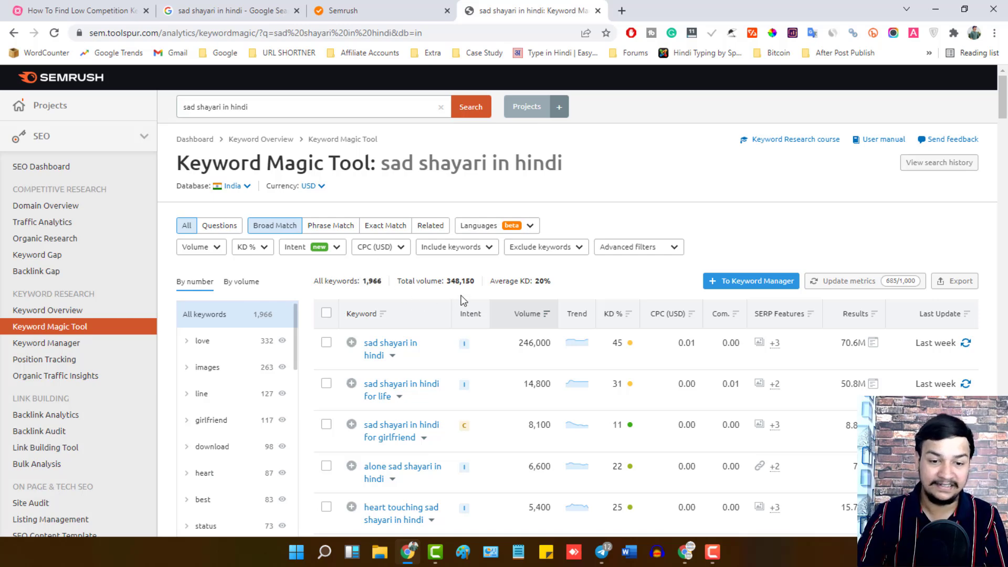
pyautogui.scroll(-10, 462, 302)
pyautogui.scroll(10, 454, 331)
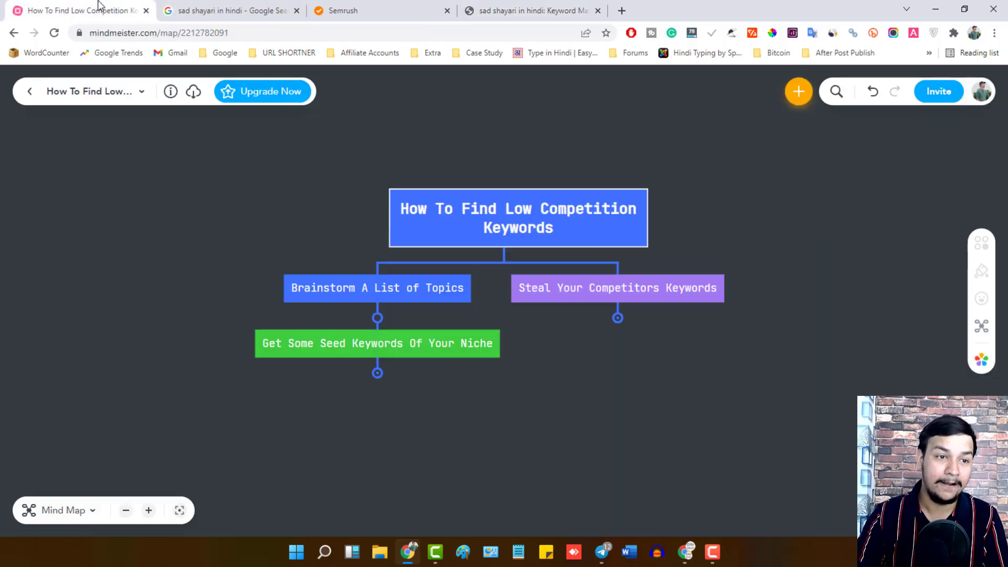
# Step: Expand the mind map branch under "Get Some Seed Keywords Of Your Niche" in MindMeister
pyautogui.click(97, 4)
pyautogui.click(378, 373)
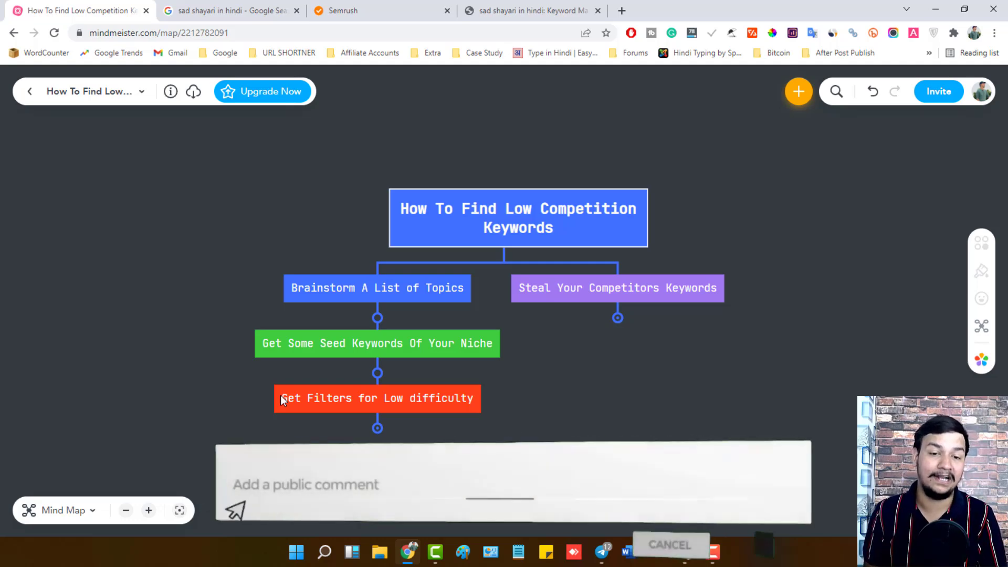
# Step: Switch to the Semrush Keyword Magic Tool and look through the Volume, KD % and Intent filter options
pyautogui.click(530, 10)
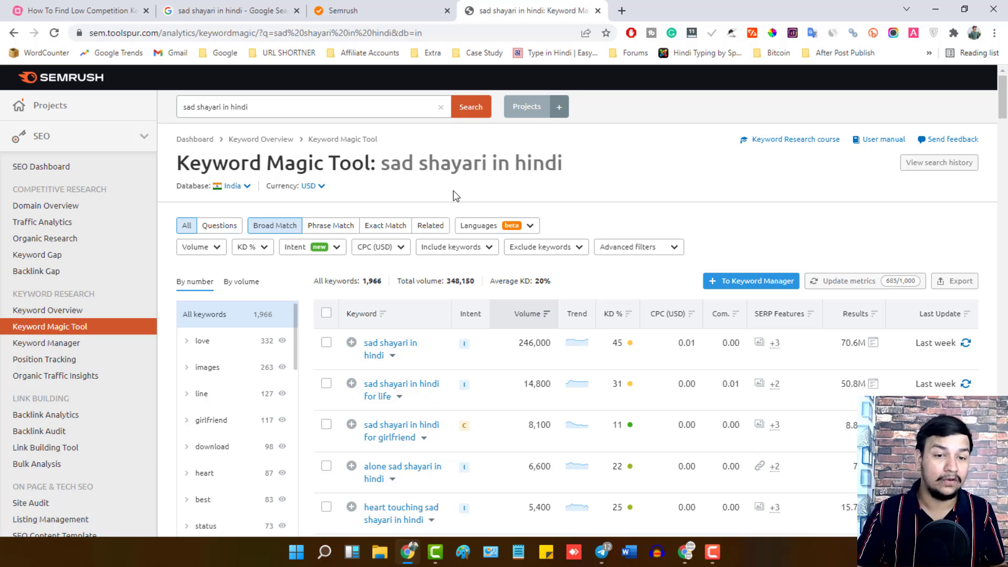
pyautogui.click(212, 249)
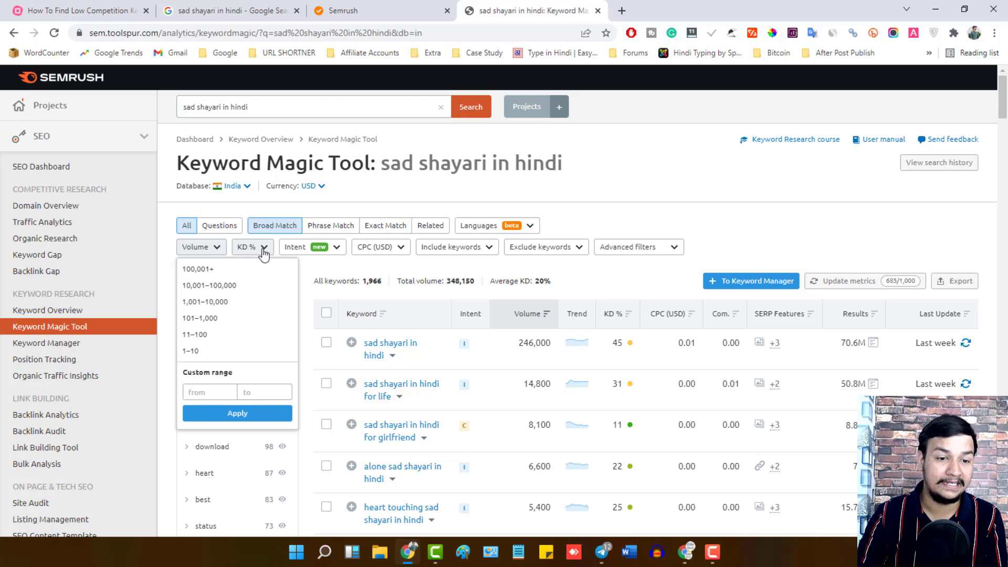
pyautogui.click(253, 247)
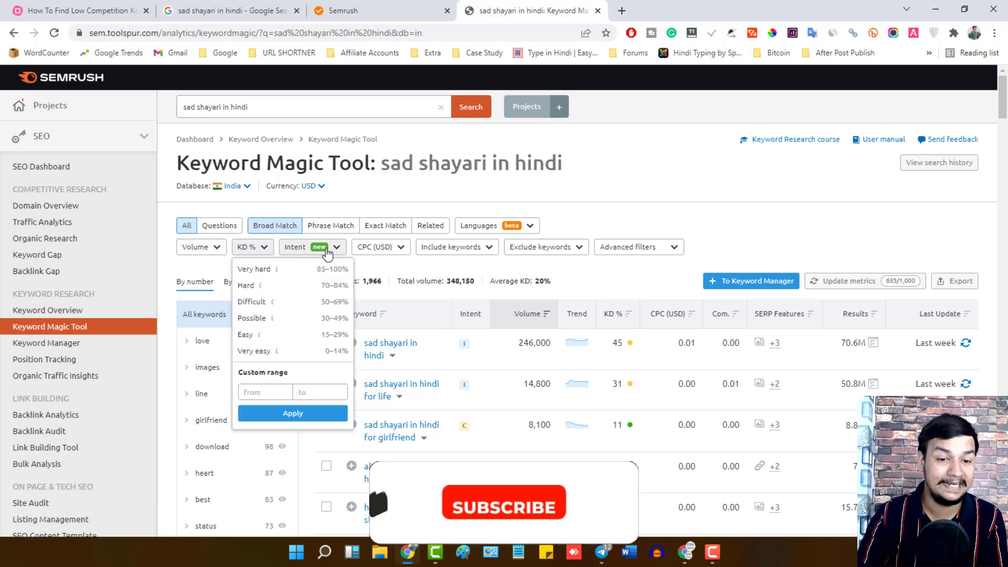
pyautogui.click(310, 247)
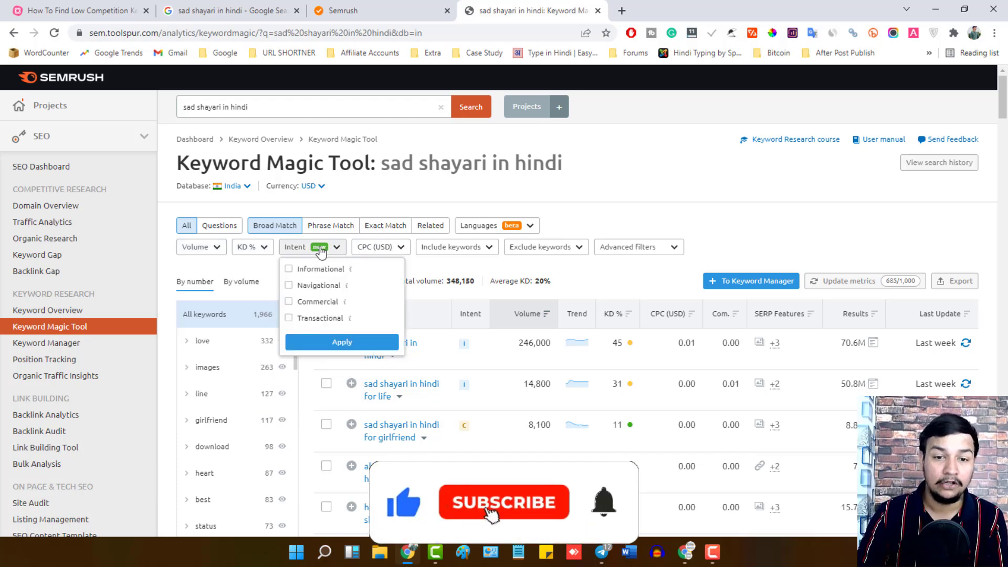
pyautogui.click(391, 259)
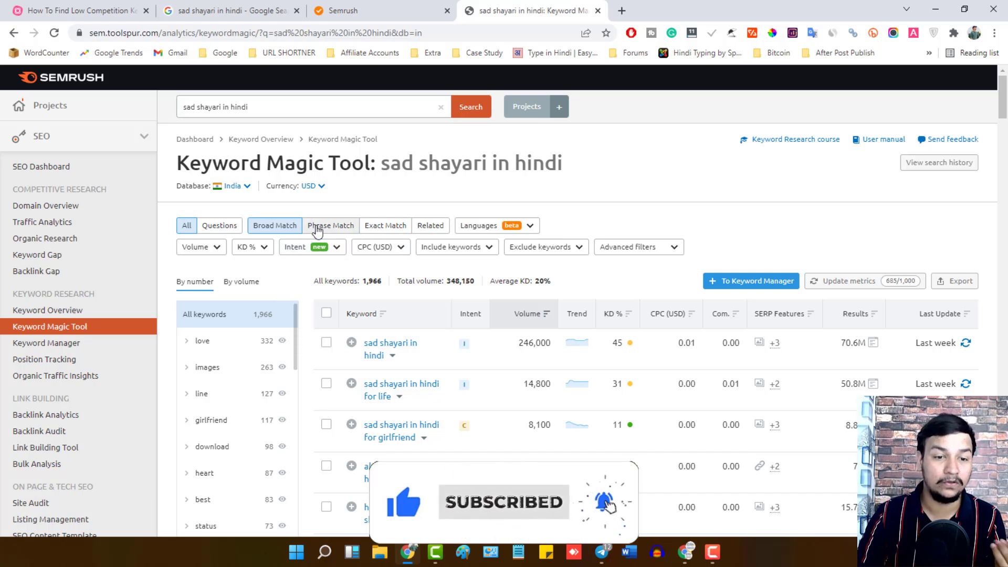
# Step: Filter the keyword variations by keyword difficulty to Easy (15–29%)
pyautogui.click(269, 248)
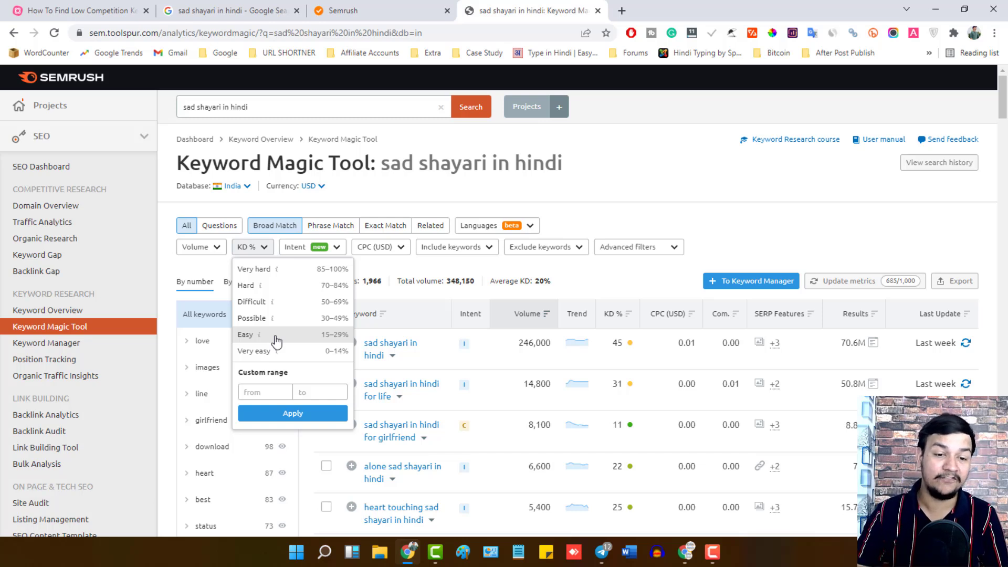
pyautogui.moveTo(277, 353)
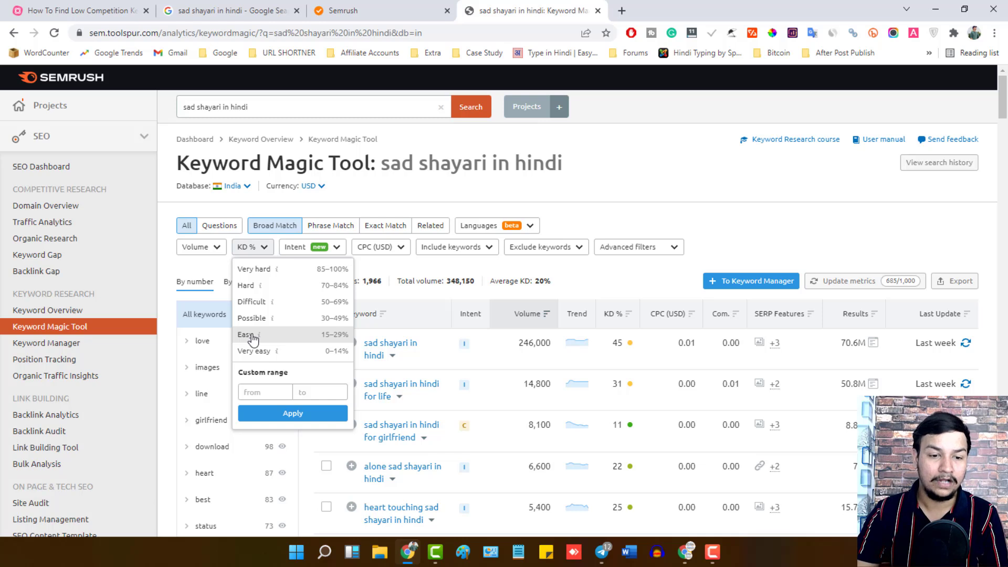
pyautogui.click(252, 337)
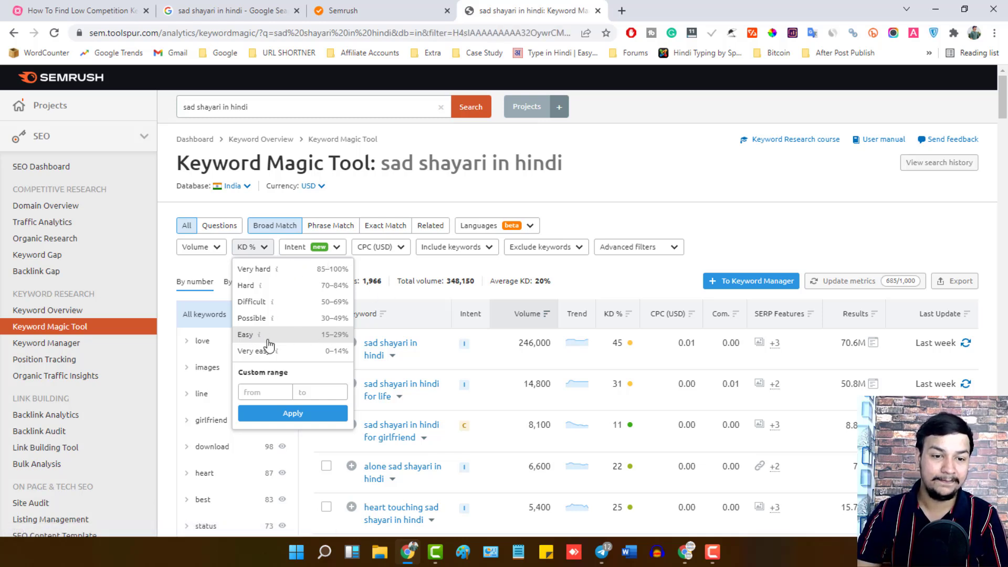
pyautogui.click(288, 413)
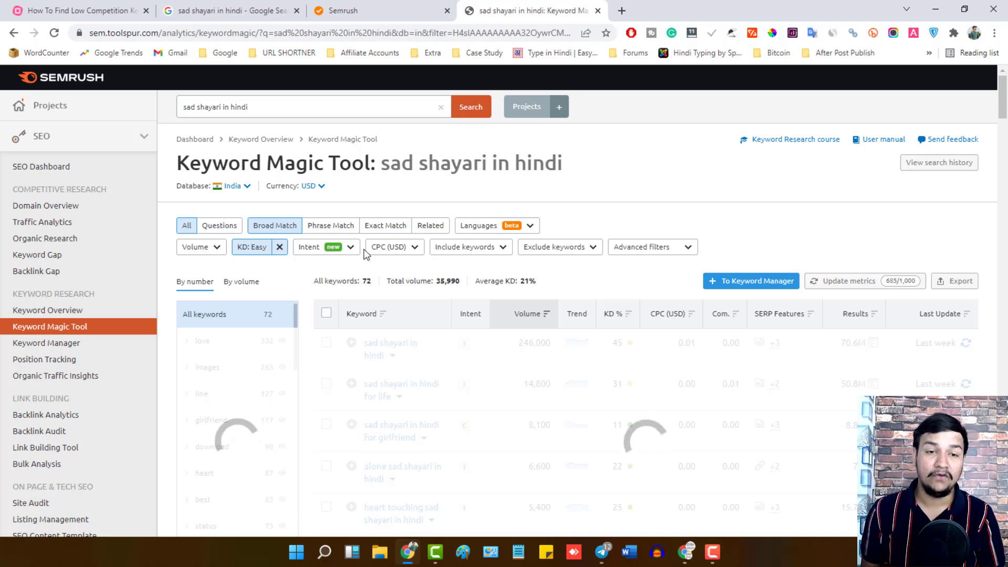
# Step: Switch to the MindMeister map and expand the branch under "Get Filters for Low difficulty"
pyautogui.click(68, 11)
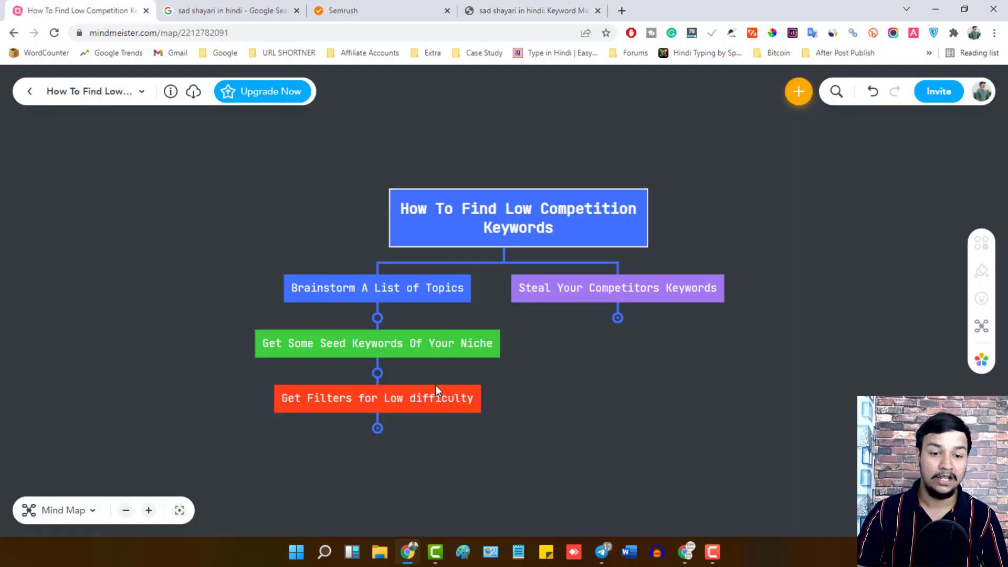
pyautogui.click(377, 429)
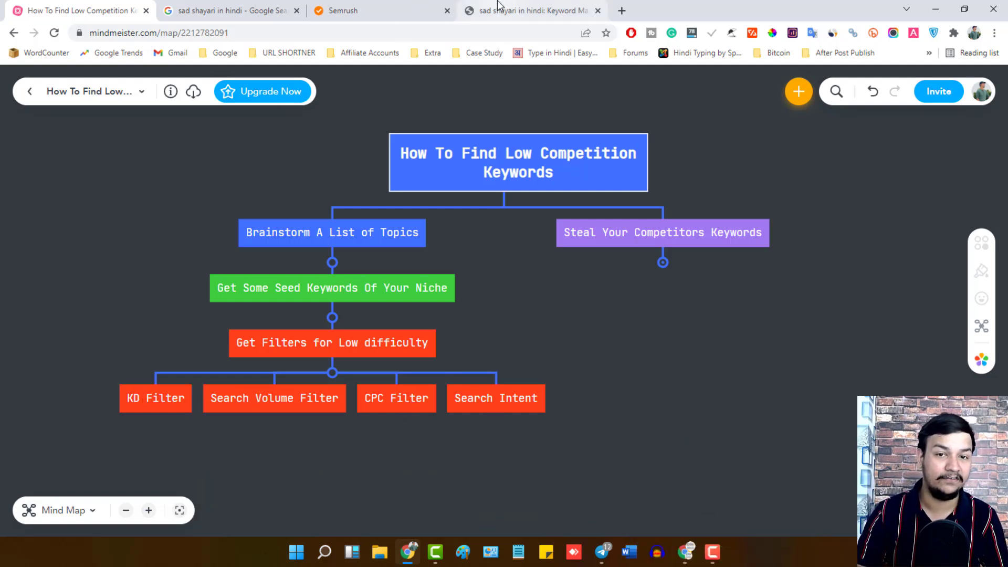
# Step: Return to the Semrush Keyword Magic Tool and review the volume and difficulty of the easy keywords throughout the list
pyautogui.click(397, 12)
pyautogui.click(502, 5)
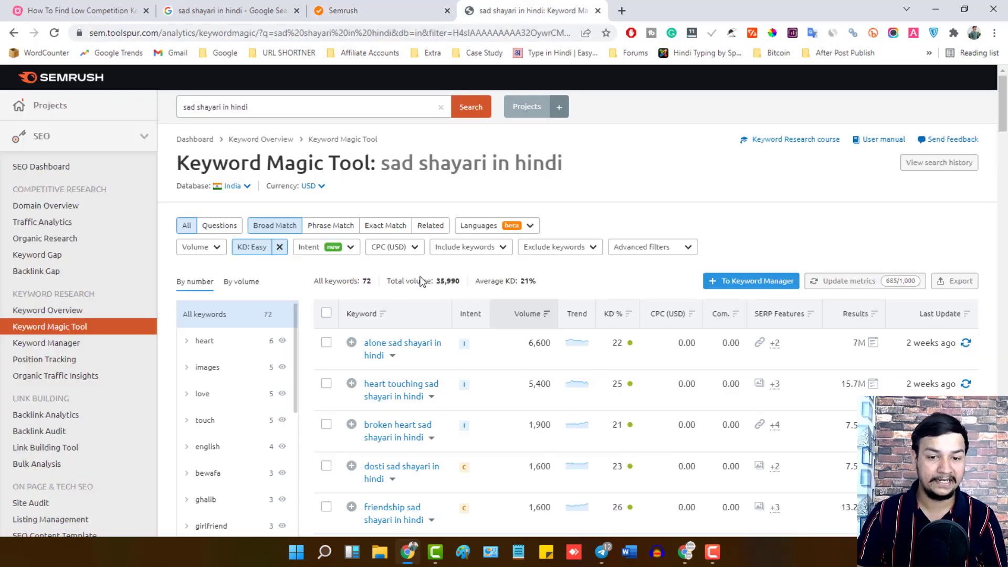
pyautogui.scroll(-1, 520, 281)
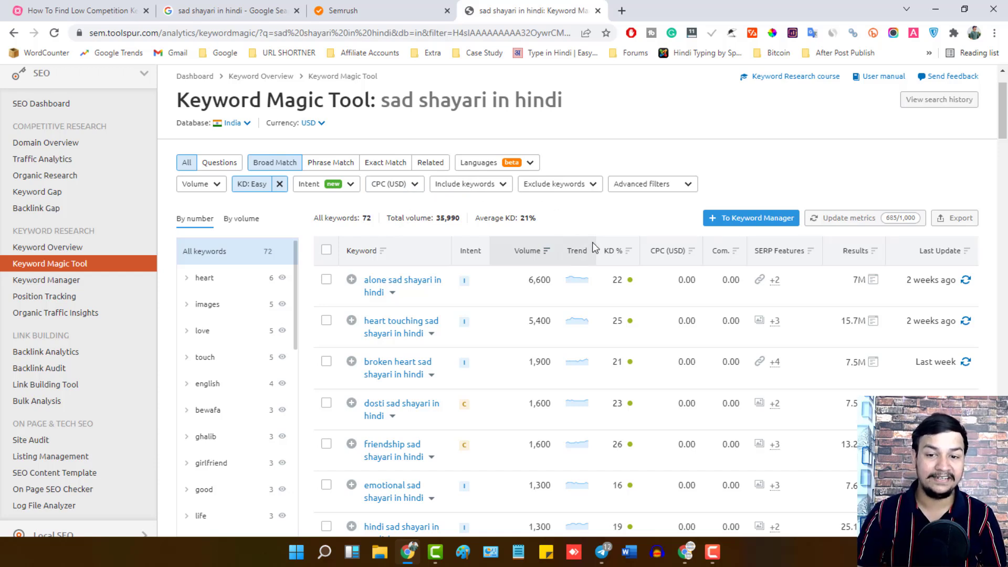
pyautogui.moveTo(628, 286)
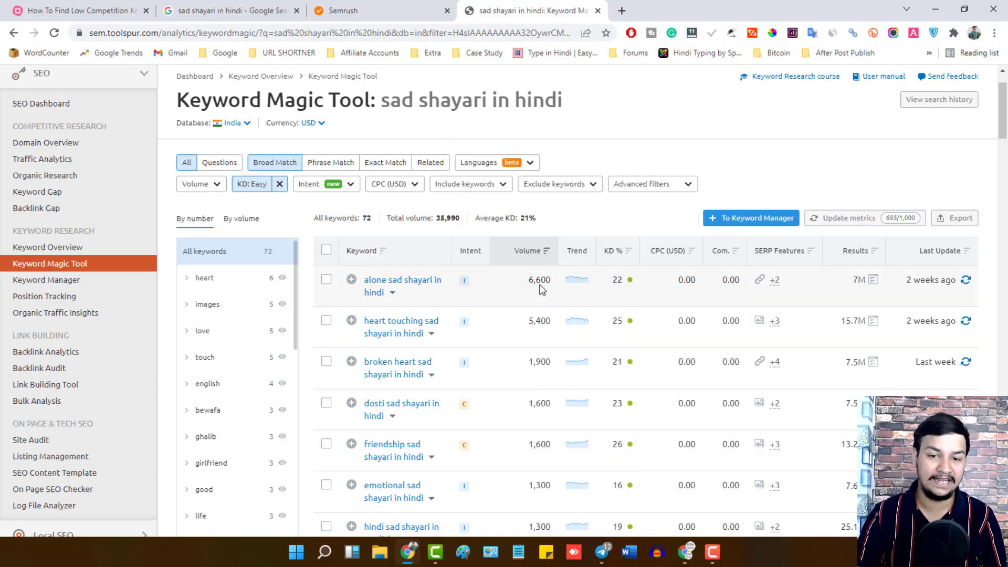
pyautogui.scroll(-3, 530, 397)
pyautogui.scroll(-10, 529, 398)
pyautogui.scroll(13, 531, 398)
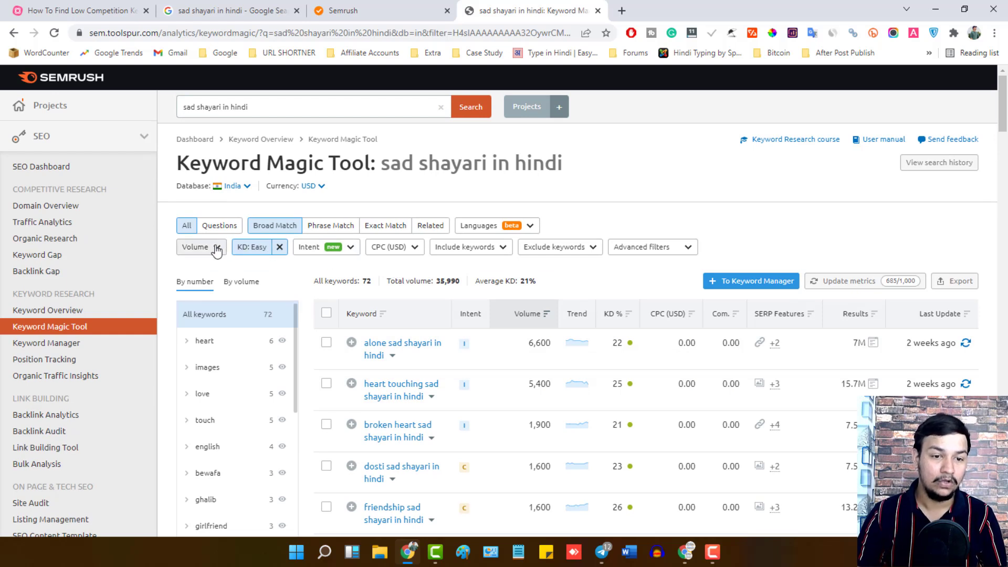
# Step: Limit the easy keywords to a search volume of 101–1,000 and view the filtered list
pyautogui.click(215, 251)
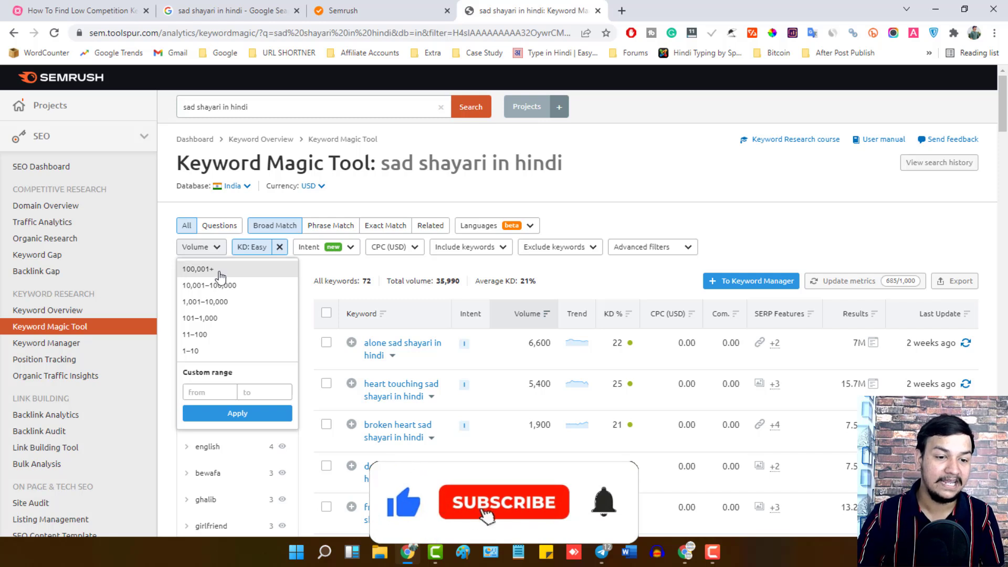
pyautogui.click(203, 319)
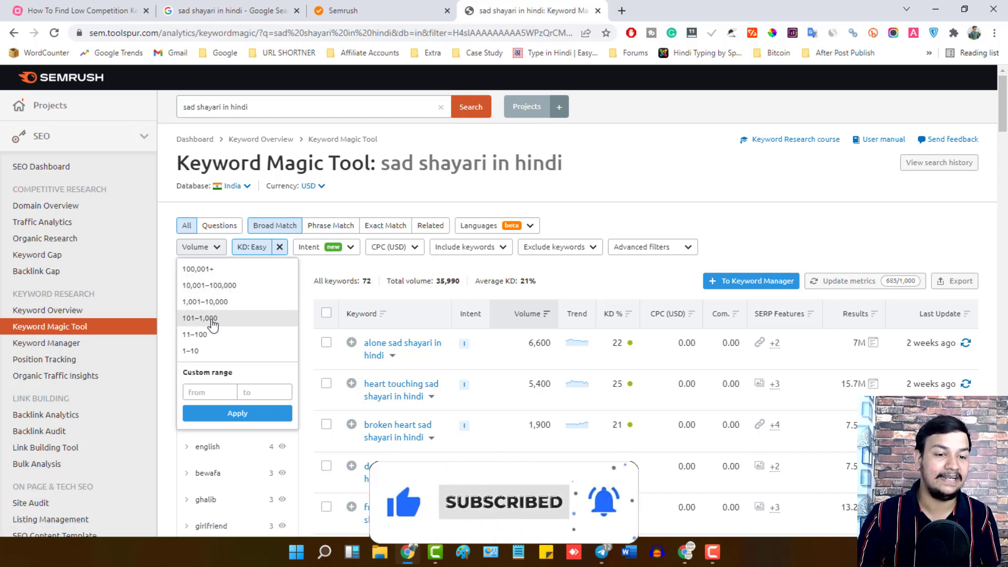
pyautogui.click(238, 414)
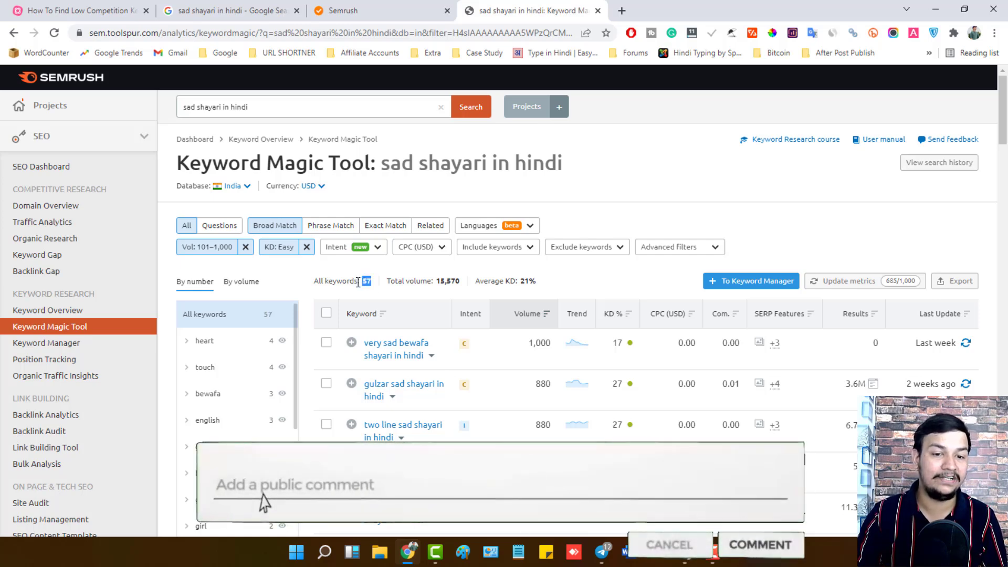
pyautogui.scroll(-3, 380, 286)
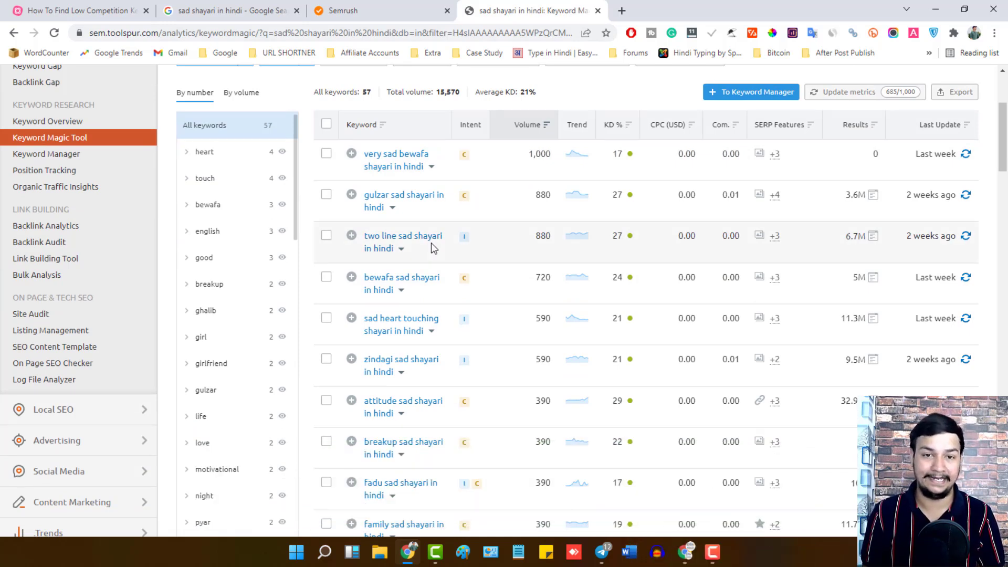
# Step: Check the filter types in the MindMeister map, and examine the volume and KD % of "very sad bewafa shayari in hindi" in Semrush
pyautogui.click(356, 9)
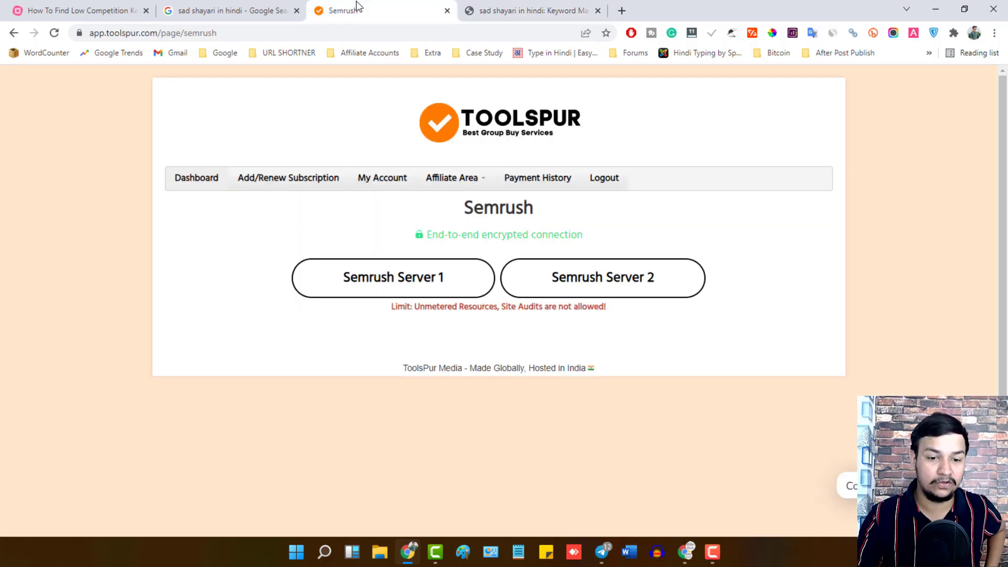
pyautogui.click(96, 2)
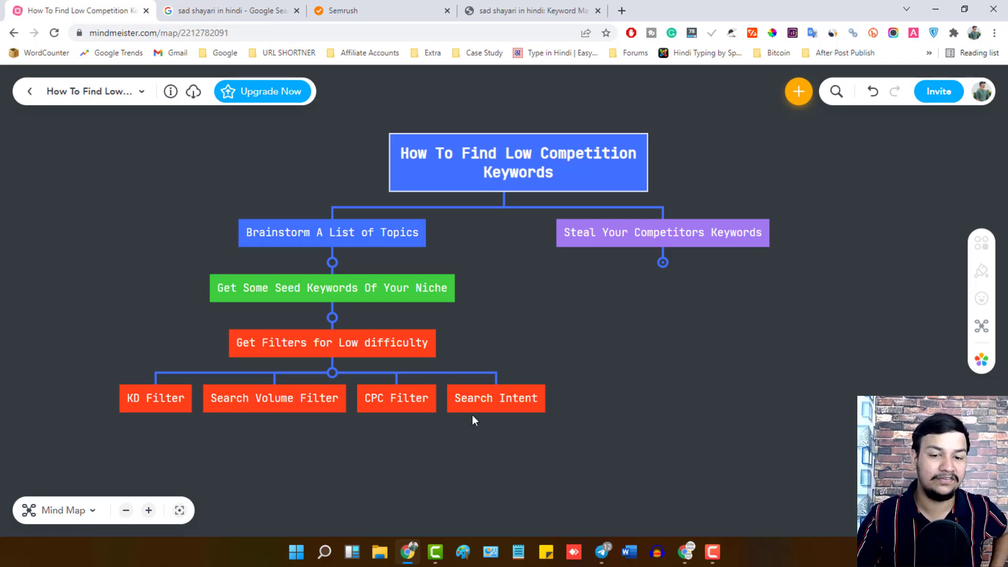
pyautogui.click(405, 6)
pyautogui.click(538, 6)
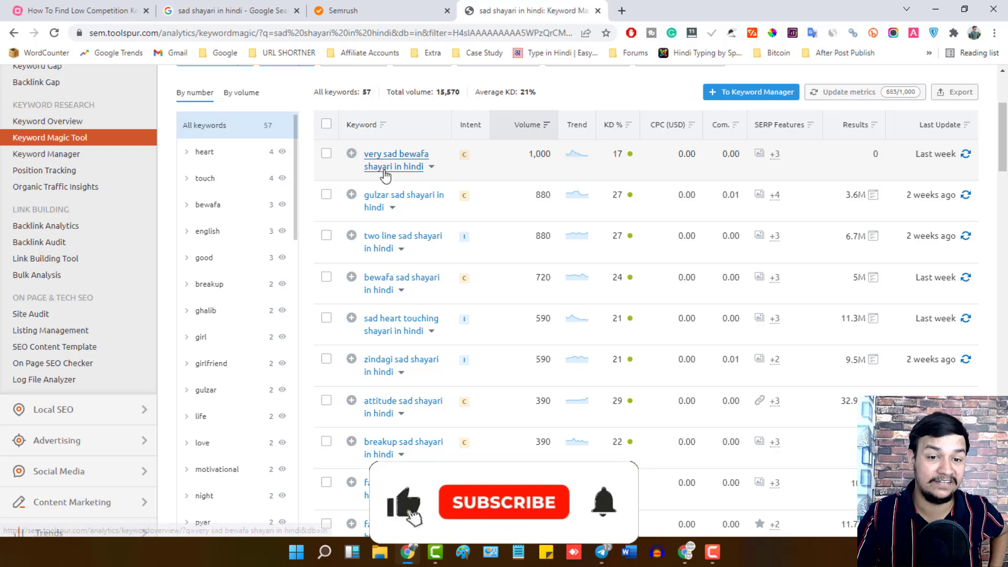
pyautogui.moveTo(527, 154); pyautogui.dragTo(624, 154)
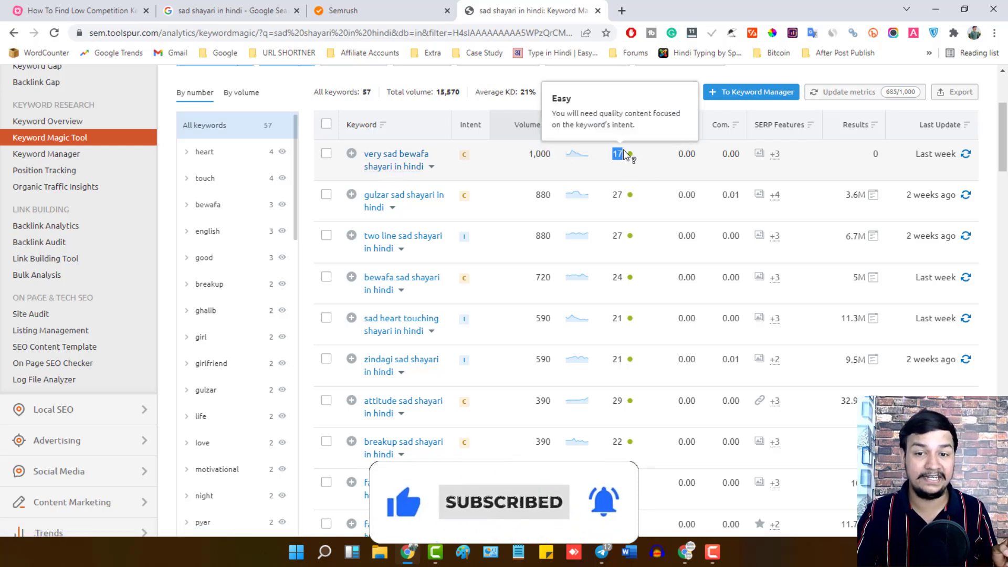
pyautogui.click(625, 154)
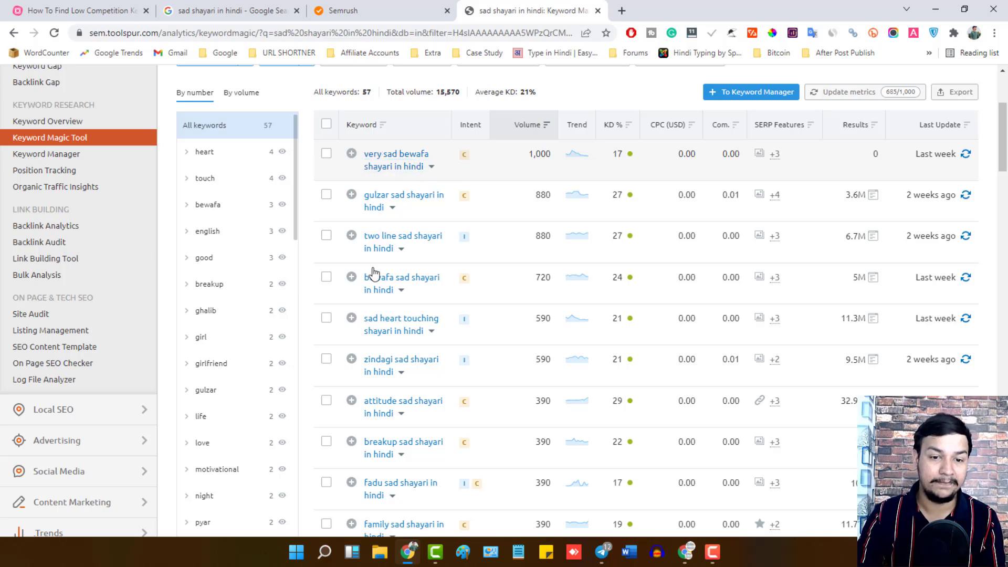
# Step: Copy the keyword "very sad bewafa shayari in hindi" and search Google for it in a new browser tab
pyautogui.scroll(1, 399, 278)
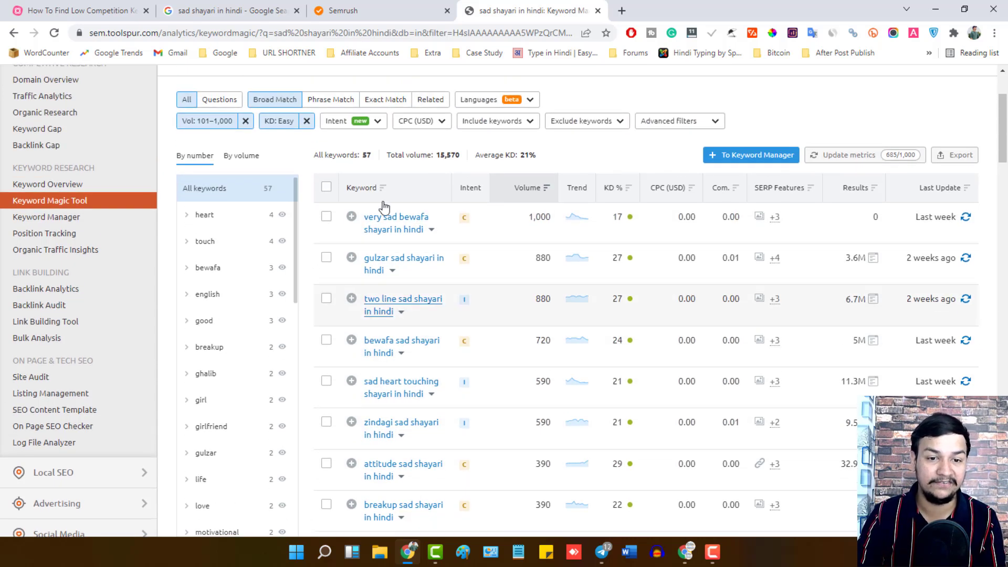
pyautogui.moveTo(362, 211); pyautogui.dragTo(422, 229)
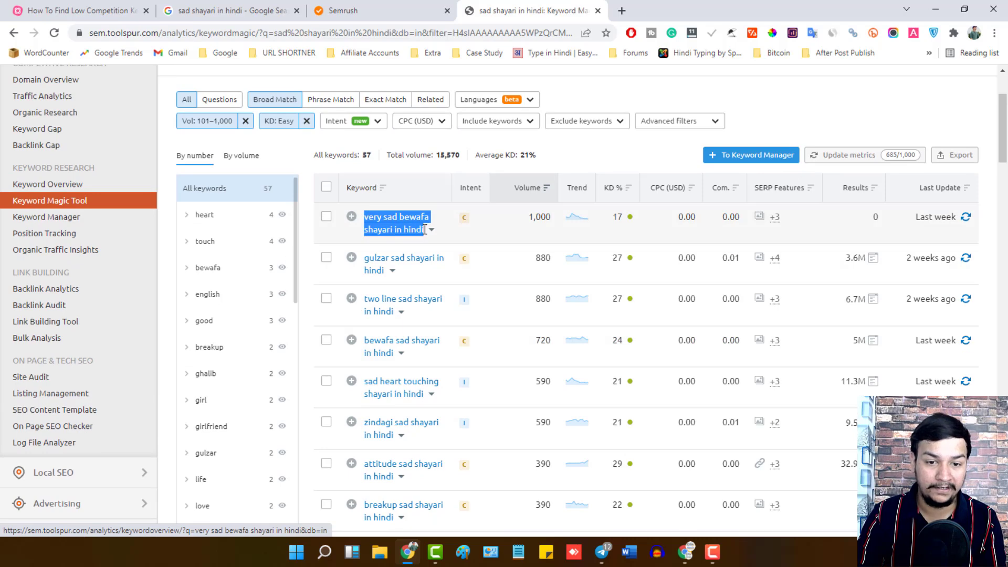
pyautogui.click(620, 11)
pyautogui.write('sad shayari in hindi')
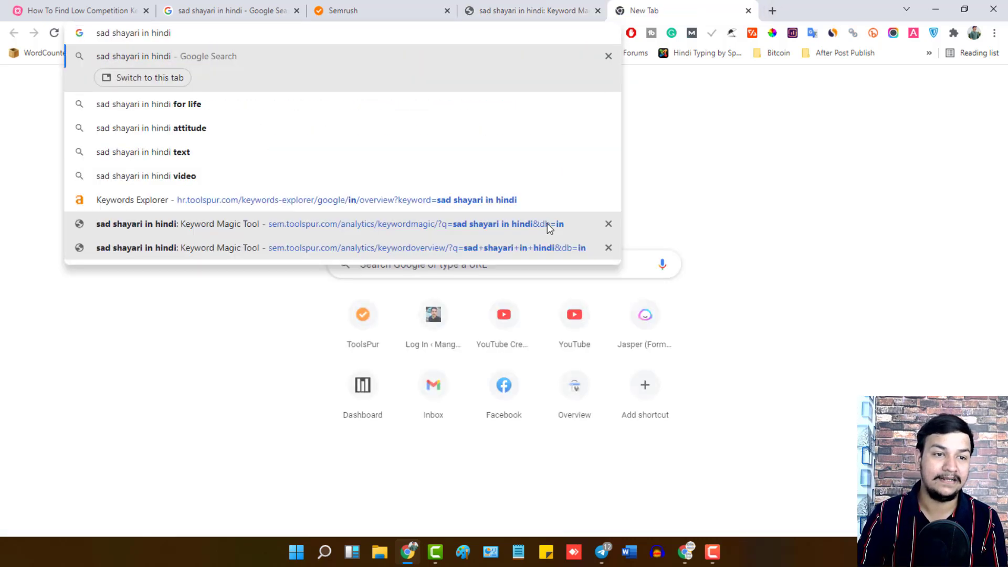
pyautogui.click(547, 223)
pyautogui.hotkey('ctrl', 'c')
pyautogui.click(644, 11)
pyautogui.hotkey('ctrl', 'a')
pyautogui.hotkey('ctrl', 'v')
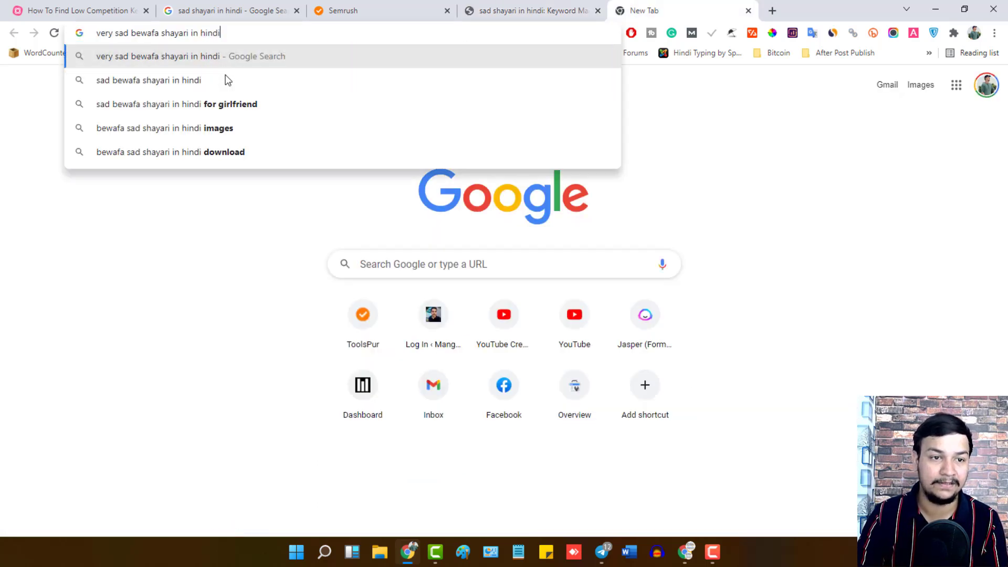
pyautogui.press('Return')
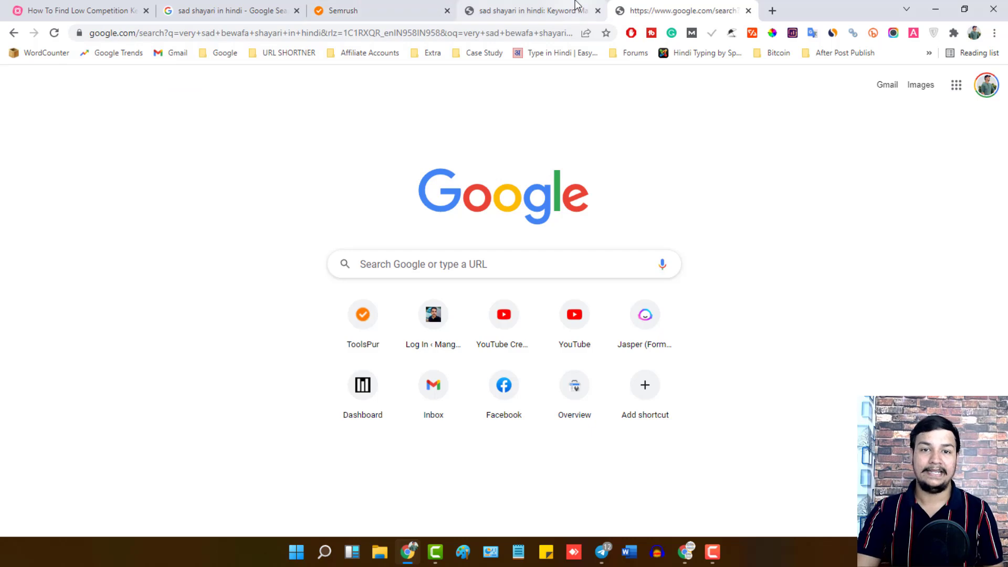
# Step: Recheck the keyword in Semrush, and examine its Google result count, the ranking pages and the number of result pages
pyautogui.click(546, 11)
pyautogui.click(463, 227)
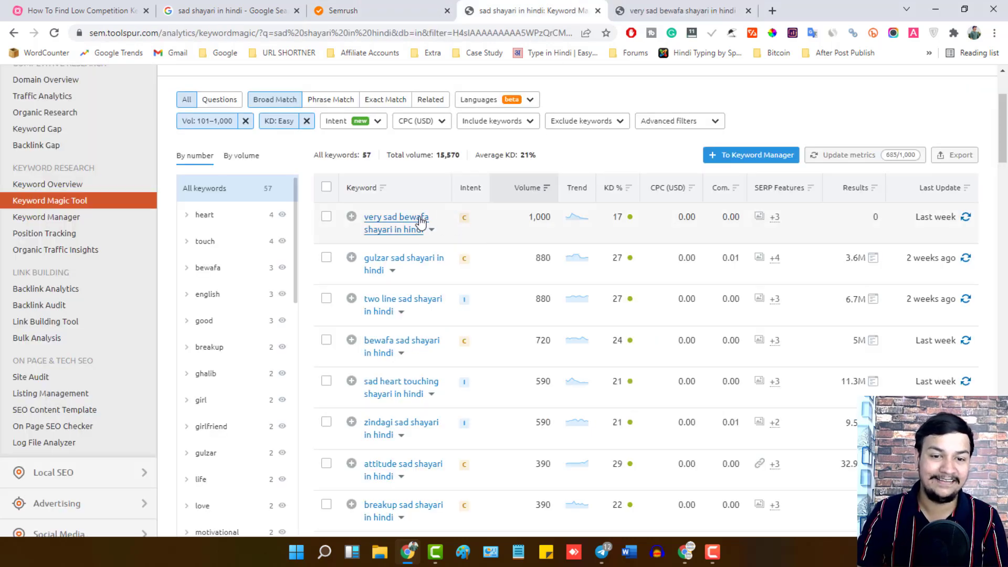
pyautogui.click(700, 7)
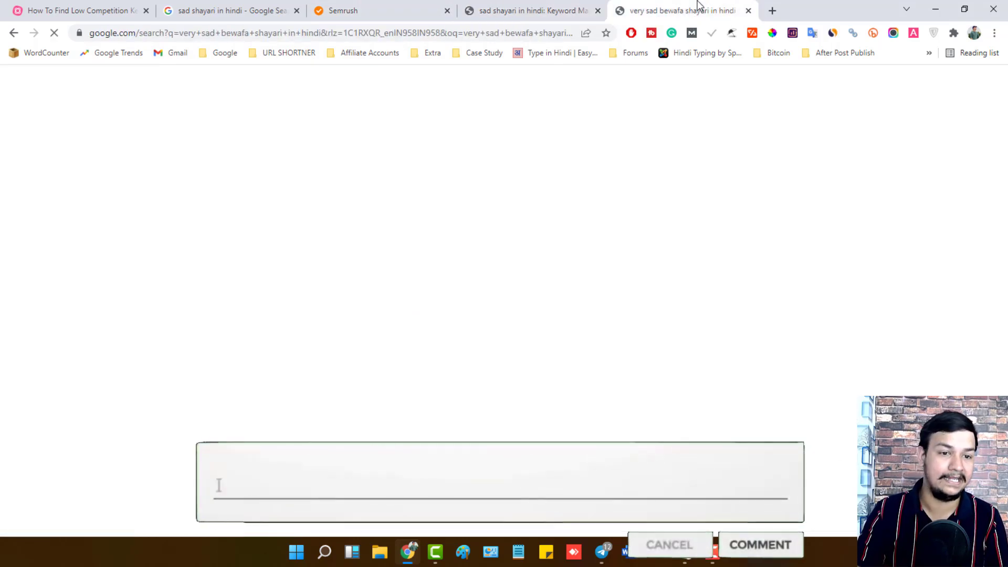
pyautogui.scroll(-5, 166, 216)
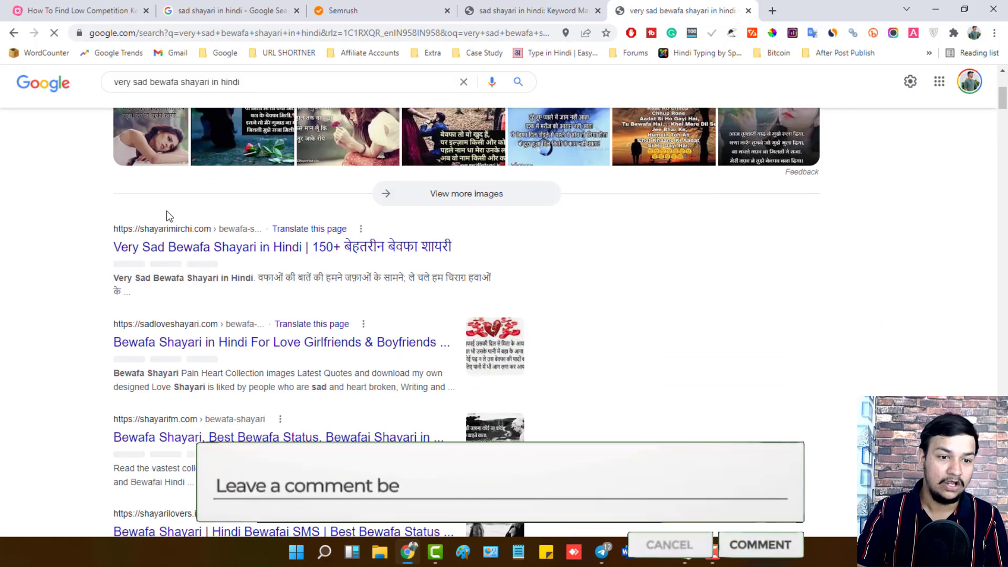
pyautogui.scroll(5, 166, 215)
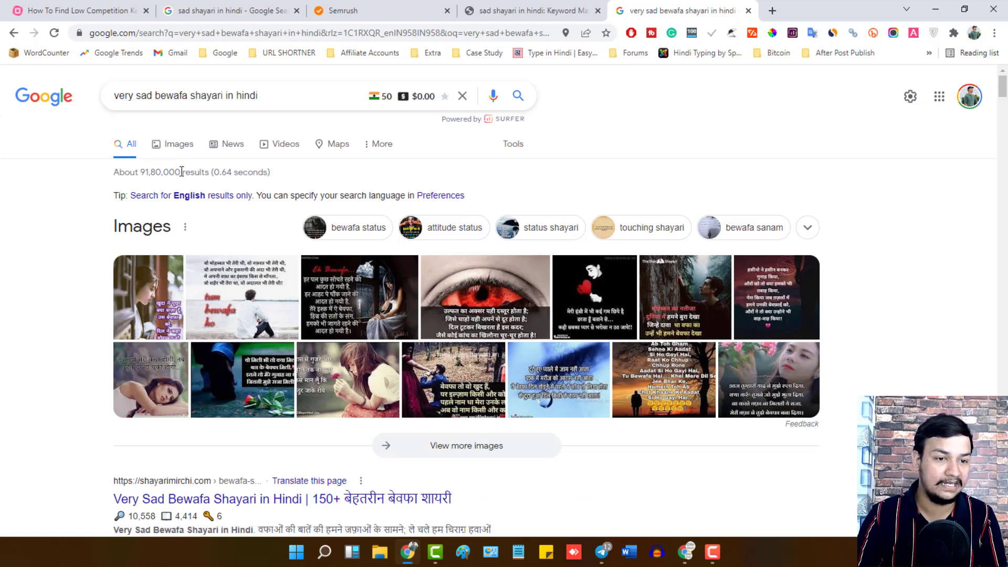
pyautogui.moveTo(180, 173); pyautogui.dragTo(142, 177)
pyautogui.click(141, 177)
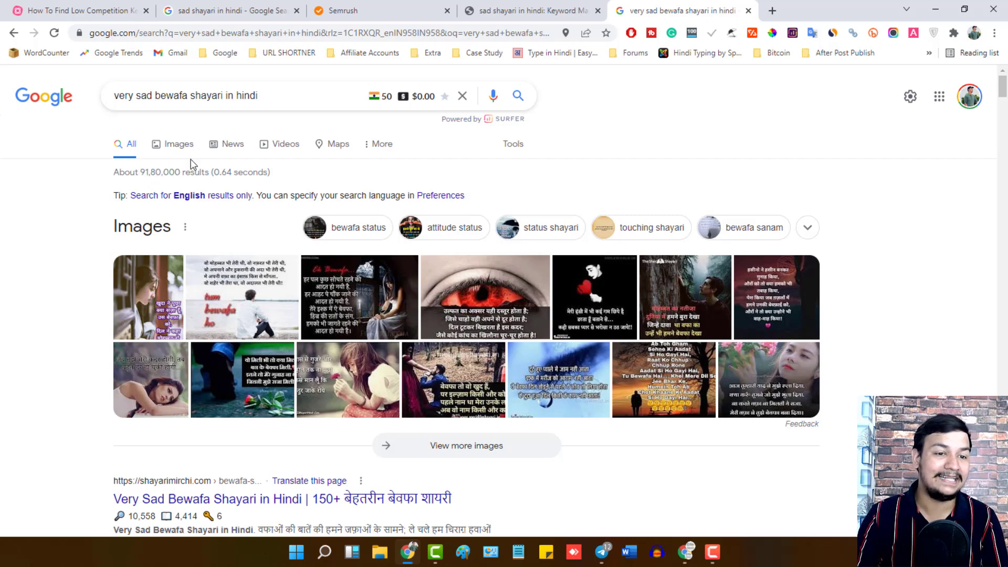
pyautogui.moveTo(1003, 96); pyautogui.dragTo(535, 393)
pyautogui.scroll(5, 293, 290)
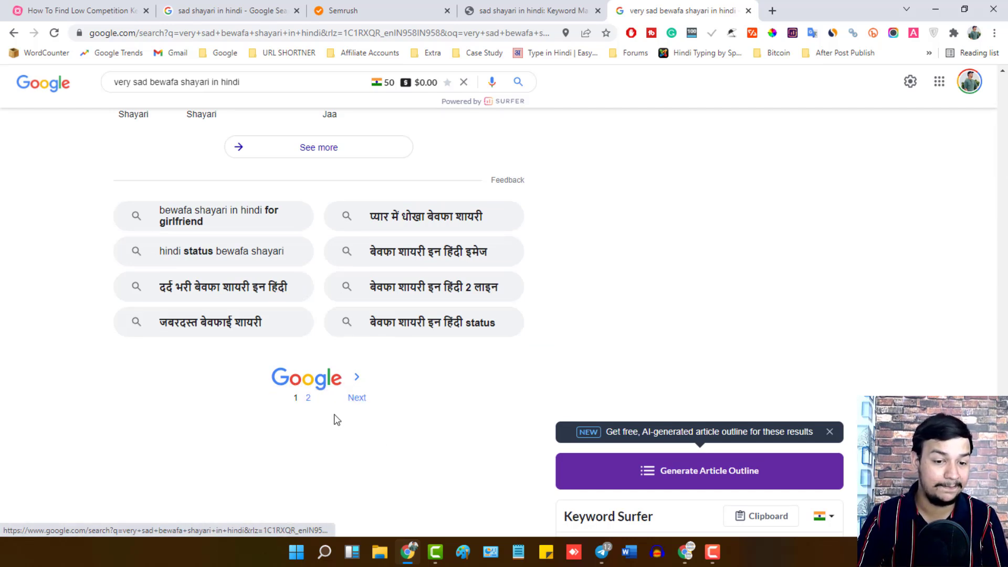
# Step: Open the second page of Google results for the keyword, and examine its result count and omitted-results notice
pyautogui.click(310, 400)
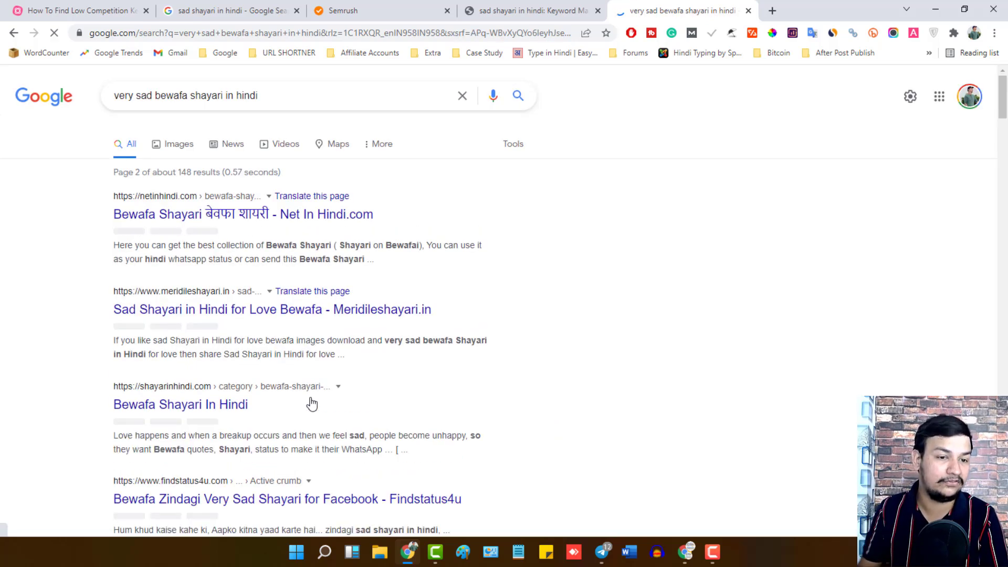
pyautogui.click(261, 95)
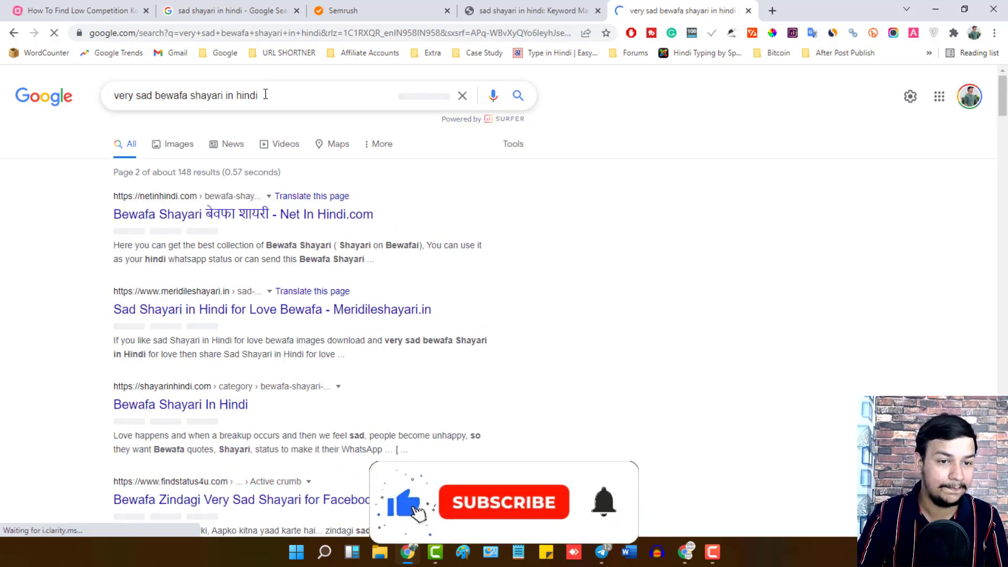
pyautogui.moveTo(258, 95); pyautogui.dragTo(114, 95)
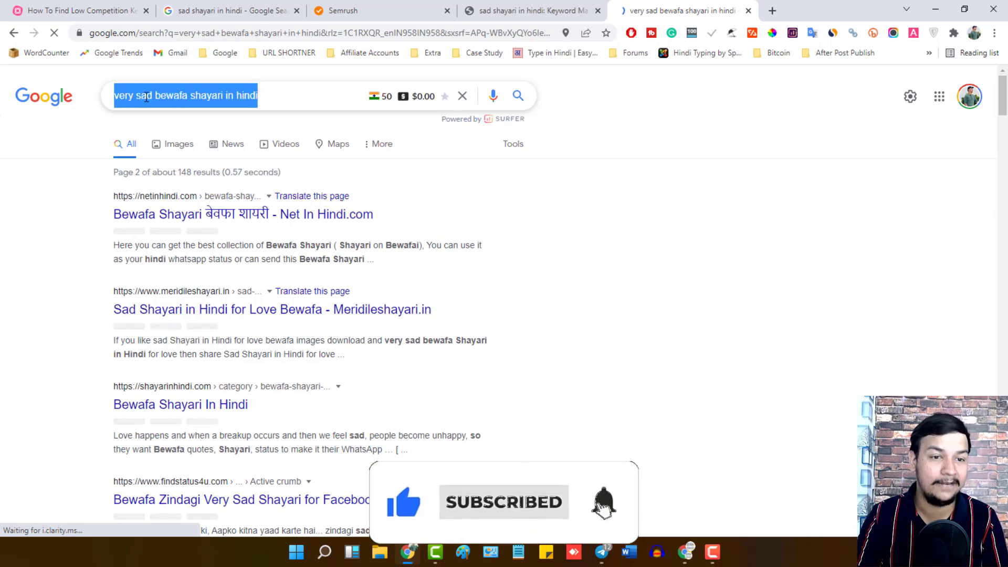
pyautogui.click(211, 95)
pyautogui.click(591, 170)
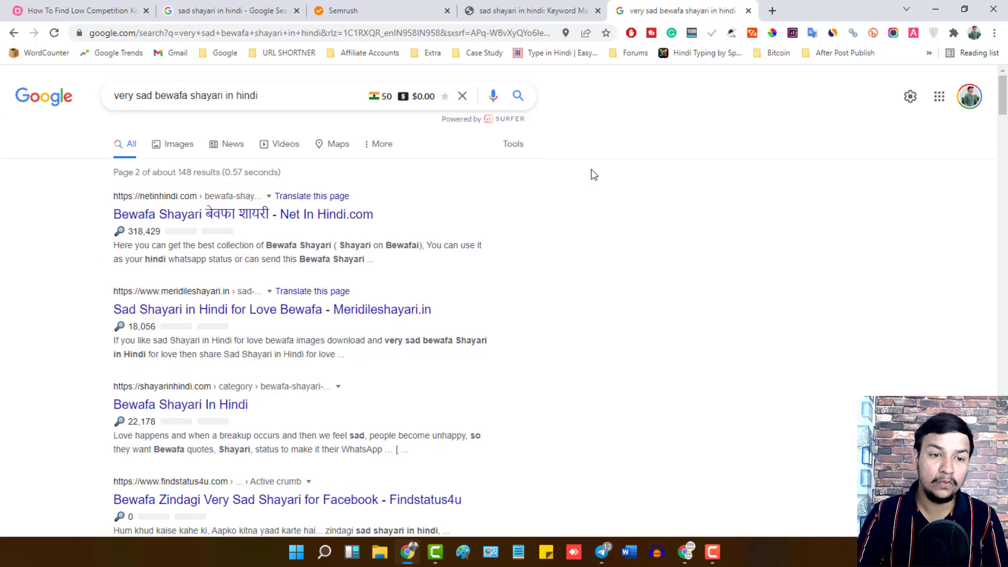
pyautogui.moveTo(194, 172); pyautogui.dragTo(178, 171)
pyautogui.click(178, 174)
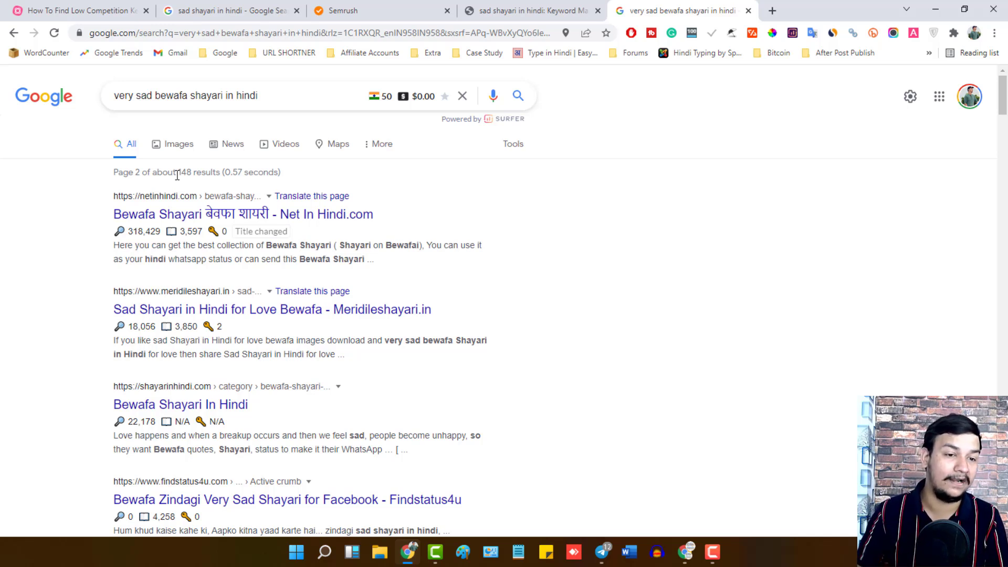
pyautogui.moveTo(1003, 95); pyautogui.dragTo(1003, 520)
pyautogui.scroll(7, 254, 349)
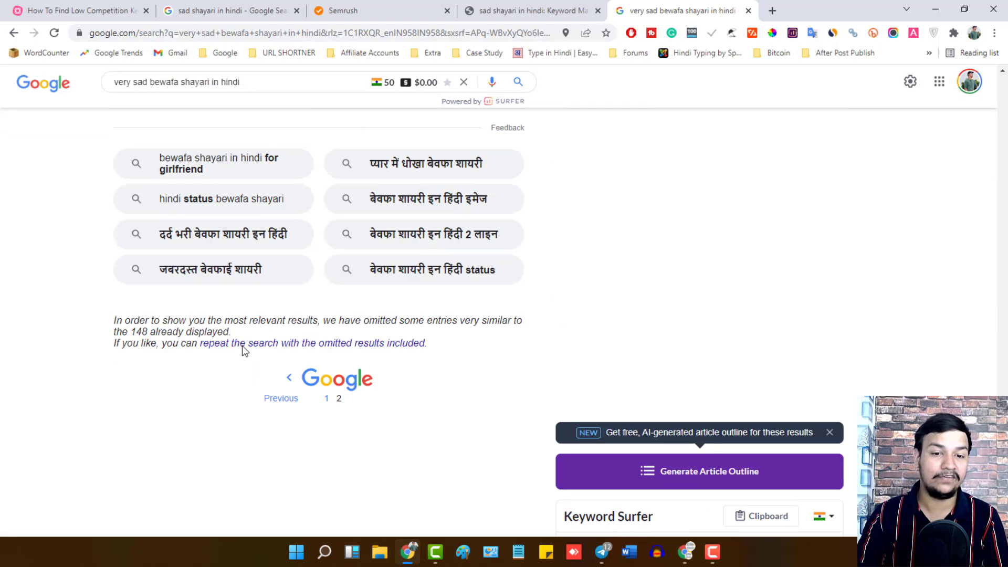
# Step: Return to the first page of Google results and recheck the keyword's entry in Semrush
pyautogui.click(326, 399)
pyautogui.click(530, 11)
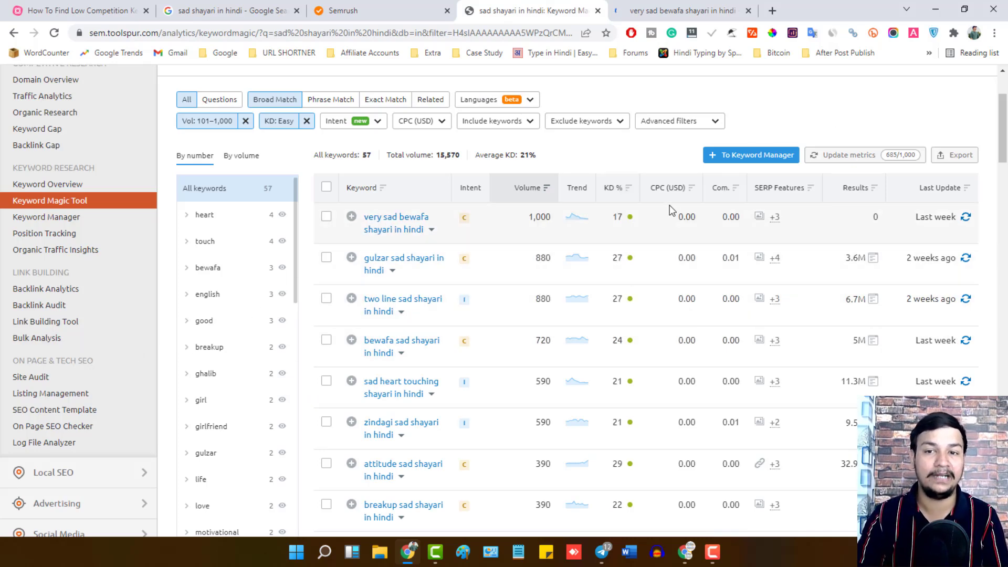
pyautogui.click(666, 8)
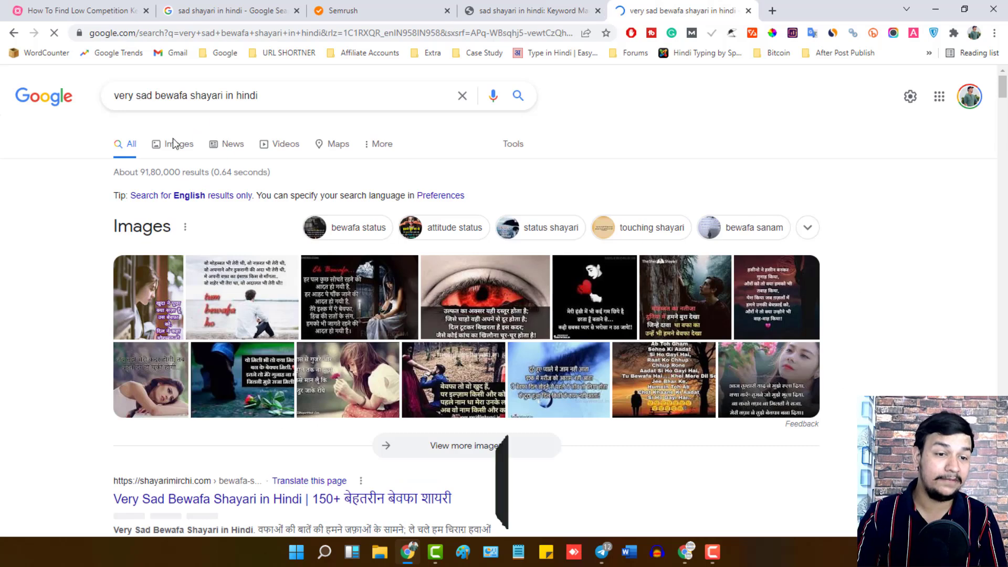
# Step: Examine the titles of the top-ranking pages and the total result count on the first Google results page
pyautogui.scroll(-3, 279, 184)
pyautogui.scroll(-2, 280, 184)
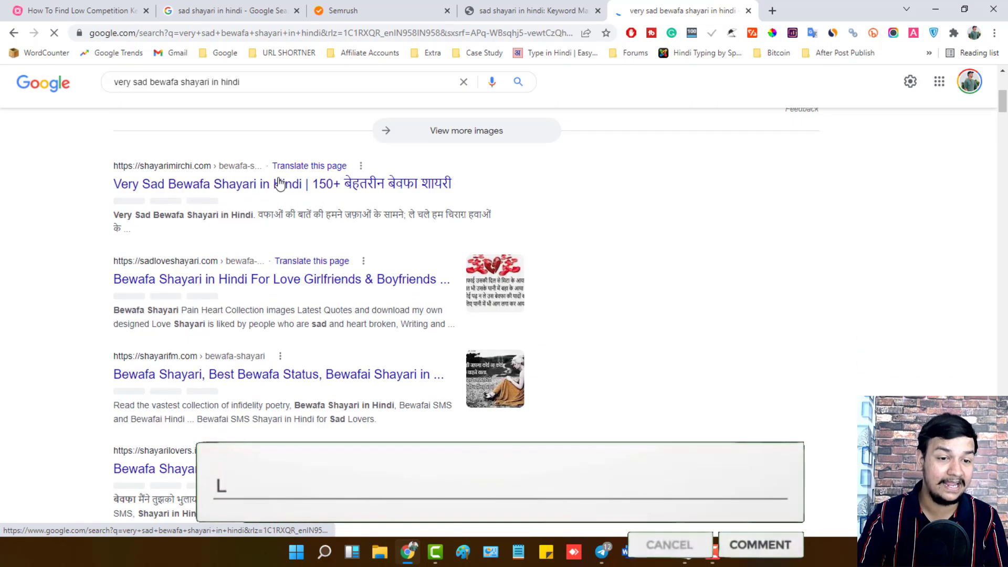
pyautogui.scroll(1, 280, 183)
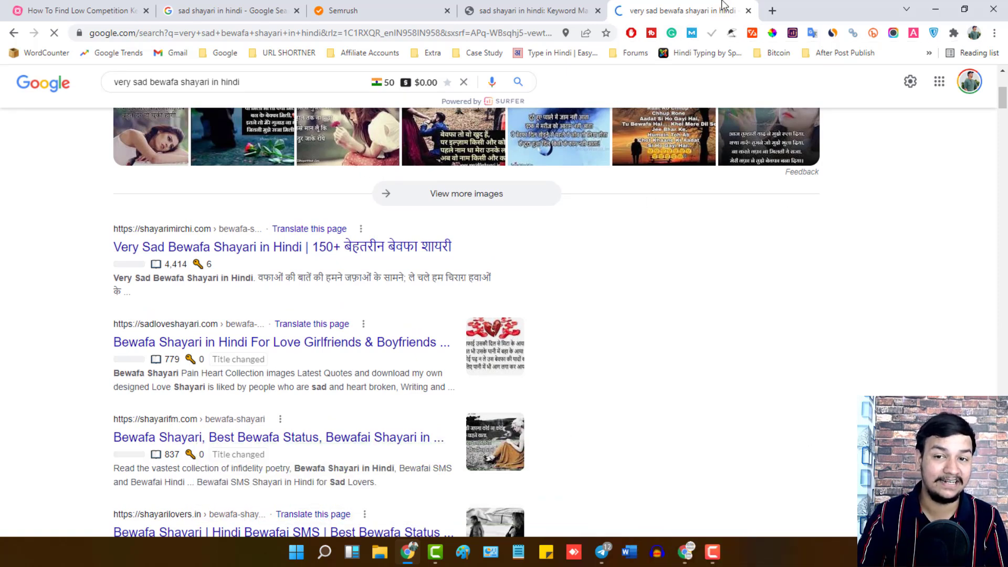
pyautogui.scroll(5, 221, 349)
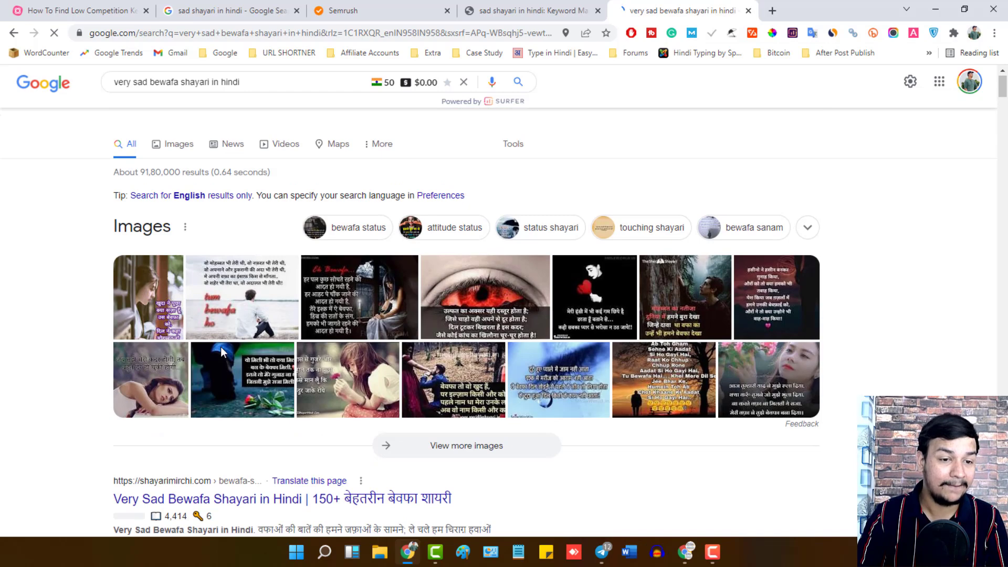
pyautogui.scroll(-5, 221, 351)
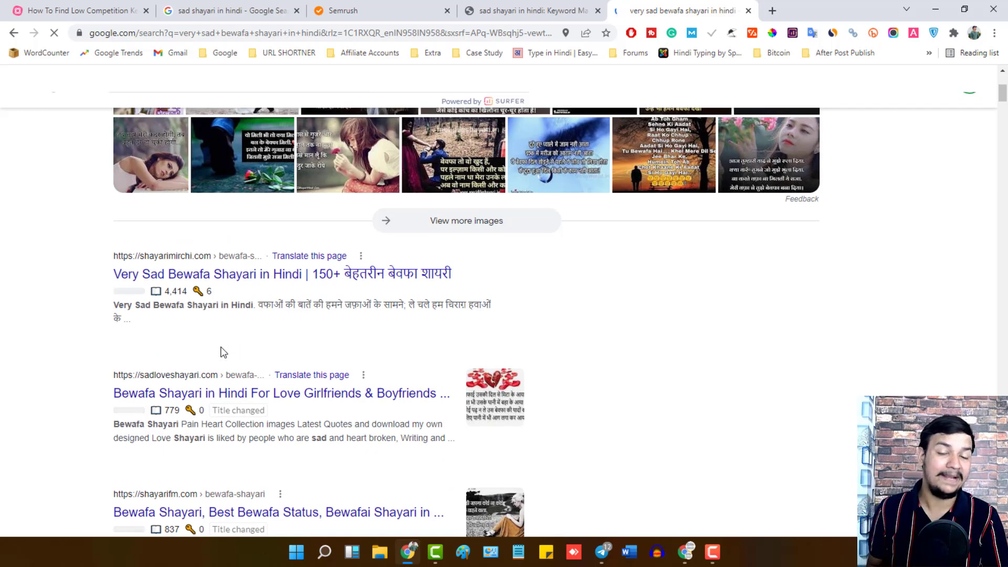
pyautogui.scroll(5, 252, 333)
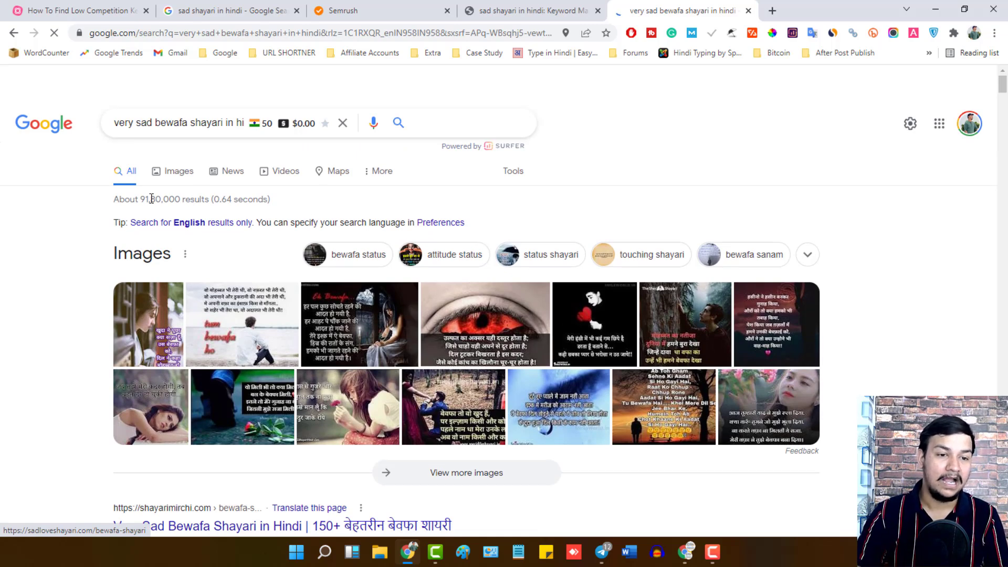
pyautogui.moveTo(139, 198); pyautogui.dragTo(183, 199)
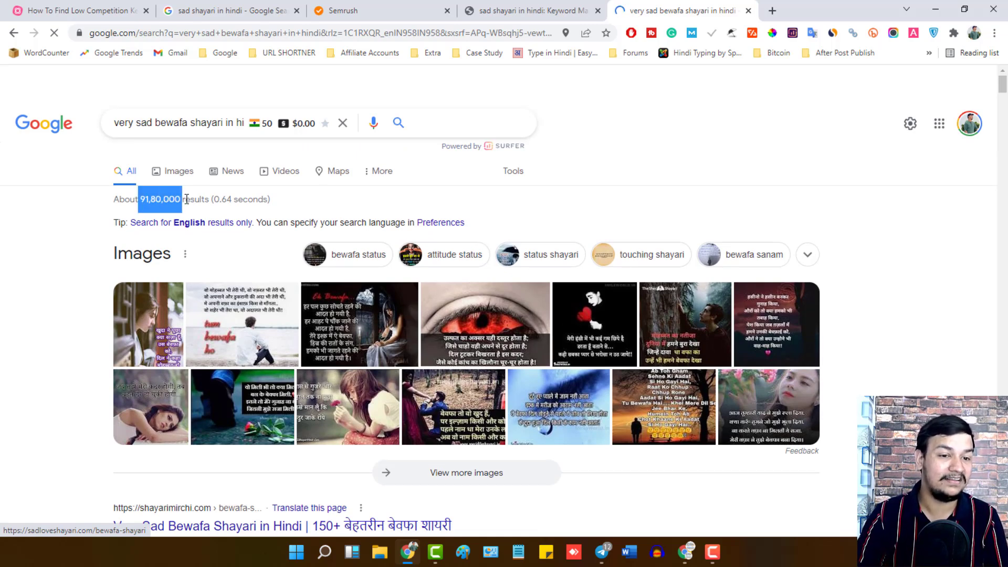
pyautogui.click(185, 203)
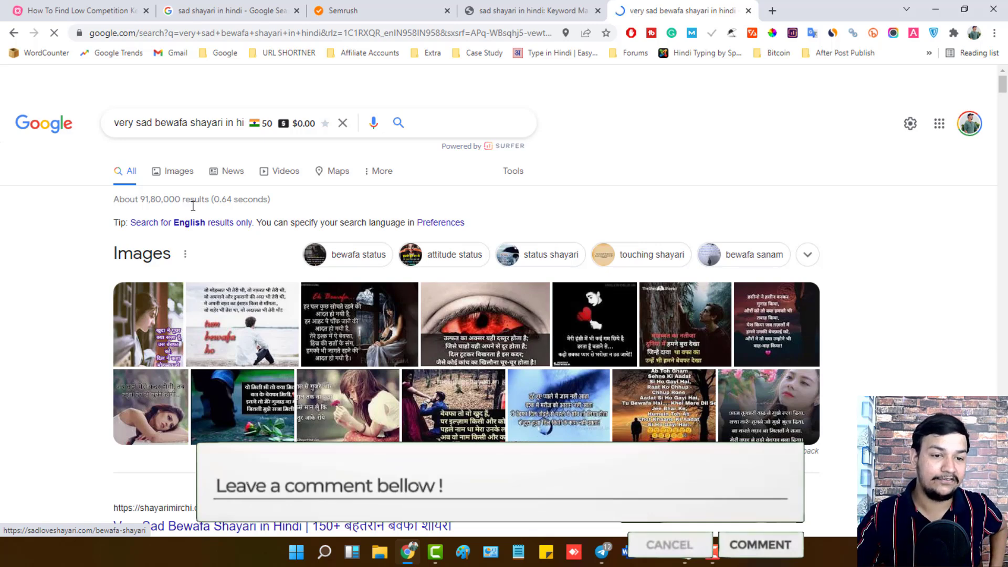
pyautogui.moveTo(209, 200); pyautogui.dragTo(114, 199)
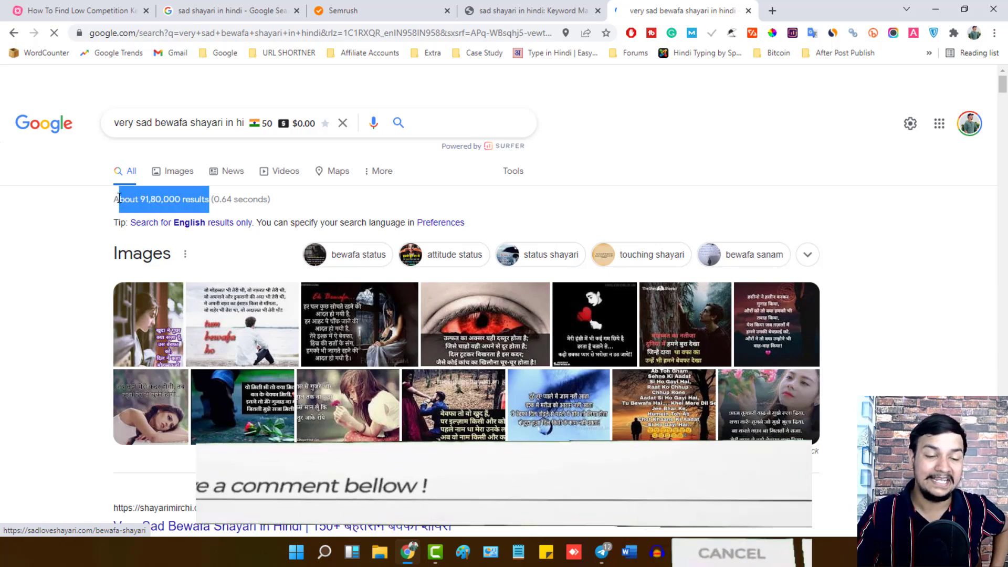
pyautogui.click(119, 198)
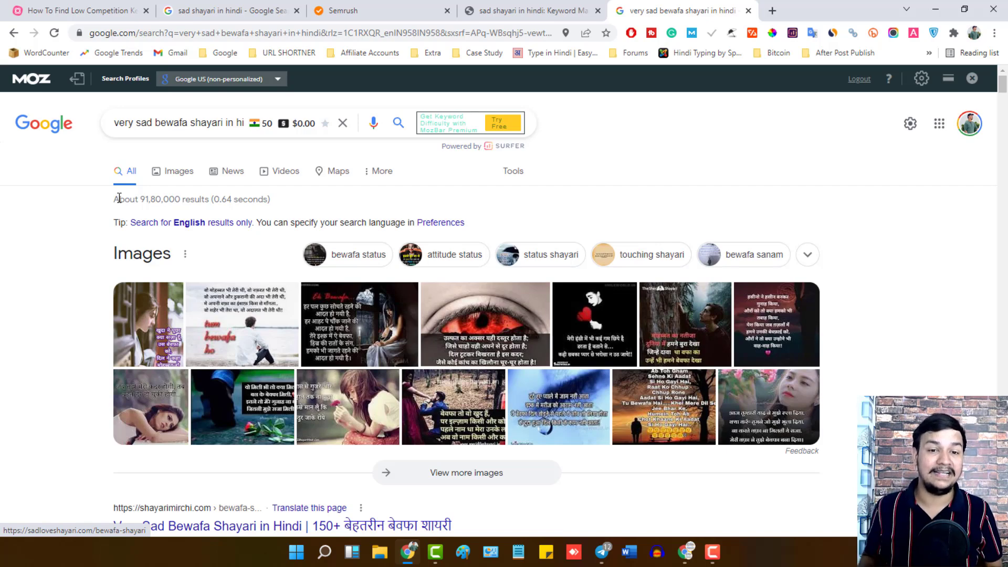
# Step: Examine the MozBar PA, DA and link counts of all ranking pages for "very sad bewafa shayari in hindi"
pyautogui.scroll(-6, 395, 284)
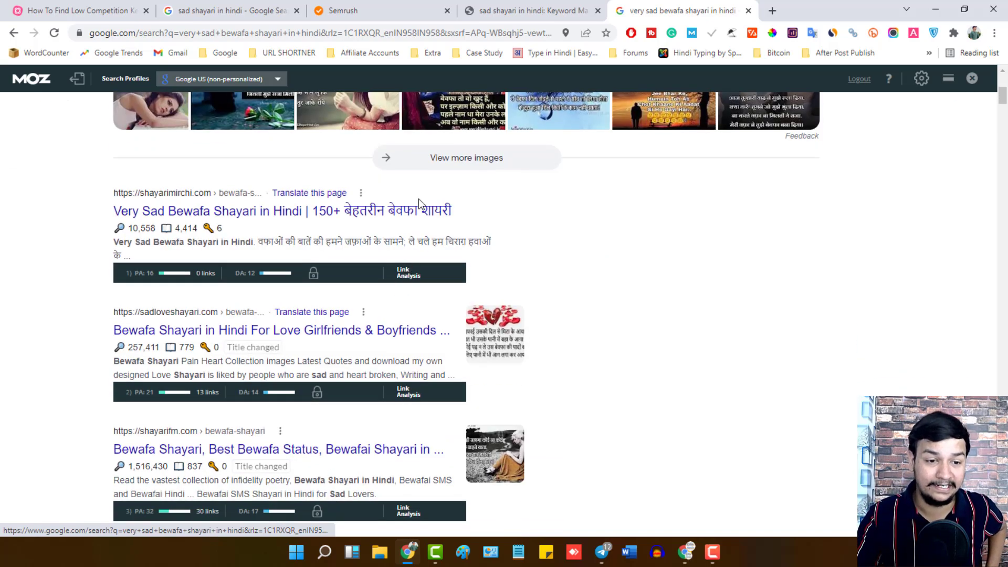
pyautogui.scroll(2, 435, 189)
pyautogui.scroll(4, 453, 202)
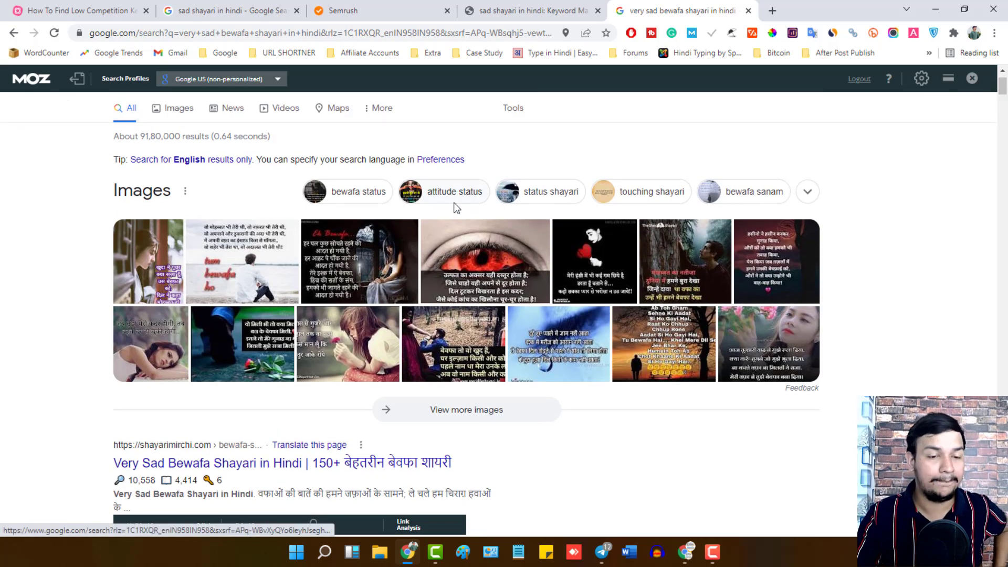
pyautogui.scroll(-5, 331, 261)
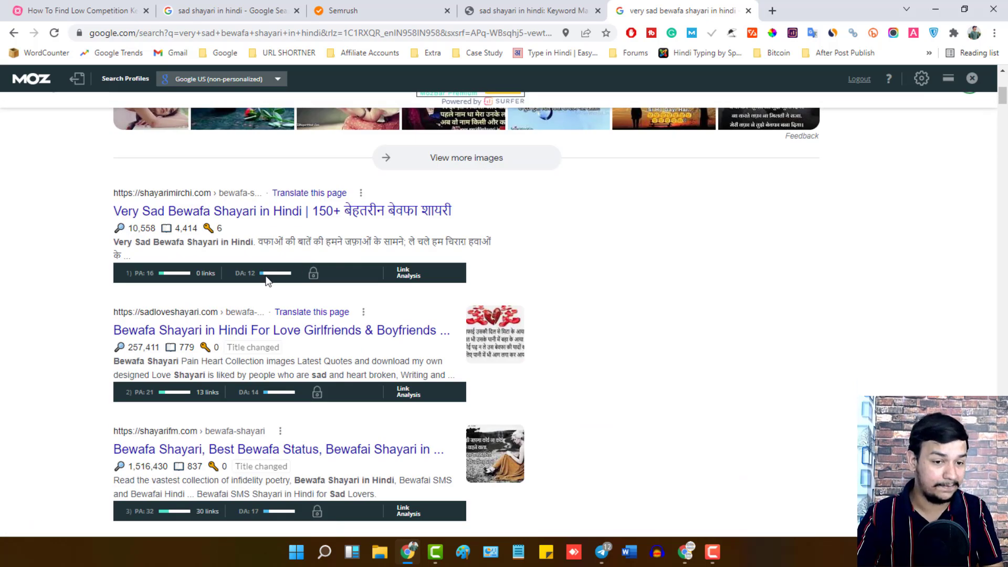
pyautogui.scroll(-1, 249, 210)
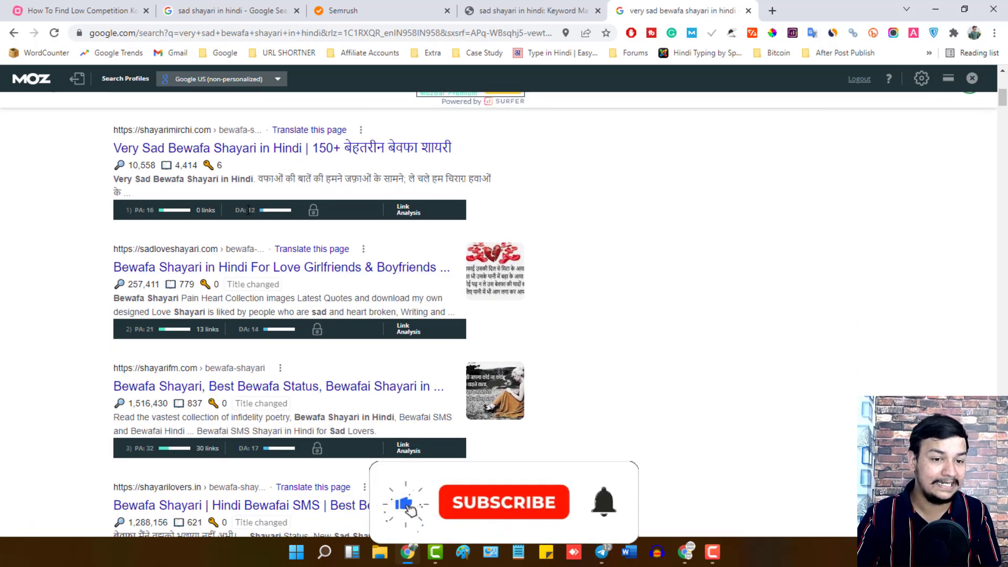
pyautogui.scroll(-3, 257, 237)
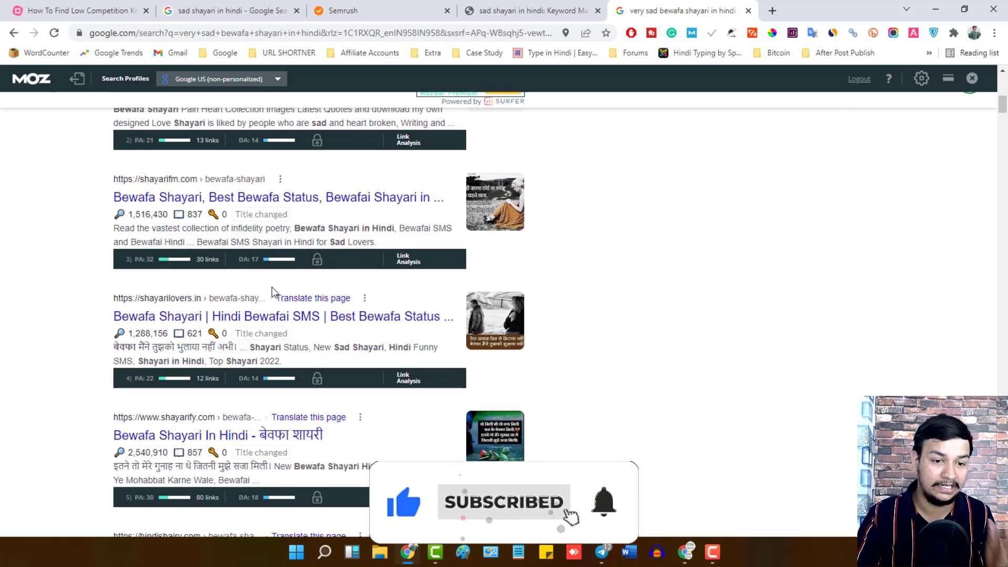
pyautogui.scroll(-4, 273, 289)
pyautogui.scroll(-4, 278, 294)
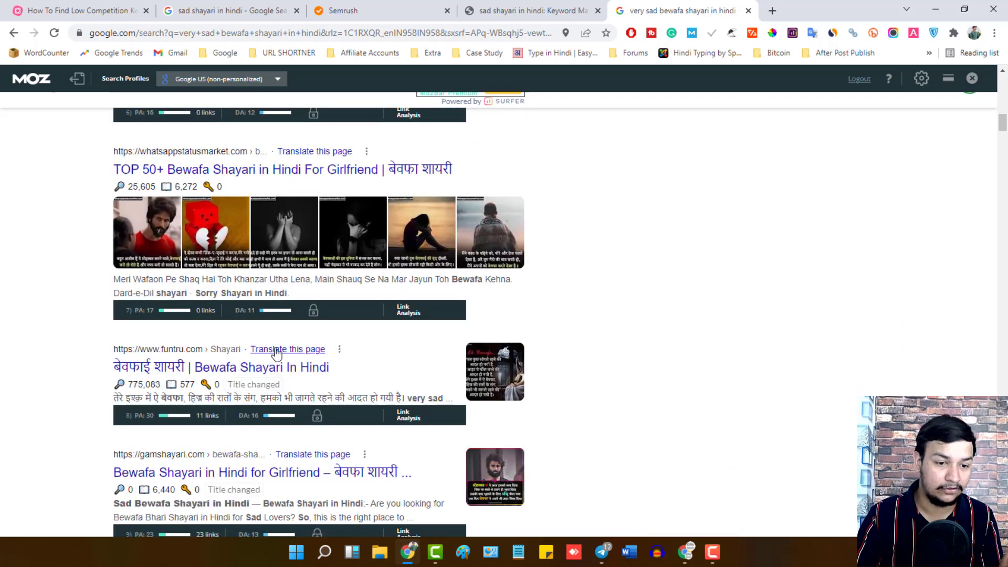
pyautogui.scroll(-1, 277, 355)
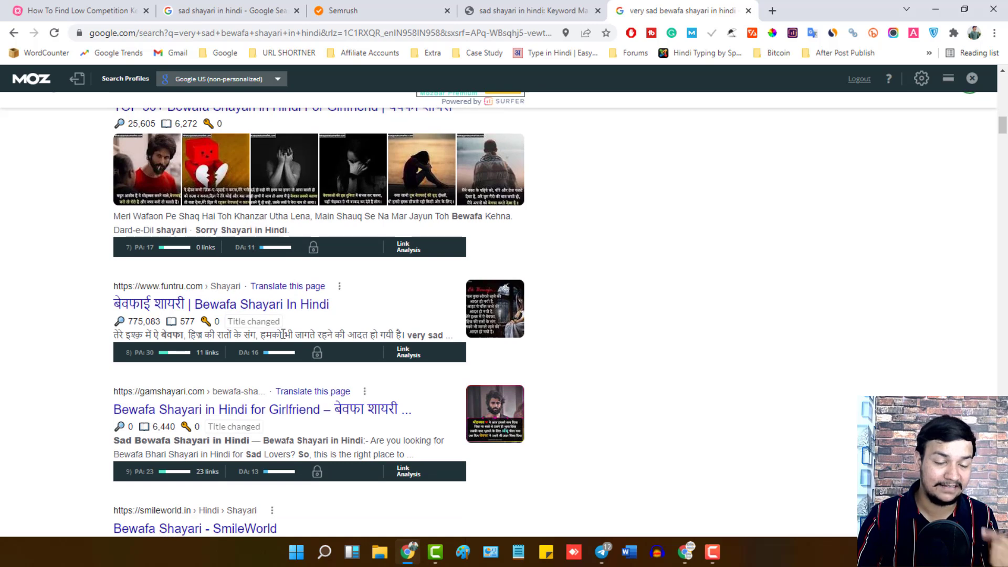
pyautogui.scroll(-4, 286, 325)
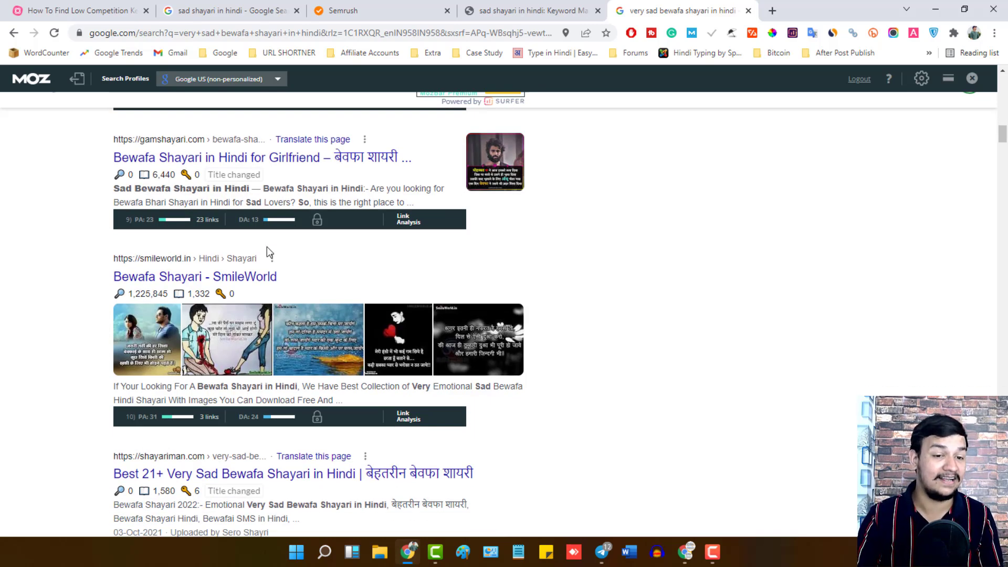
pyautogui.scroll(-5, 267, 247)
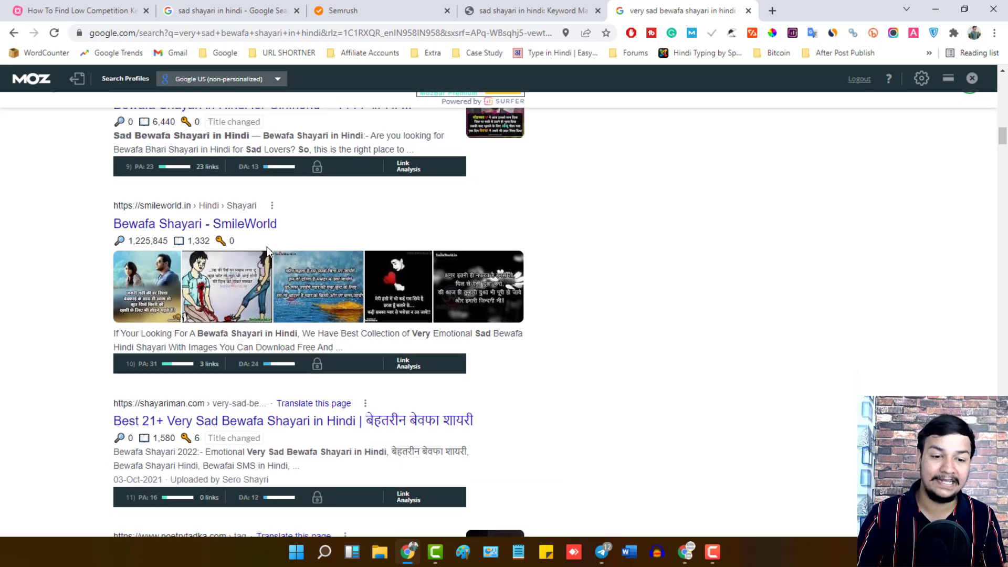
pyautogui.scroll(-5, 280, 260)
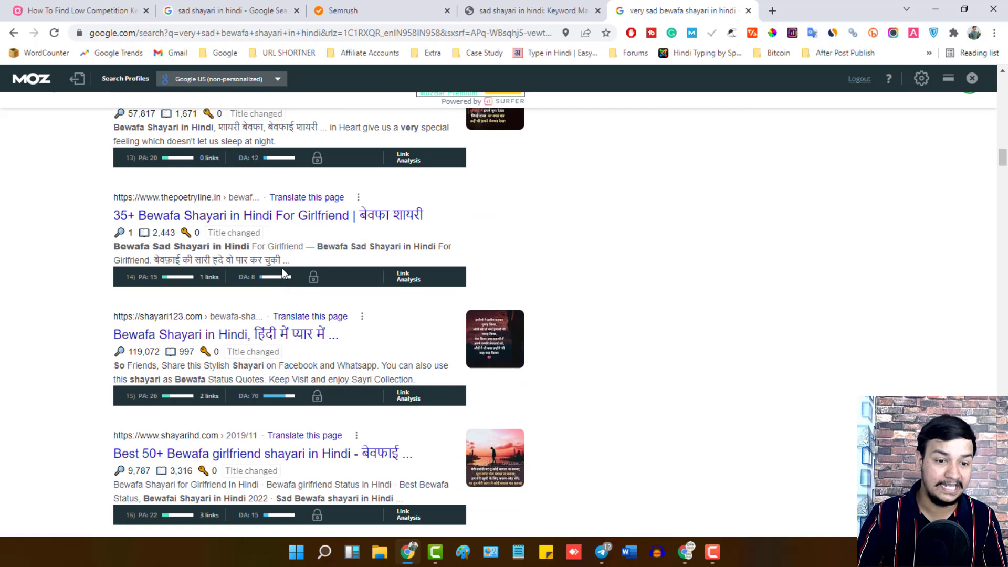
pyautogui.scroll(-4, 282, 268)
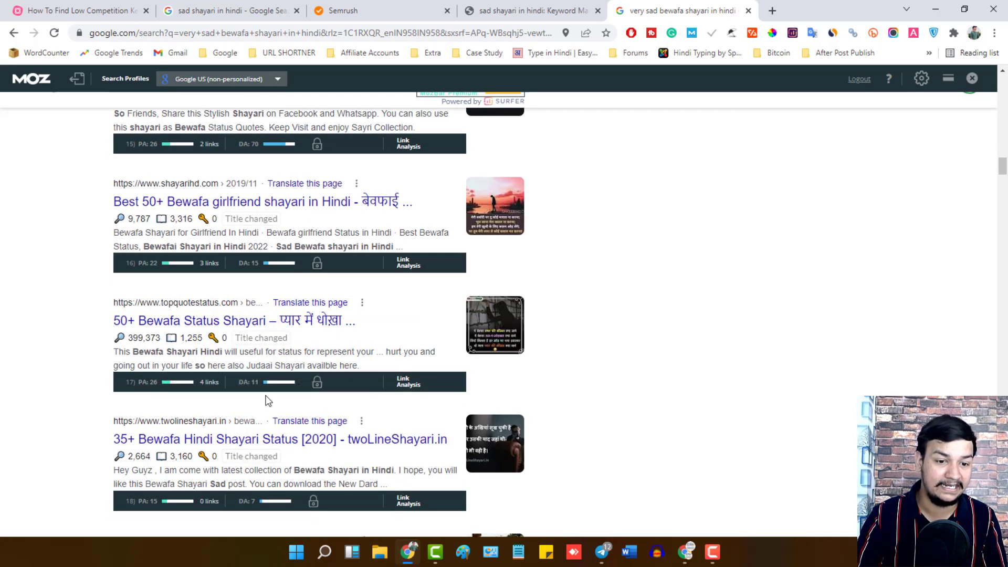
pyautogui.scroll(-7, 268, 400)
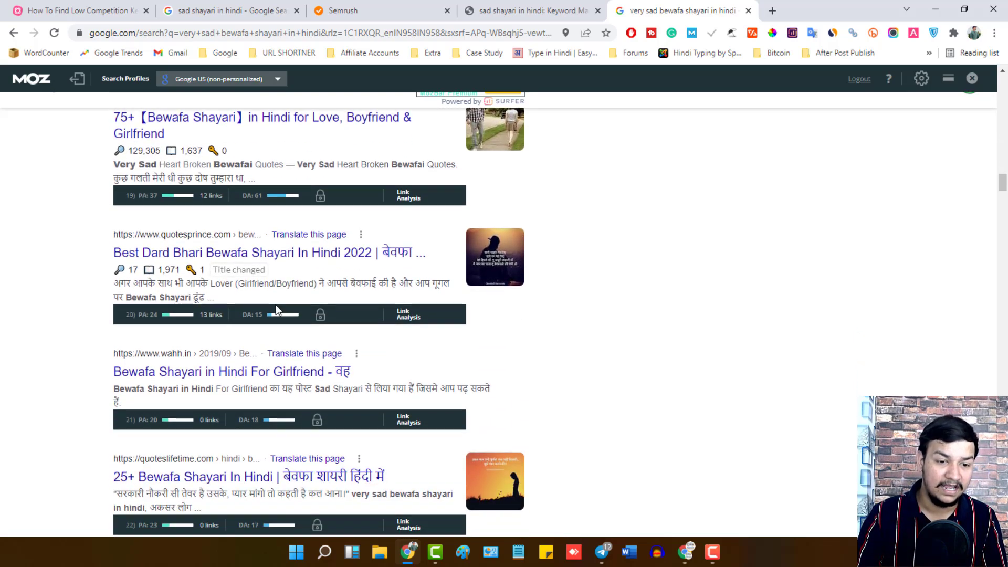
pyautogui.scroll(-2, 277, 325)
pyautogui.scroll(13, 288, 368)
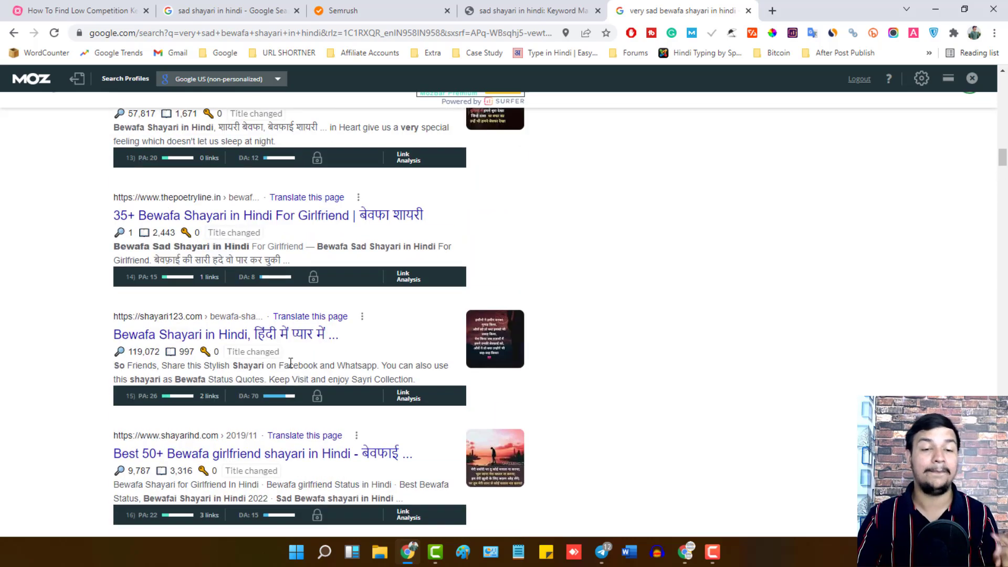
pyautogui.scroll(20, 294, 357)
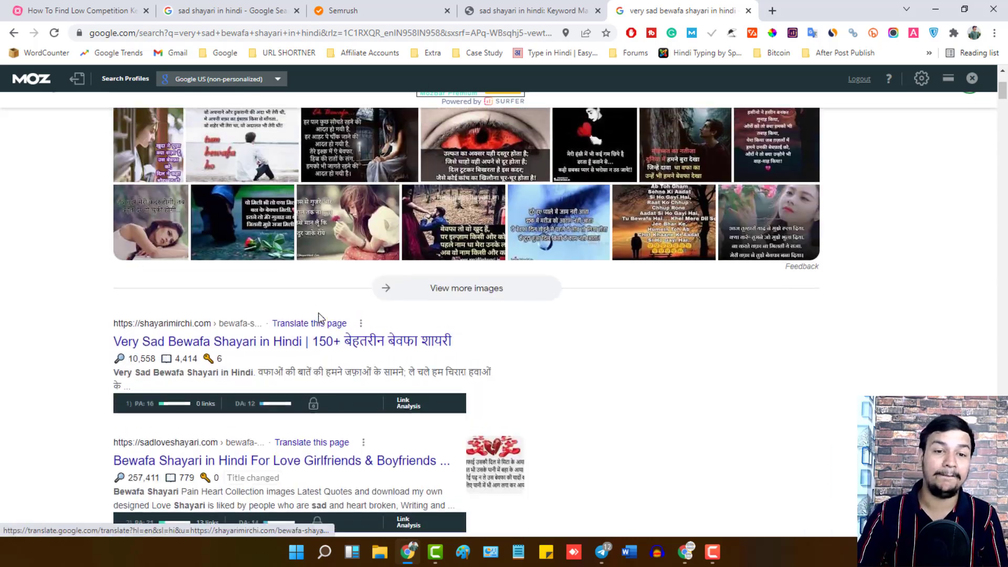
pyautogui.scroll(4, 319, 318)
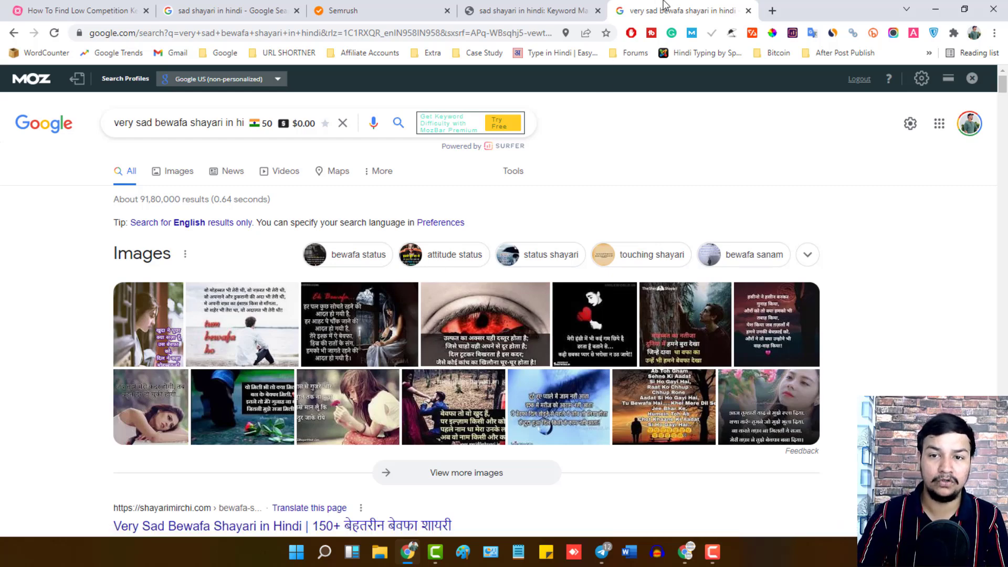
# Step: Recheck the titles and MozBar authority metrics of the highest-ranking results, and return to the start of the results page
pyautogui.scroll(-1, 279, 371)
pyautogui.scroll(-5, 294, 357)
pyautogui.scroll(-2, 339, 285)
pyautogui.scroll(-2, 341, 289)
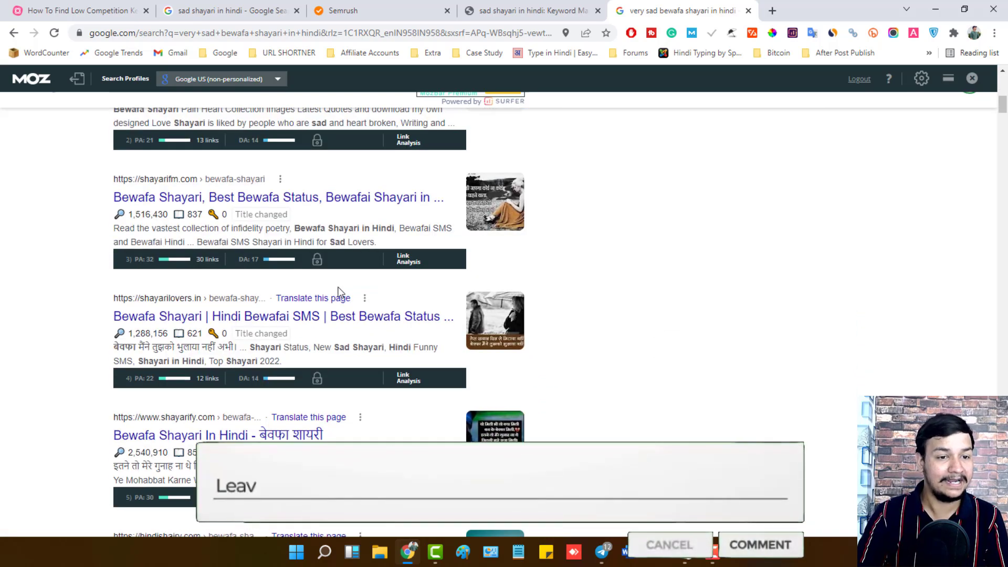
pyautogui.scroll(6, 339, 290)
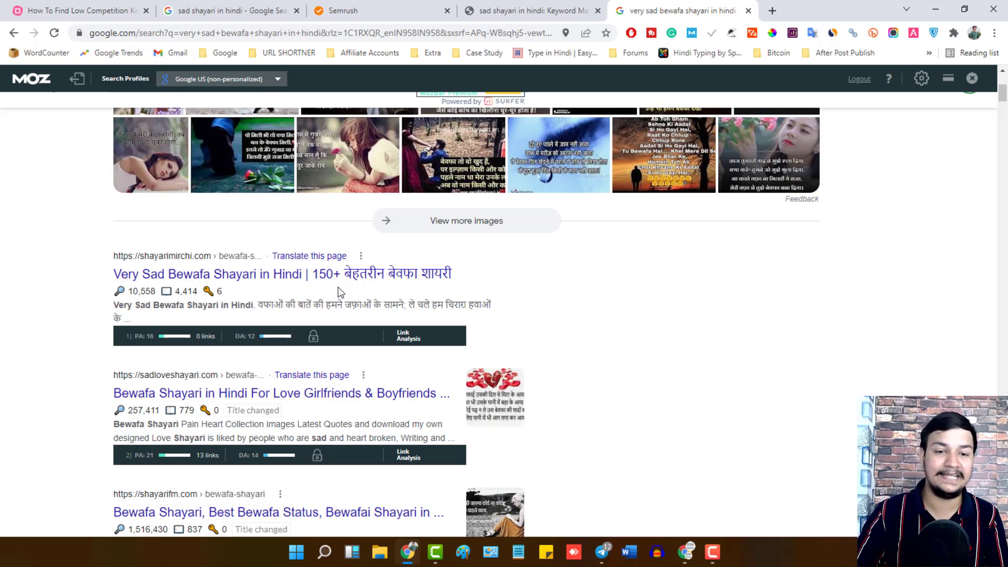
pyautogui.scroll(-7, 363, 289)
pyautogui.scroll(2, 454, 347)
pyautogui.scroll(10, 451, 346)
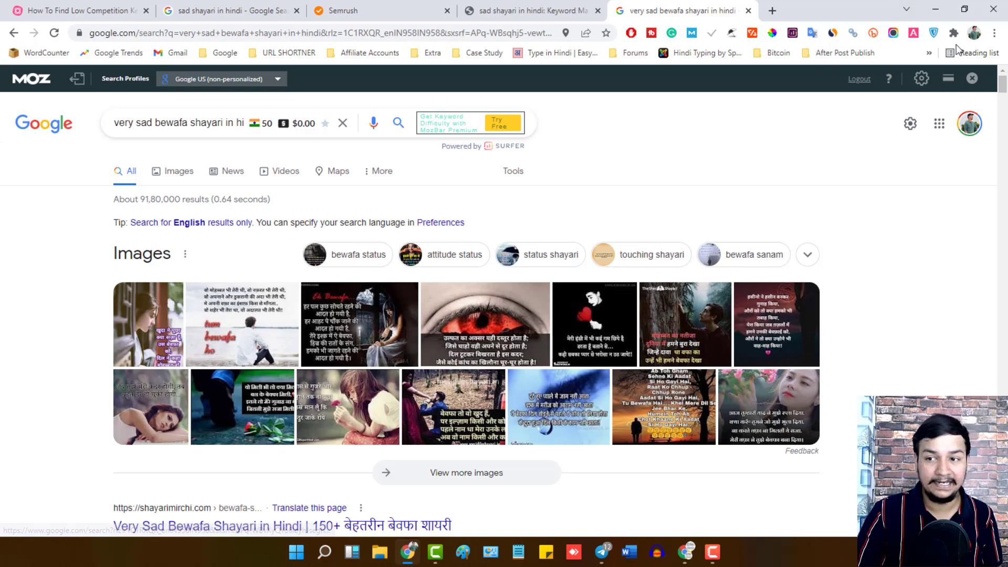
# Step: Turn off the MozBar on the Google results page and open the shayarimirchi.com result in a new tab
pyautogui.click(973, 78)
pyautogui.scroll(-6, 331, 263)
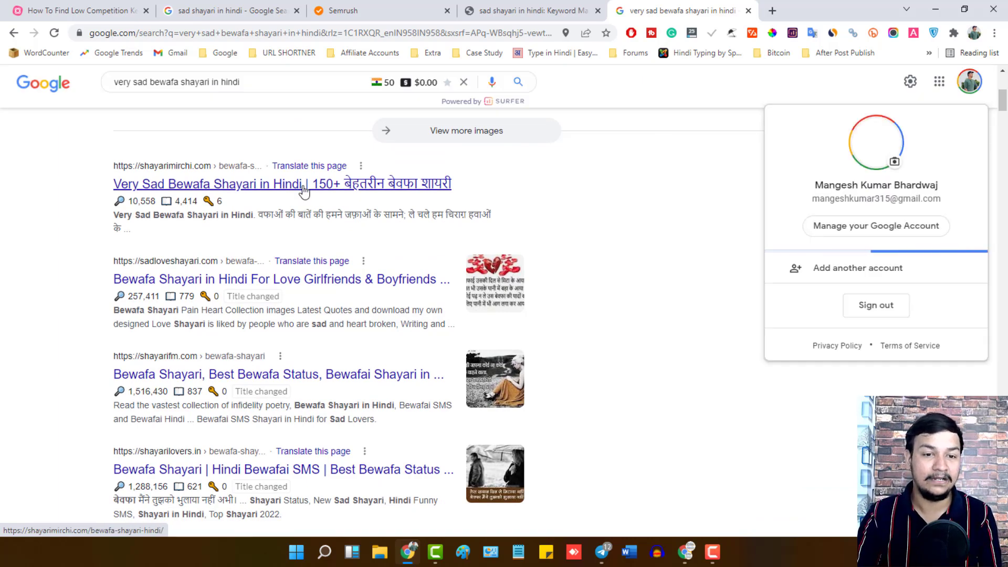
pyautogui.rightClick(304, 187)
pyautogui.click(342, 195)
pyautogui.click(510, 193)
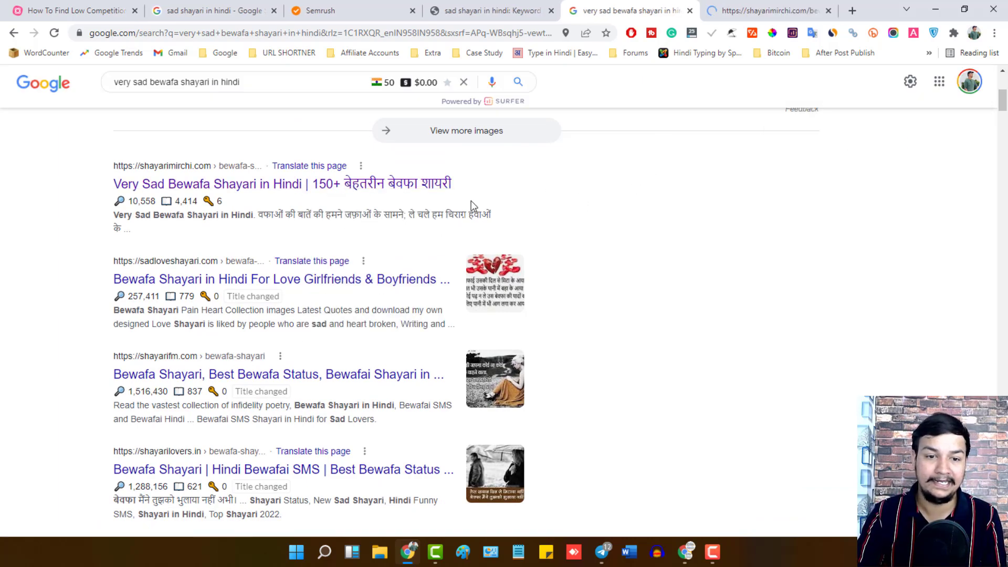
# Step: Open the next five results, from sadloveshayari.com through hindishairy.com, in separate background tabs
pyautogui.scroll(5, 282, 278)
pyautogui.scroll(-5, 278, 283)
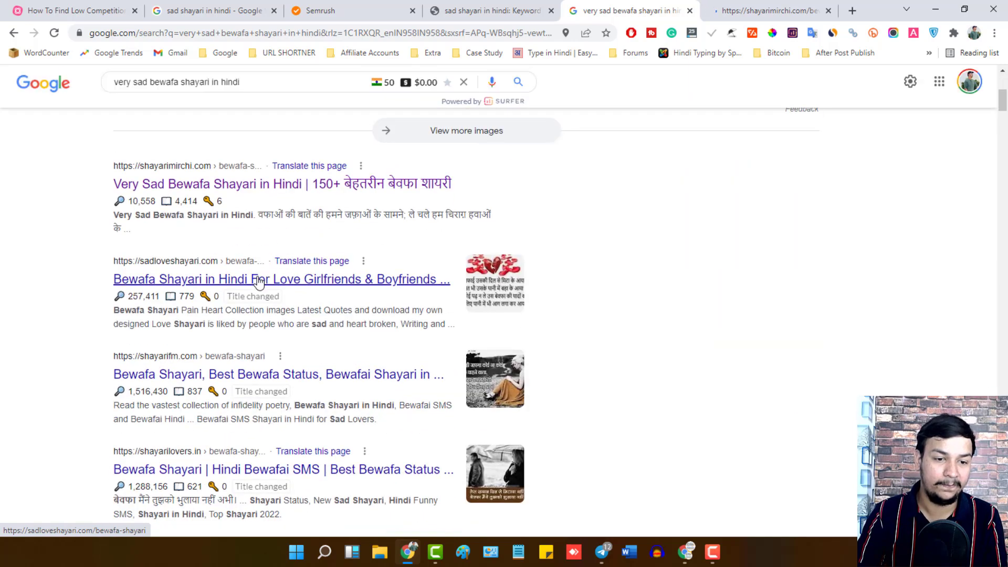
pyautogui.middleClick(260, 291)
pyautogui.scroll(-3, 275, 373)
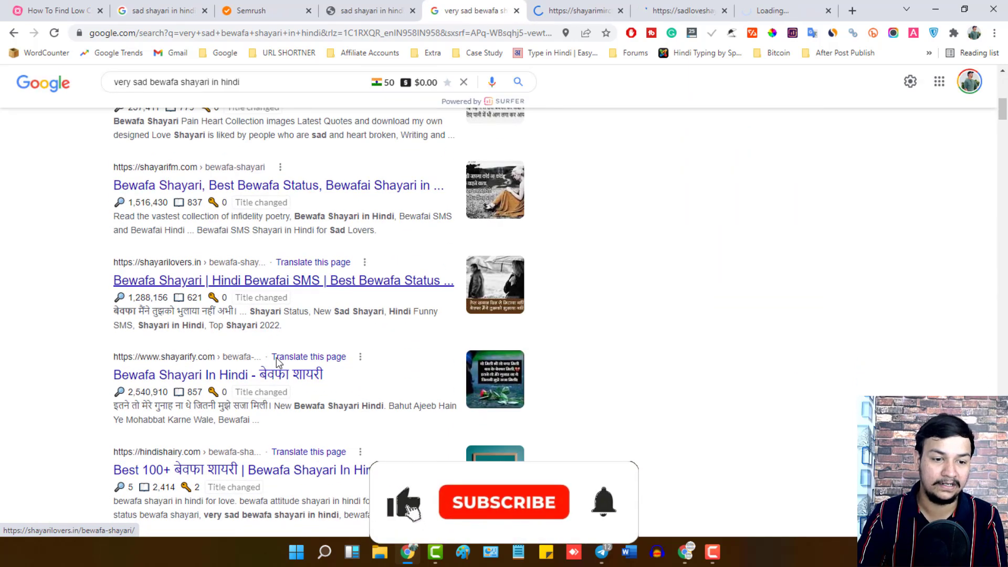
pyautogui.middleClick(279, 283)
pyautogui.middleClick(269, 377)
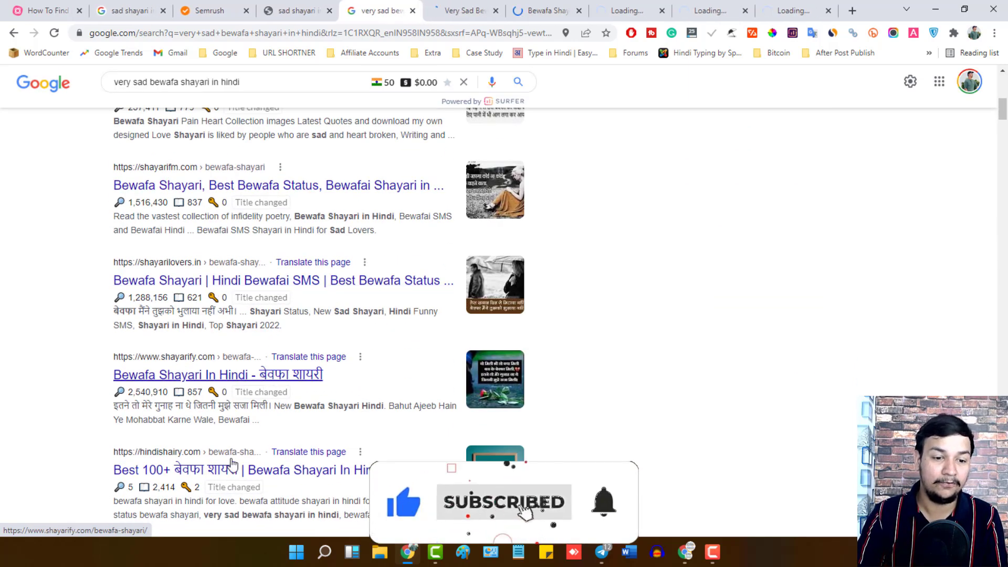
pyautogui.middleClick(210, 470)
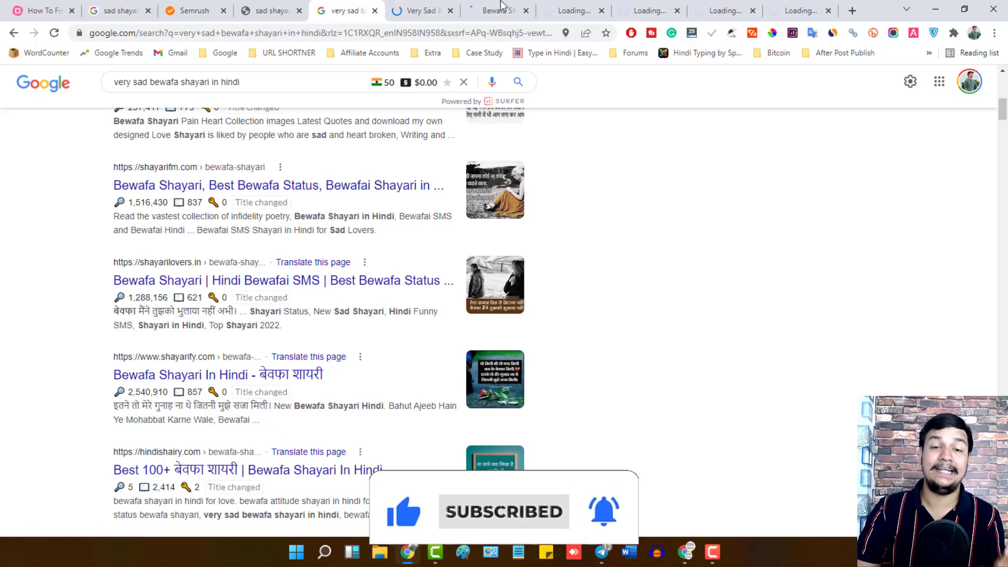
# Step: Examine how the title and the intro keyword line of the shayarimirchi.com page target "very sad bewafa shayari in hindi"
pyautogui.click(418, 10)
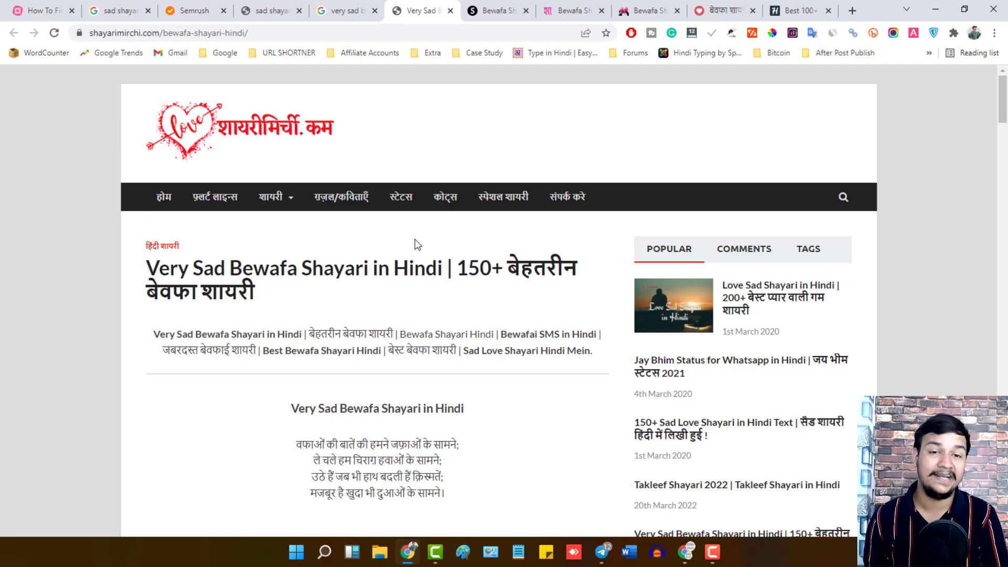
pyautogui.scroll(-7, 379, 328)
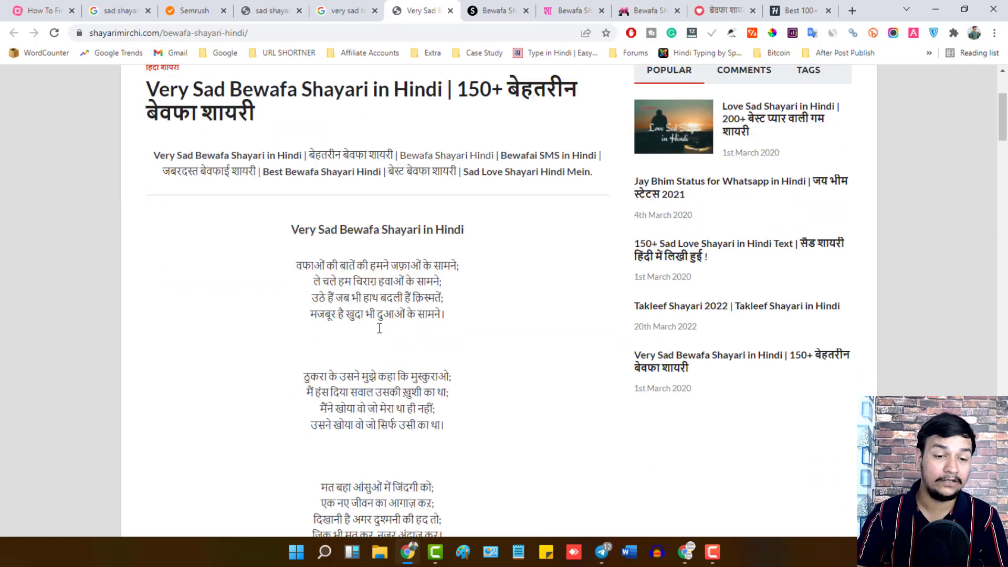
pyautogui.scroll(7, 378, 328)
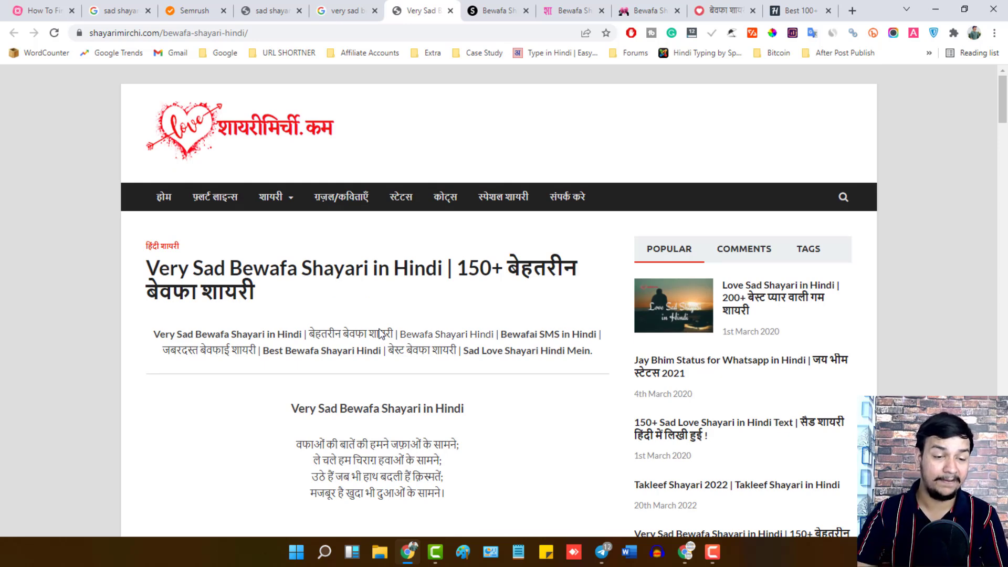
pyautogui.click(366, 8)
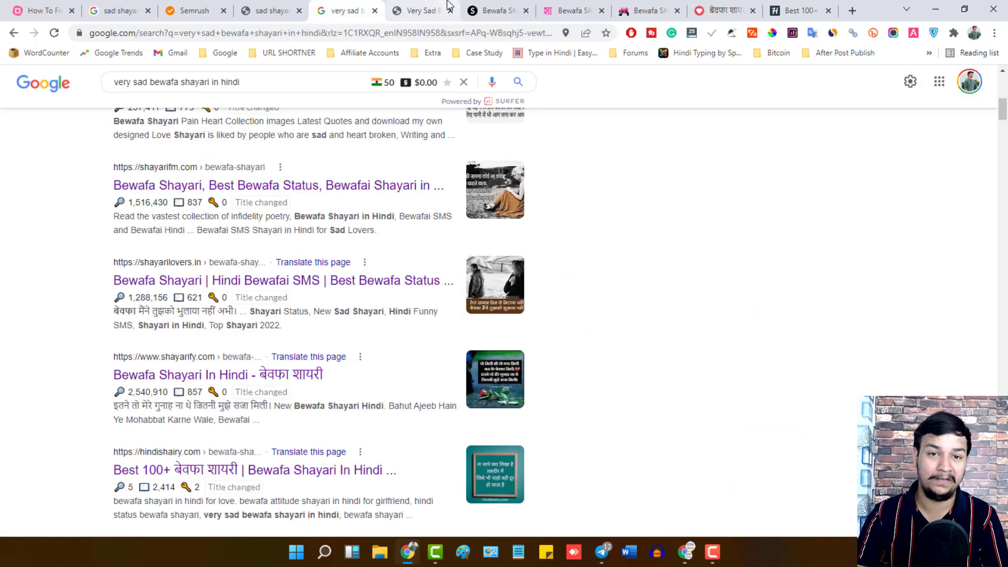
pyautogui.click(425, 11)
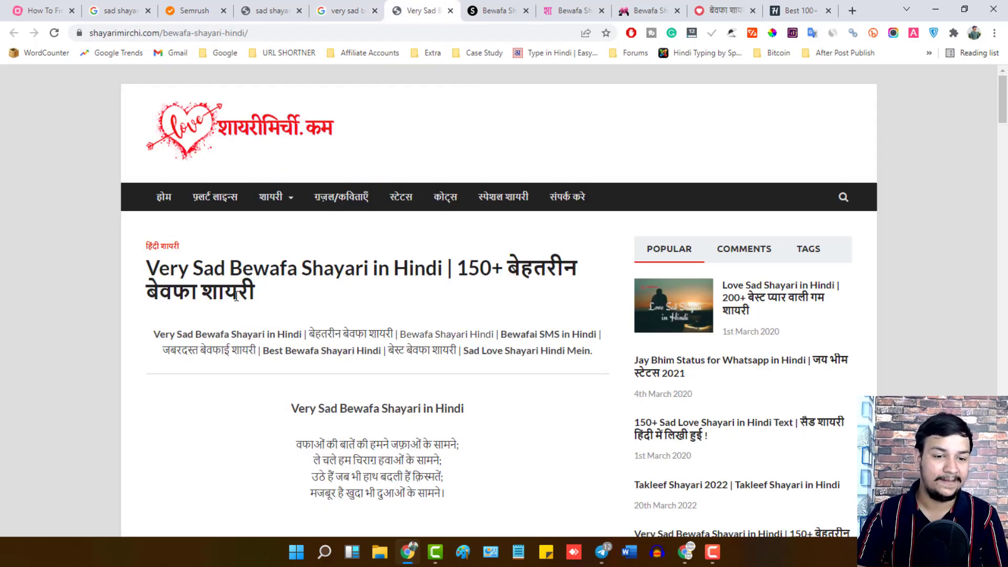
pyautogui.scroll(-2, 239, 296)
pyautogui.moveTo(151, 206); pyautogui.dragTo(574, 225)
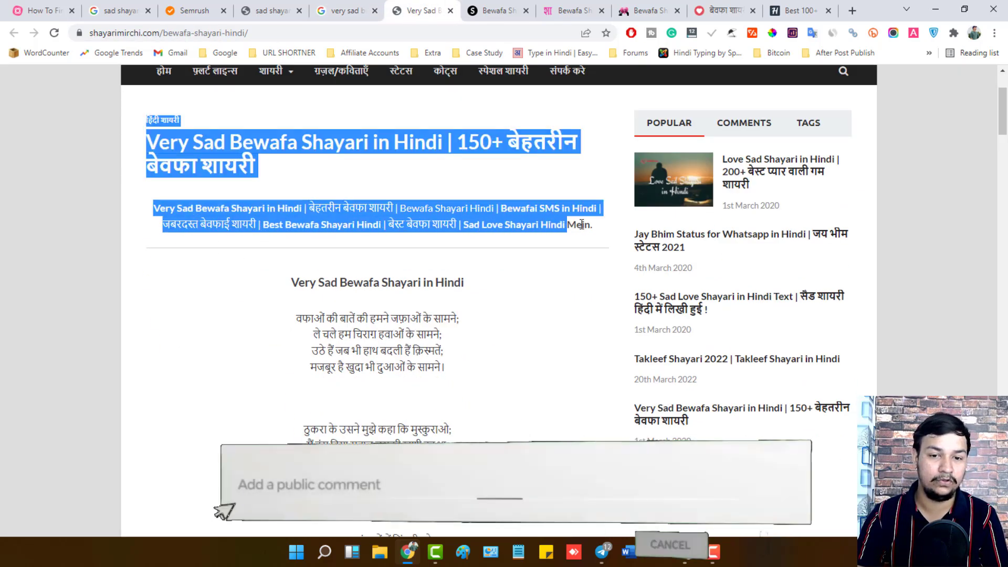
pyautogui.click(574, 225)
# Step: Read through the shayarimirchi.com article's verses and subheadings down to its tags, and return to its beginning
pyautogui.scroll(-12, 306, 323)
pyautogui.scroll(-10, 306, 322)
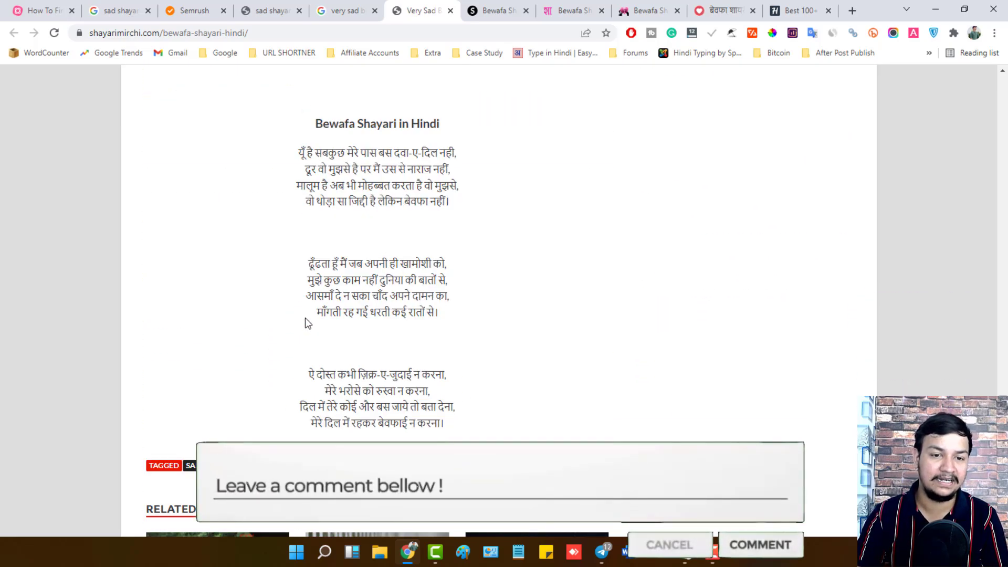
pyautogui.scroll(-6, 306, 321)
pyautogui.scroll(7, 403, 281)
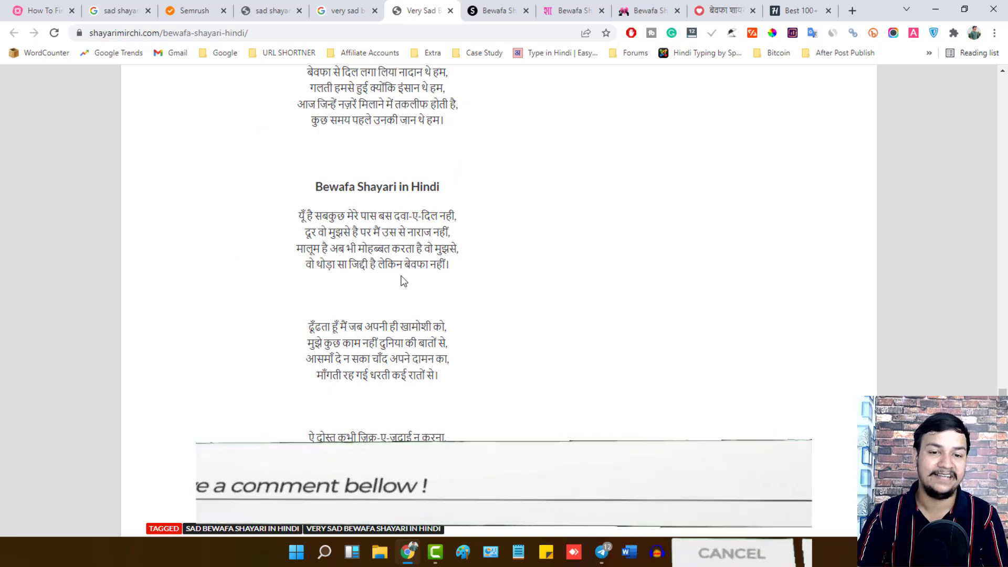
pyautogui.scroll(15, 403, 281)
pyautogui.scroll(20, 411, 293)
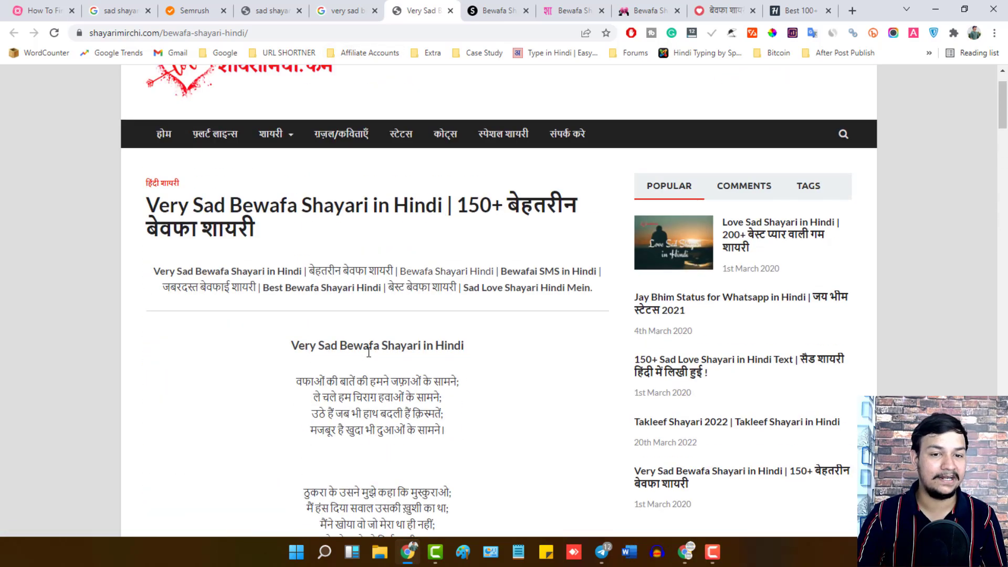
pyautogui.scroll(2, 369, 353)
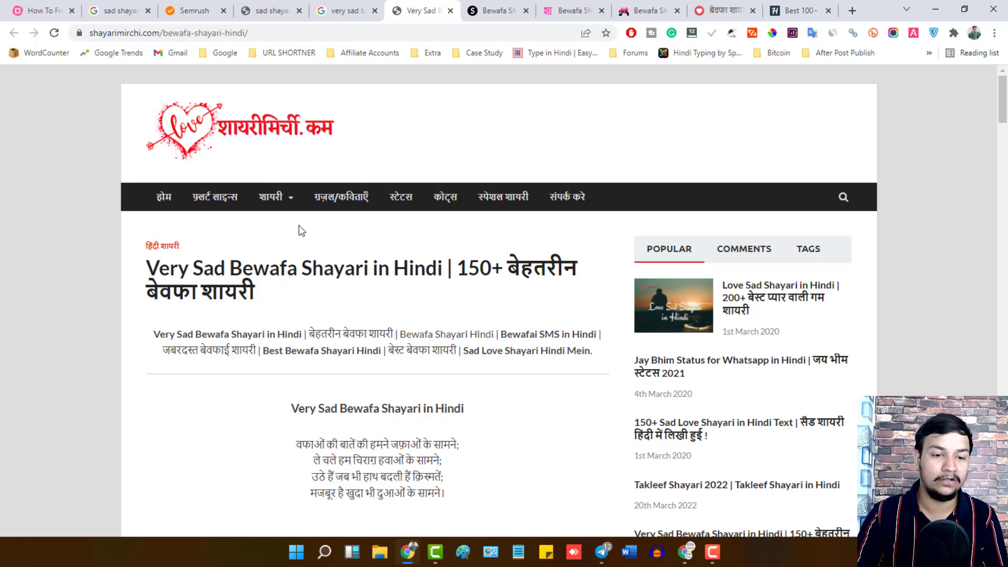
# Step: Recheck the keyword phrases beneath the shayarimirchi.com title, skim the article's verses again, and close the page
pyautogui.moveTo(154, 335); pyautogui.dragTo(462, 335)
pyautogui.click(588, 348)
pyautogui.click(398, 397)
pyautogui.scroll(-5, 388, 401)
pyautogui.scroll(-20, 382, 405)
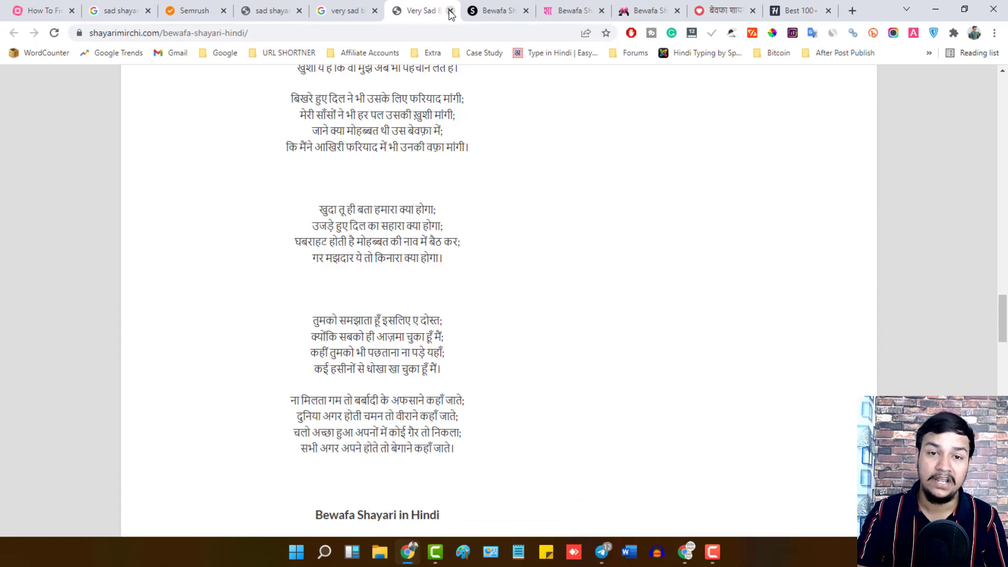
pyautogui.click(450, 11)
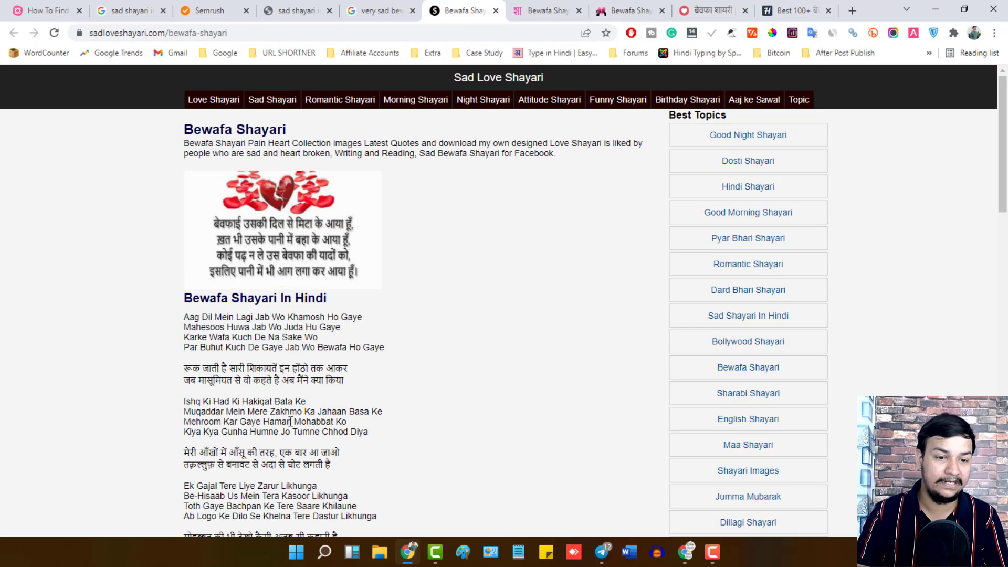
# Step: Skim the content of the competing bewafa shayari pages on sadloveshayari.com, shayarifm.com and shayarilovers.in
pyautogui.scroll(-15, 290, 421)
pyautogui.click(546, 11)
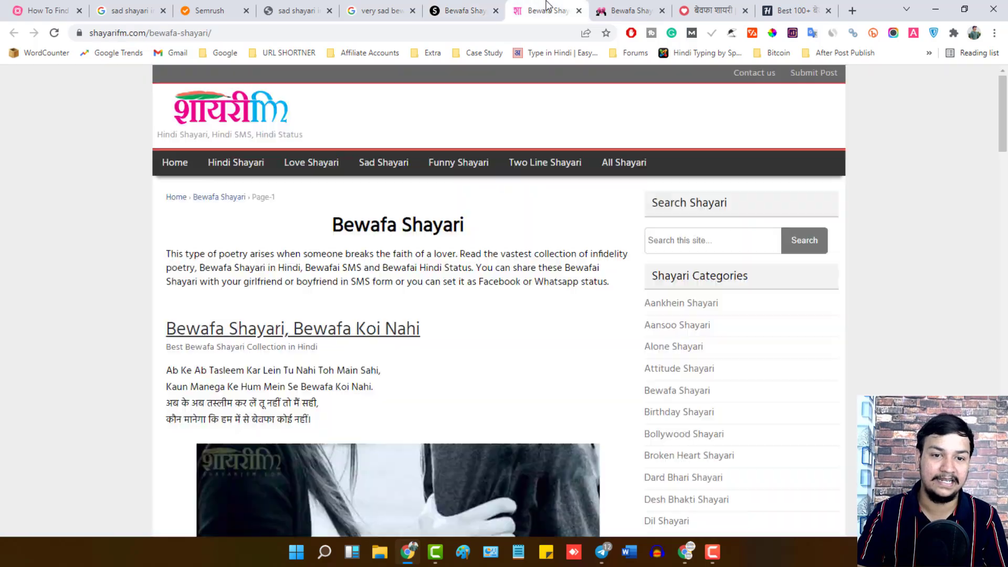
pyautogui.scroll(-15, 317, 324)
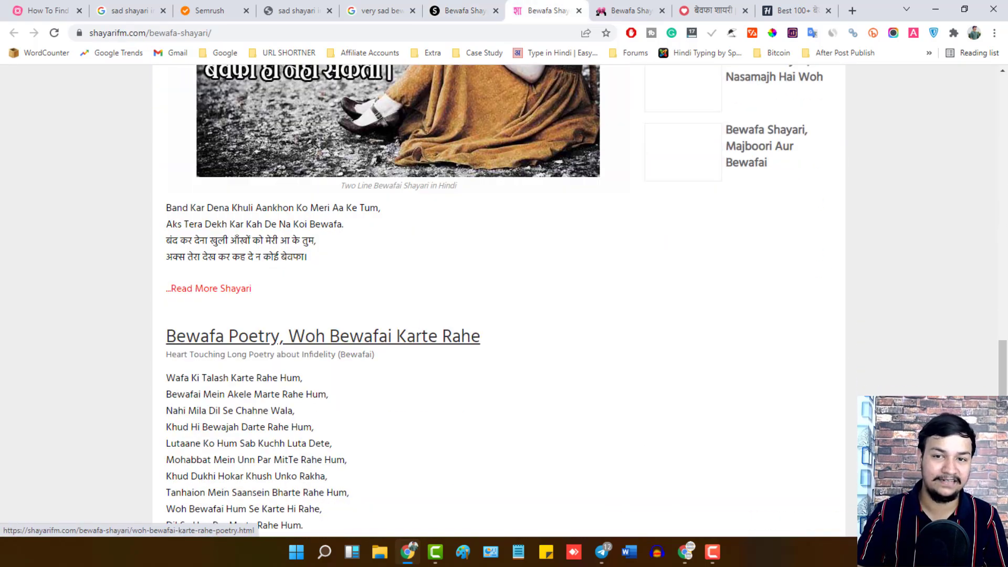
pyautogui.click(625, 11)
pyautogui.scroll(-10, 367, 322)
pyautogui.scroll(-18, 382, 348)
pyautogui.scroll(8, 383, 364)
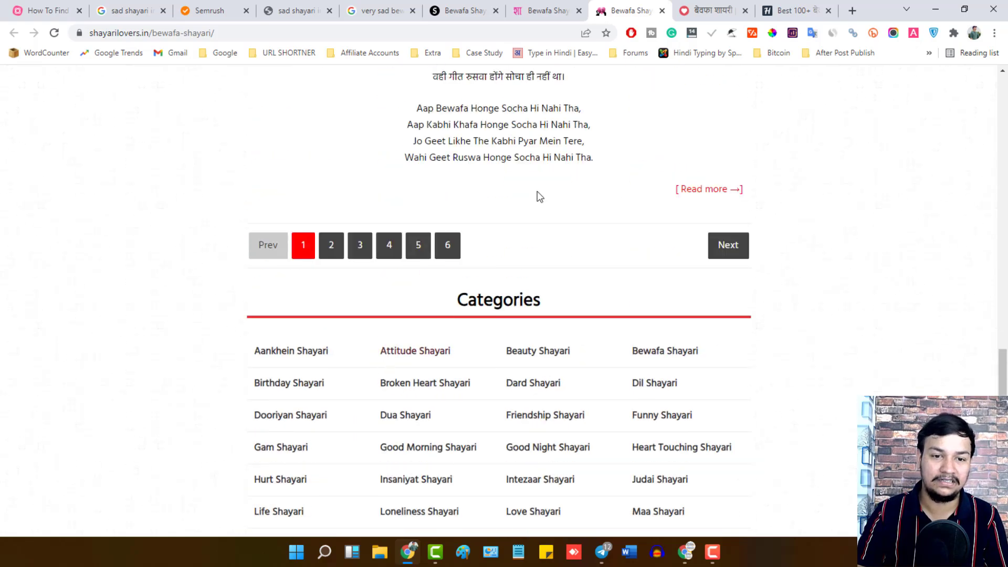
# Step: Skim the content of the competing bewafa shayari pages on shayarify.com and hindishairy.com
pyautogui.click(718, 5)
pyautogui.scroll(-10, 418, 296)
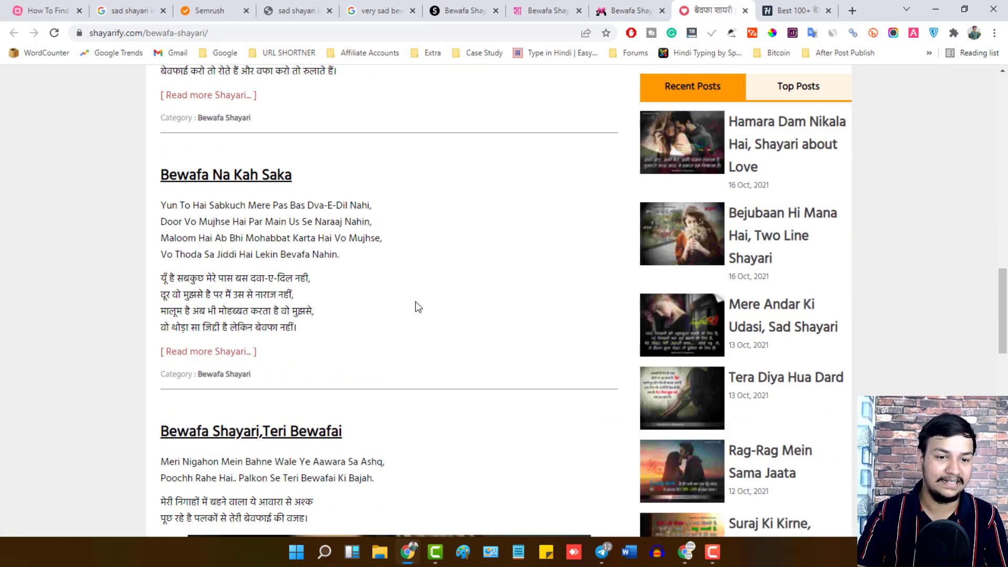
pyautogui.scroll(-8, 415, 302)
pyautogui.click(792, 10)
pyautogui.scroll(-7, 500, 312)
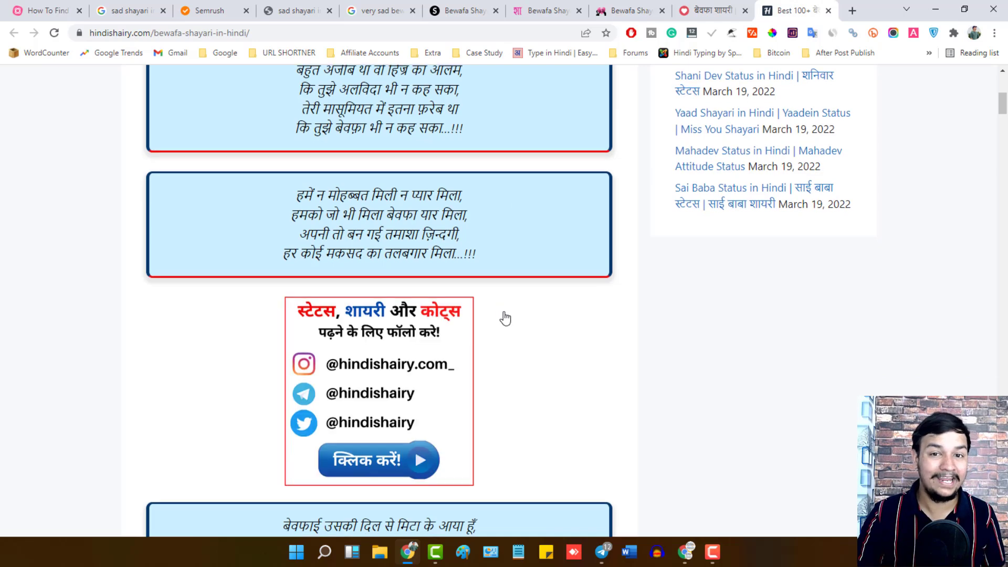
pyautogui.scroll(-5, 502, 318)
# Step: Close the five remaining competitor pages and return to the start of the Google results
pyautogui.click(829, 10)
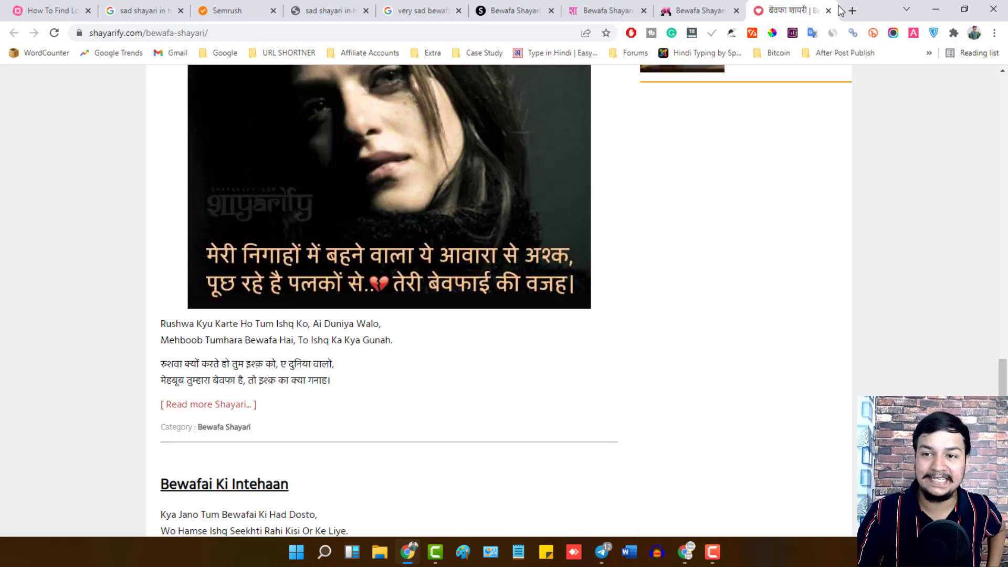
pyautogui.click(829, 11)
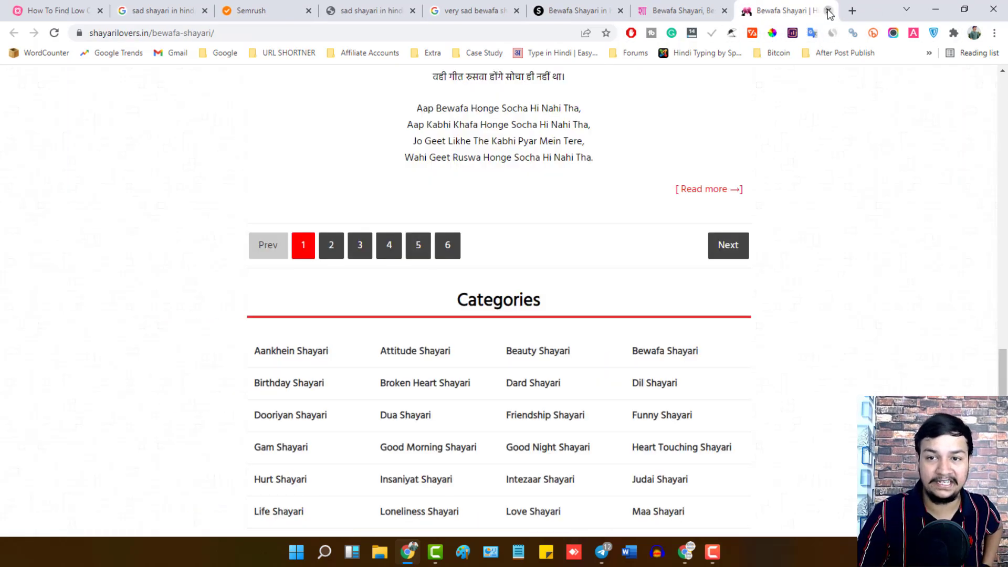
pyautogui.click(829, 10)
pyautogui.click(829, 11)
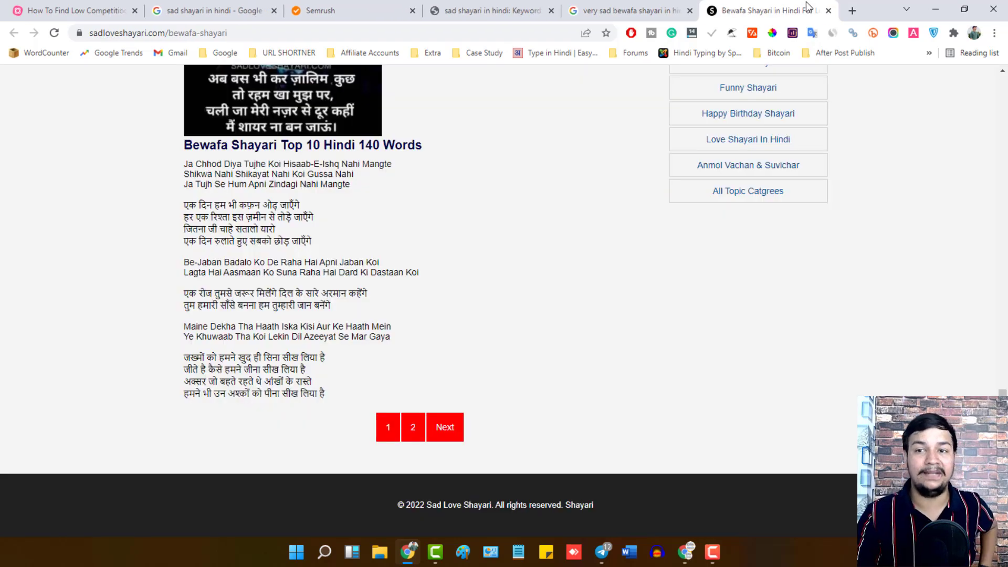
pyautogui.click(829, 11)
pyautogui.scroll(2, 257, 210)
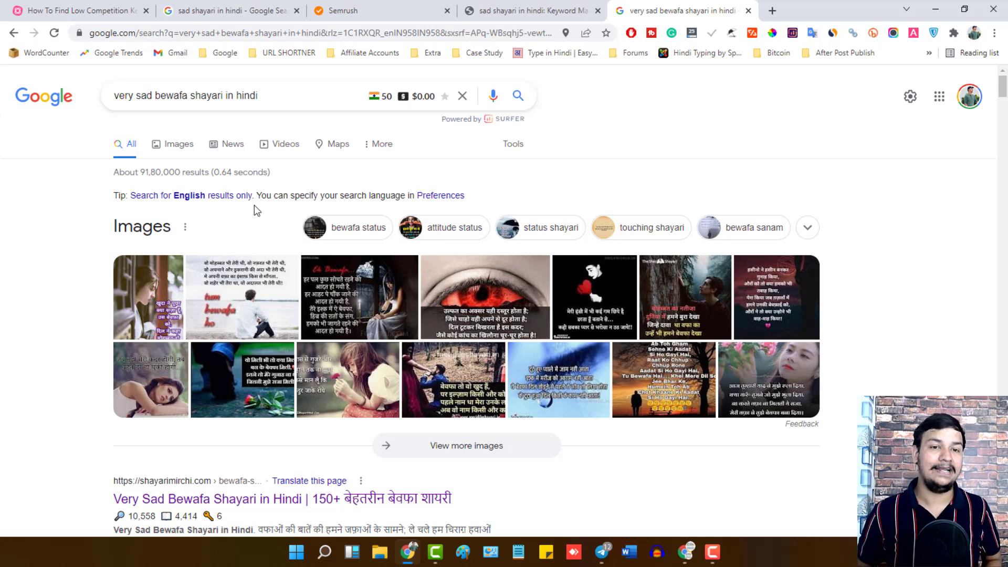
# Step: Collapse the "Brainstorm A List of Topics" branch in the MindMeister mind map and revisit the Semrush pages
pyautogui.click(78, 11)
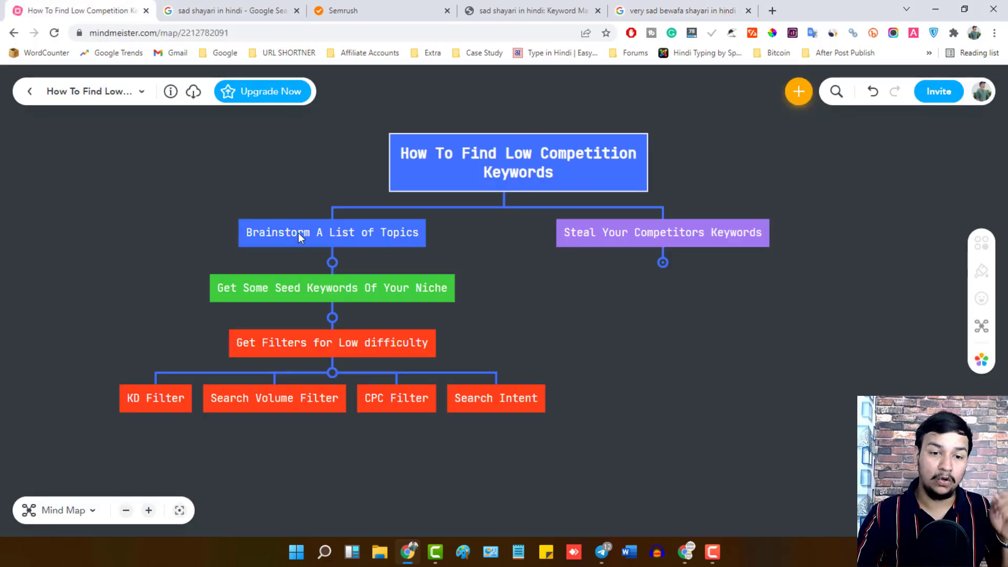
pyautogui.click(332, 264)
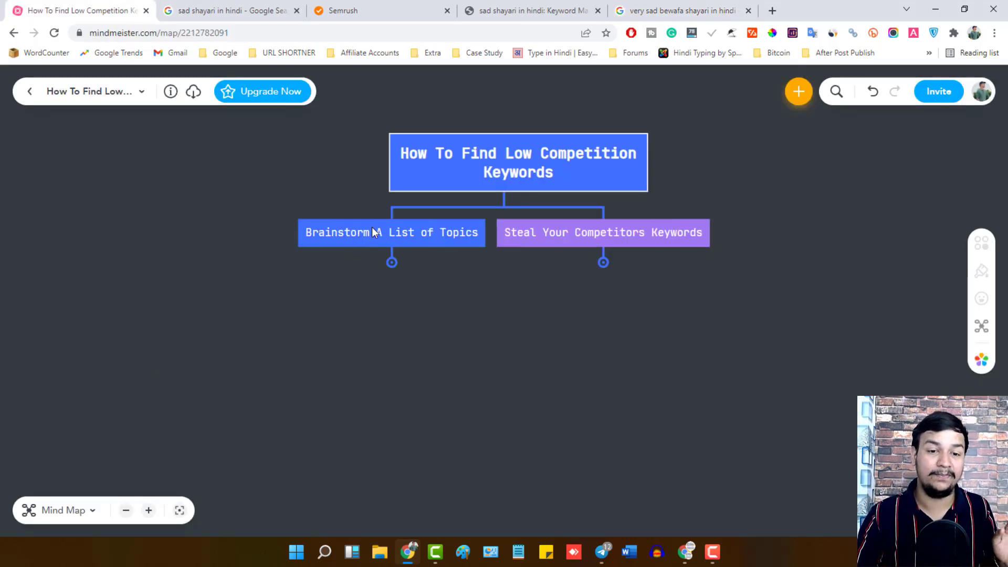
pyautogui.click(346, 10)
pyautogui.click(552, 10)
pyautogui.scroll(3, 550, 71)
# Step: Return to the mind map, expand the "Steal Your Competitors Keywords" branch to view its subtopic, and collapse it
pyautogui.click(79, 11)
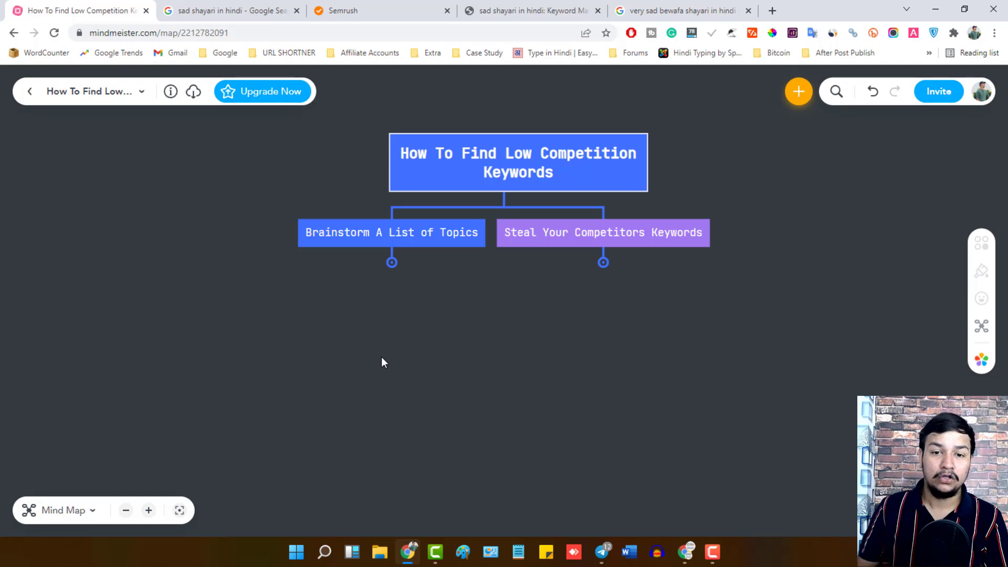
pyautogui.click(605, 264)
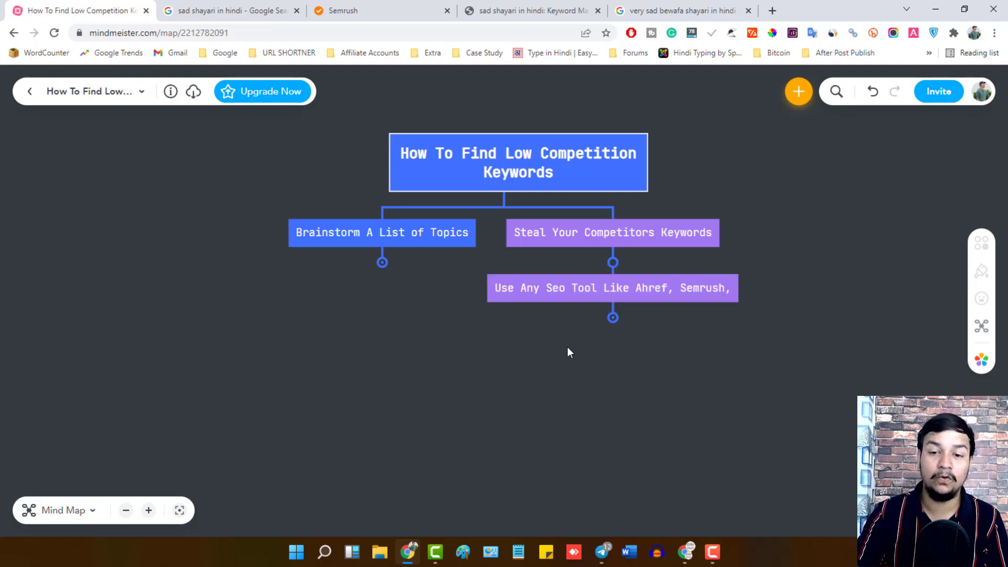
pyautogui.click(614, 264)
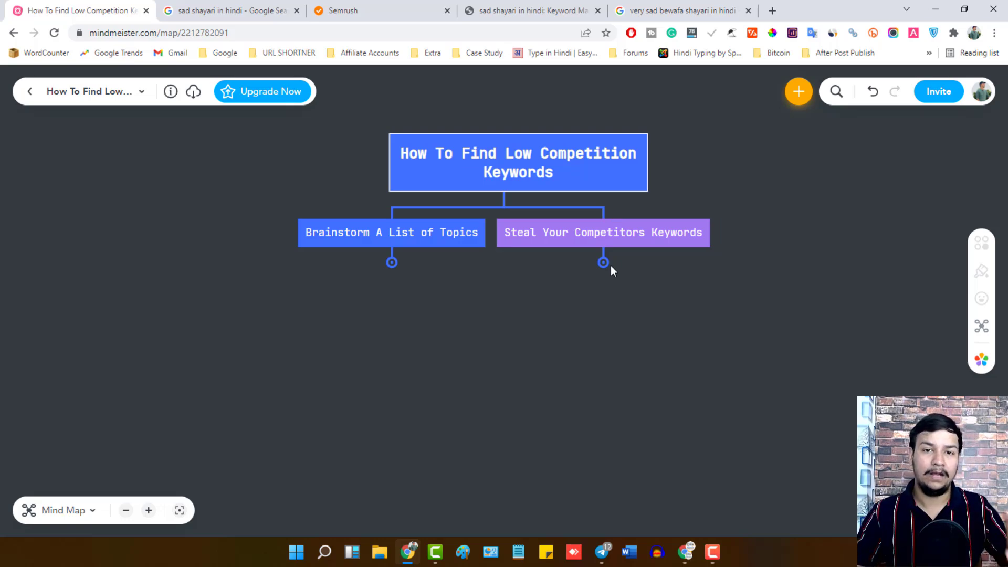
# Step: Return to the Google results for "very sad bewafa shayari in hindi" and highlight the search query
pyautogui.click(530, 11)
pyautogui.click(678, 10)
pyautogui.click(587, 16)
pyautogui.click(652, 7)
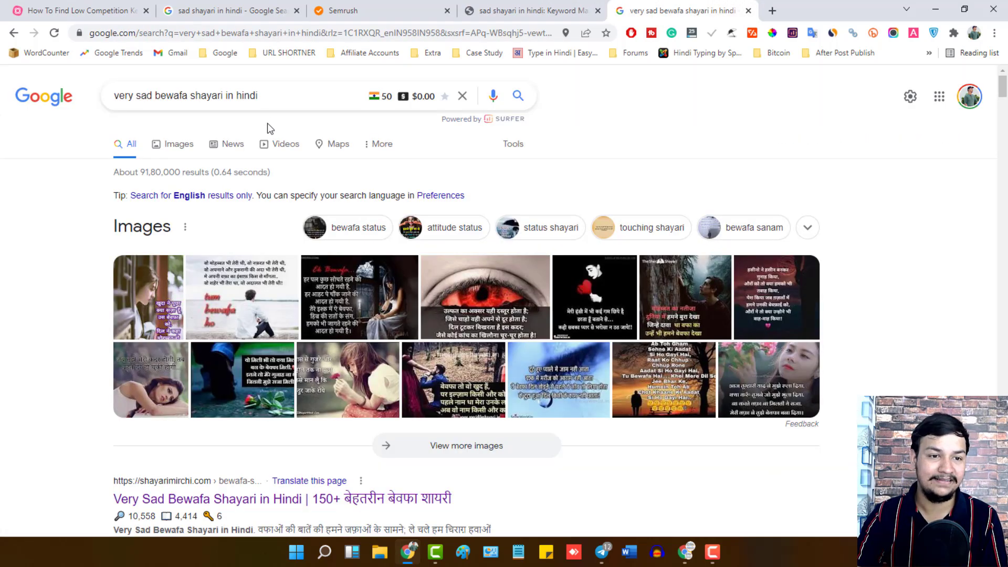
pyautogui.moveTo(277, 97); pyautogui.dragTo(110, 95)
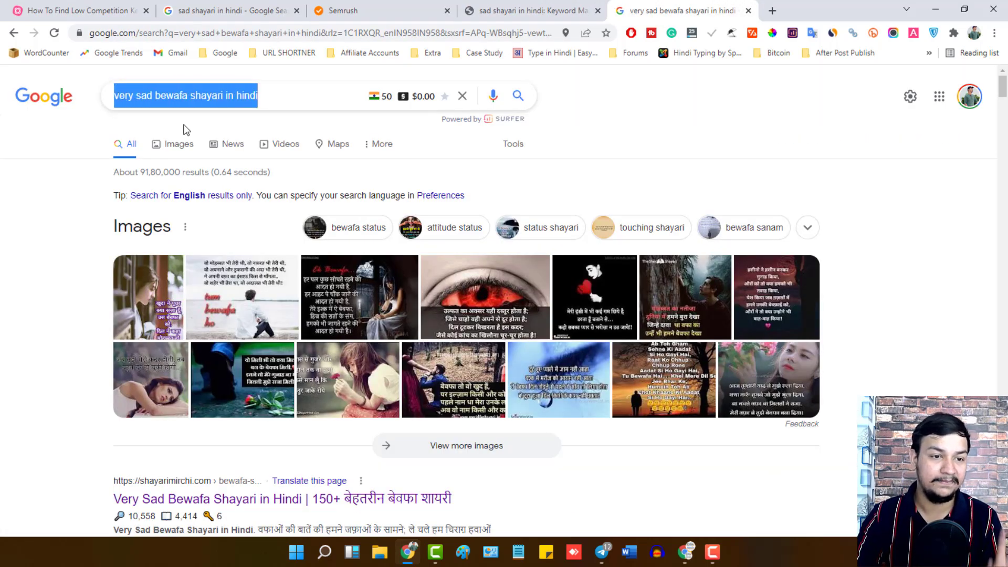
pyautogui.click(751, 100)
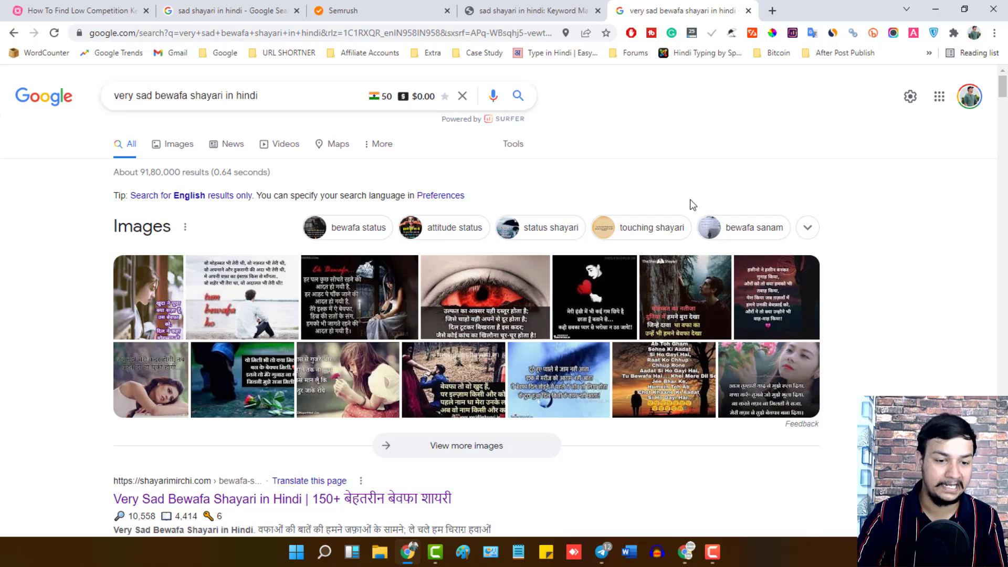
# Step: Open the shayarimirchi.com result from the Google results in a new tab and go to the site's home page
pyautogui.scroll(-2, 638, 284)
pyautogui.scroll(-5, 637, 284)
pyautogui.scroll(4, 480, 334)
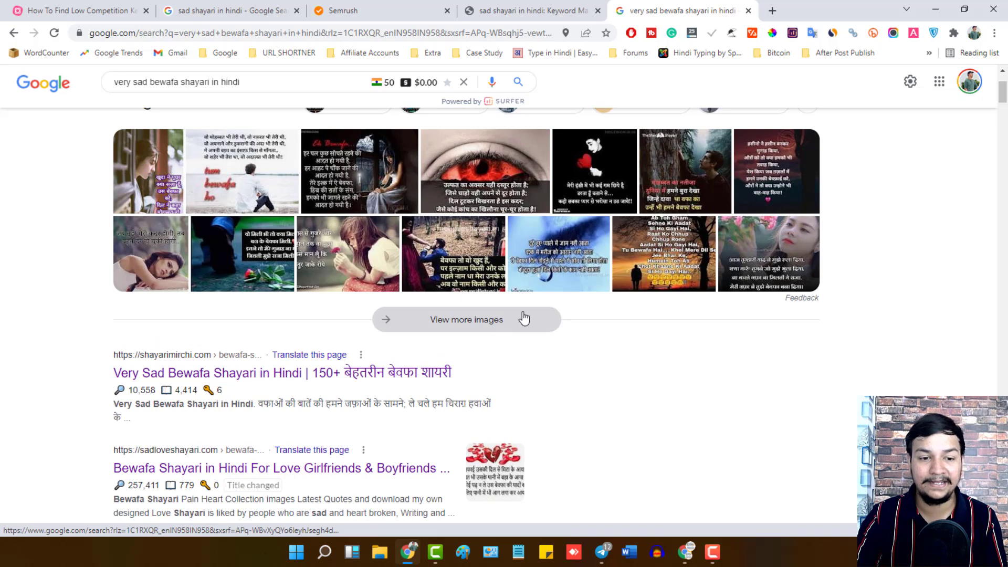
pyautogui.rightClick(282, 374)
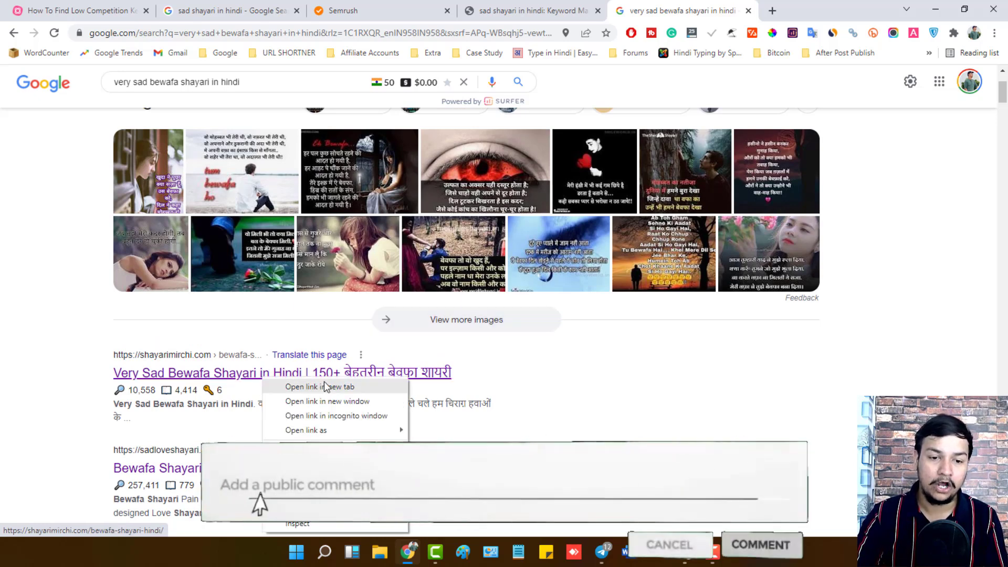
pyautogui.click(343, 388)
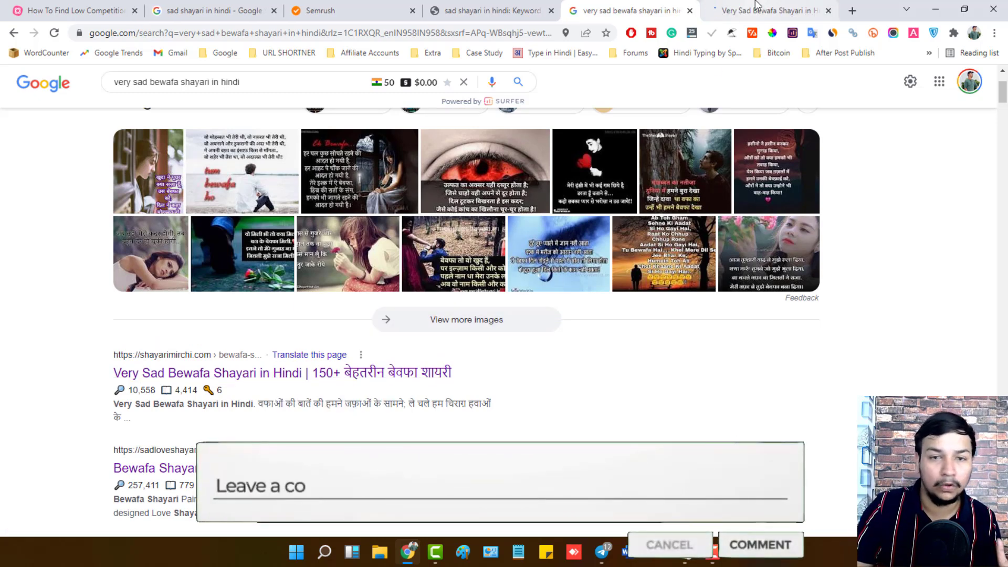
pyautogui.click(758, 8)
pyautogui.click(259, 131)
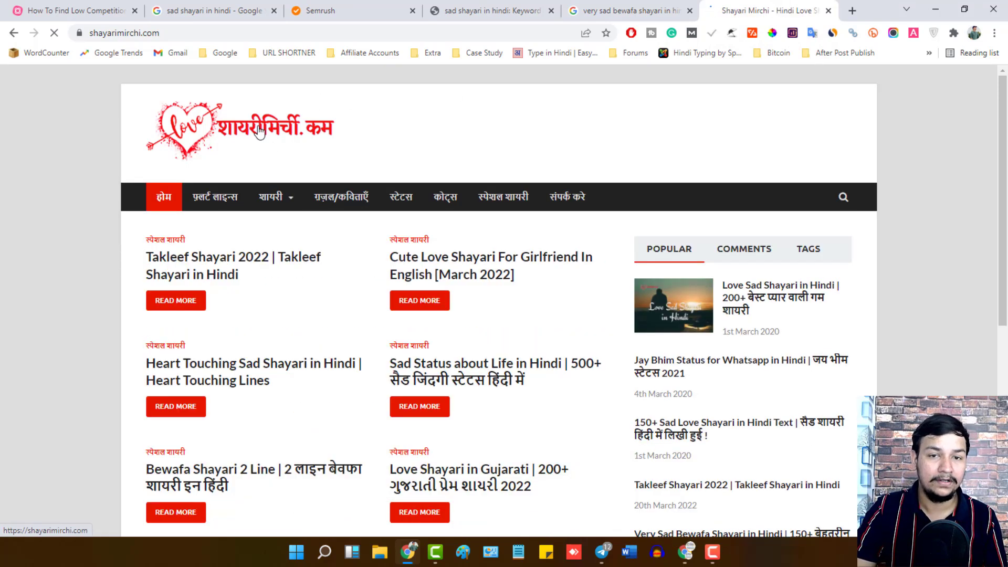
# Step: Check shayarimirchi.com's ranks and visits over time in the Similarweb overlay, and close the overlay
pyautogui.click(831, 33)
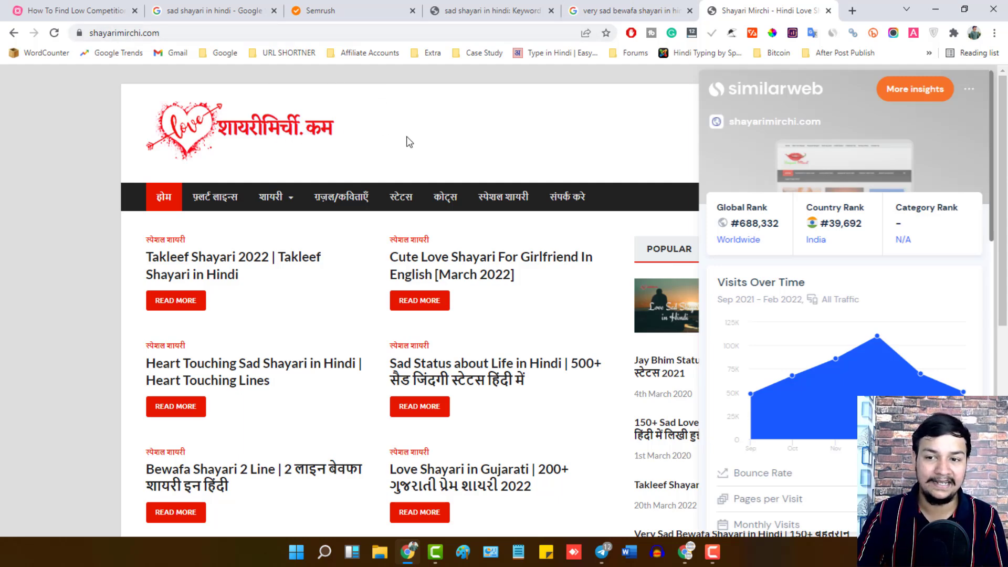
pyautogui.scroll(-2, 746, 306)
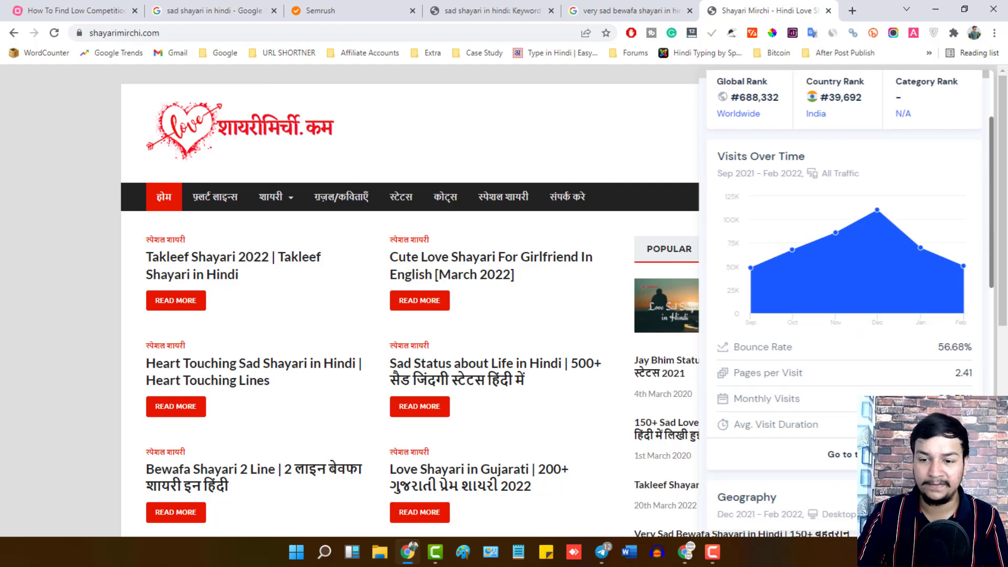
pyautogui.click(508, 141)
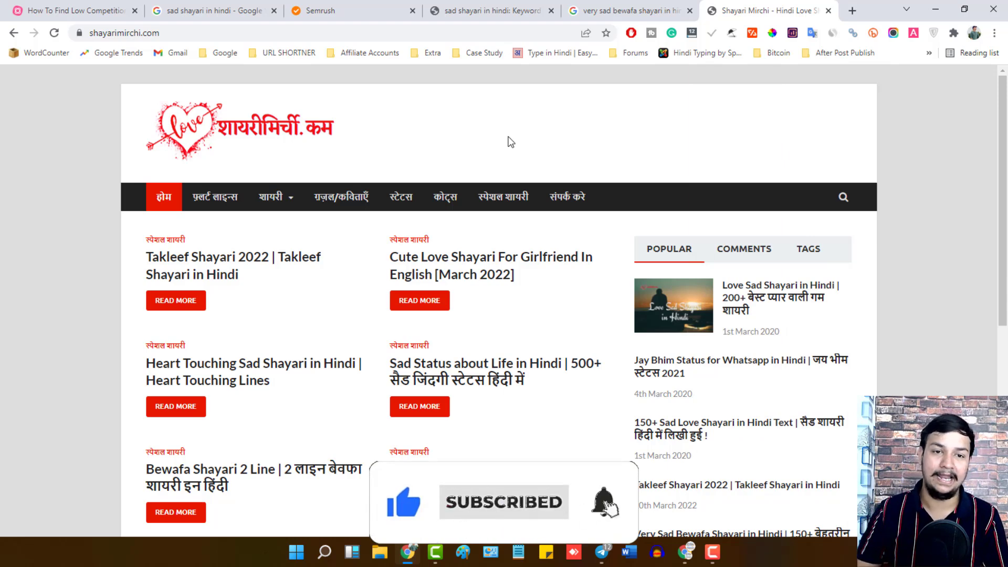
# Step: Return to the MindMeister mind map and expand the "Steal Your Competitors Keywords" branch
pyautogui.click(390, 7)
pyautogui.click(58, 8)
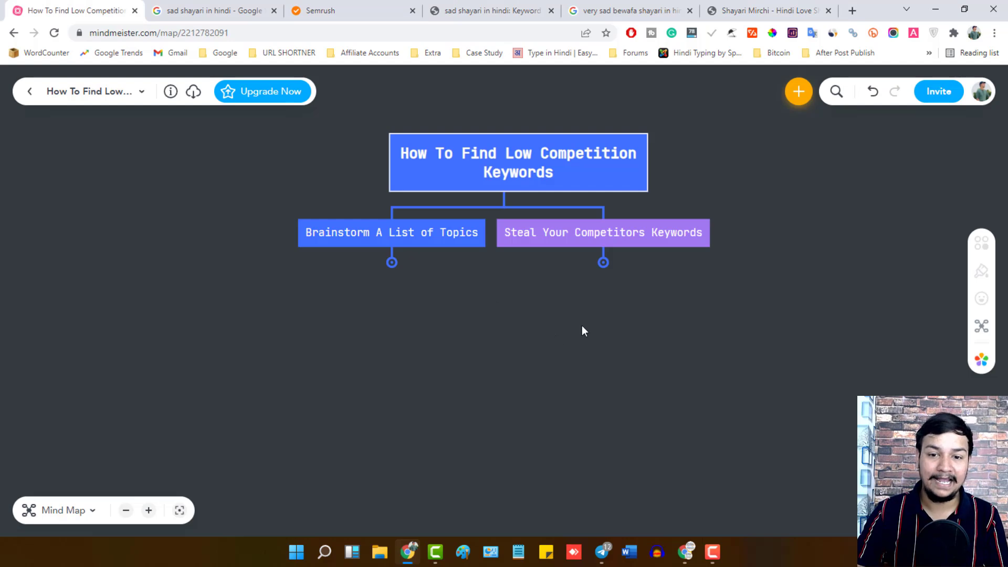
pyautogui.click(603, 263)
# Step: Switch to the Semrush Keyword Magic Tool page and open Domain Overview from there
pyautogui.click(336, 8)
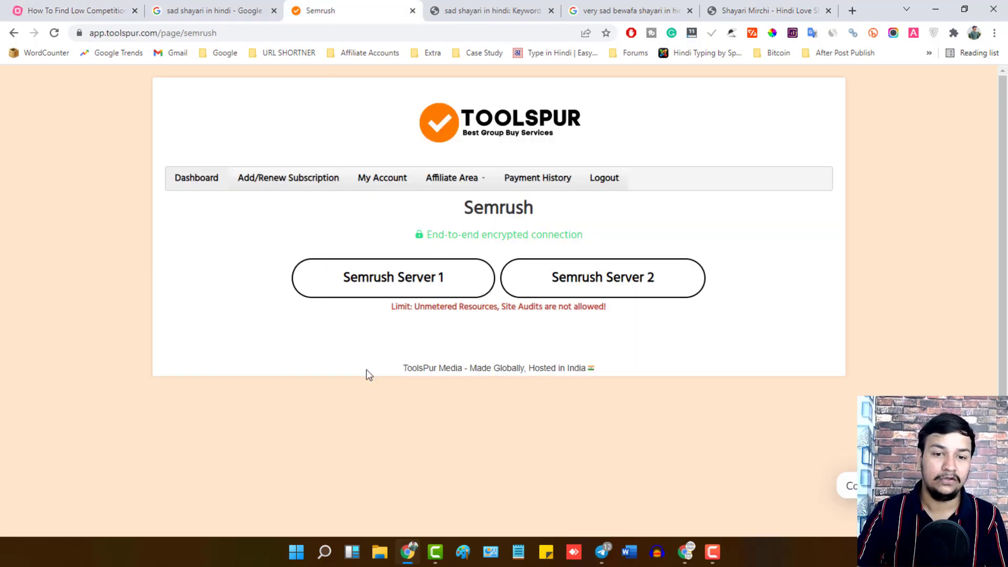
pyautogui.click(478, 9)
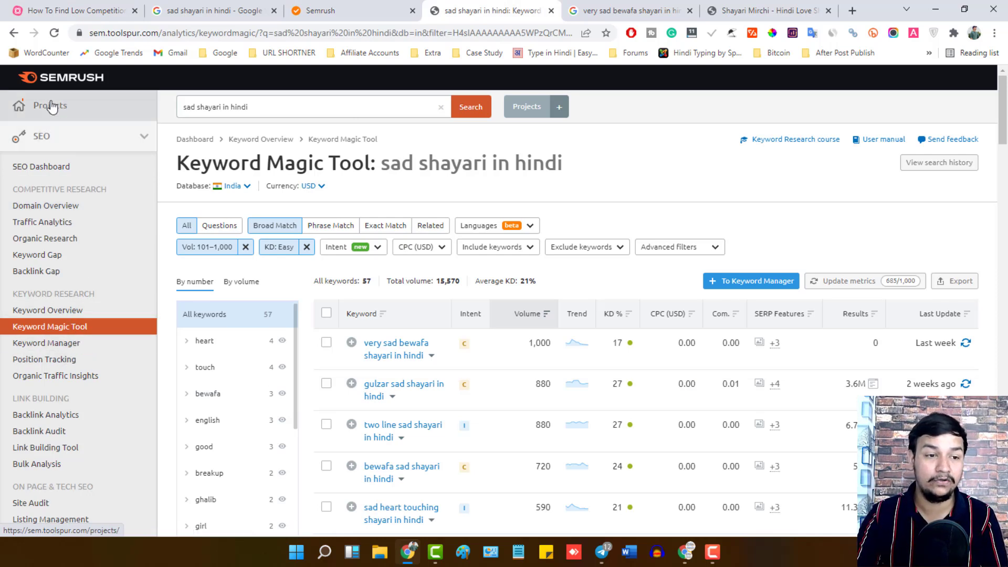
pyautogui.click(46, 210)
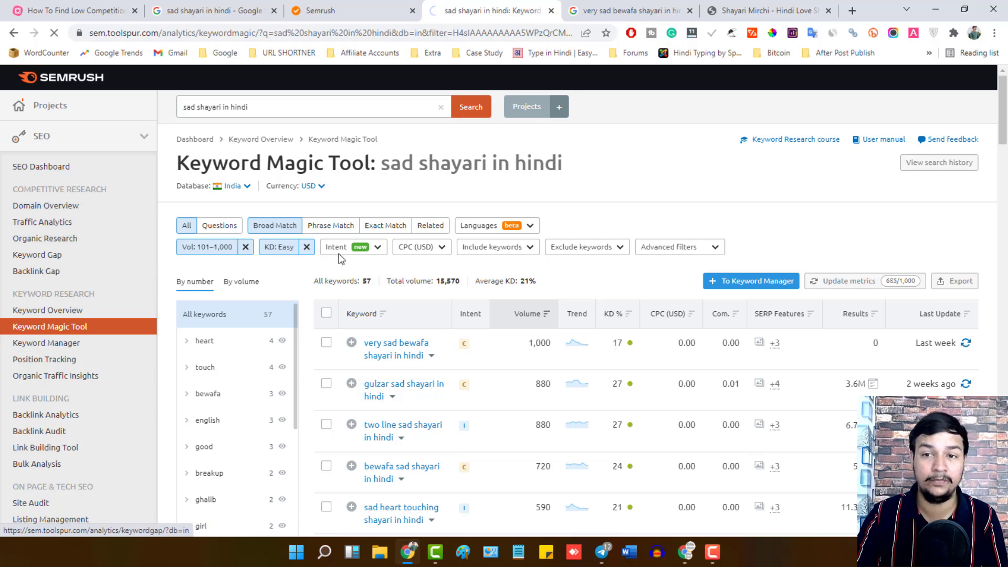
# Step: Copy the shayarimirchi.com home page address and run a worldwide Domain Overview search for it in Semrush
pyautogui.click(751, 7)
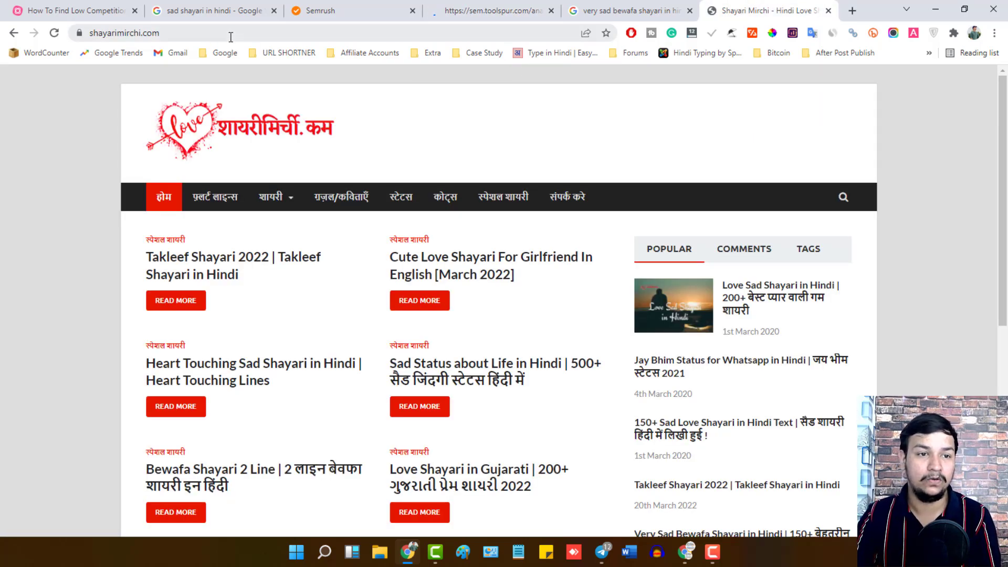
pyautogui.click(163, 33)
pyautogui.hotkey('ctrl', 'a')
pyautogui.hotkey('ctrl', 'c')
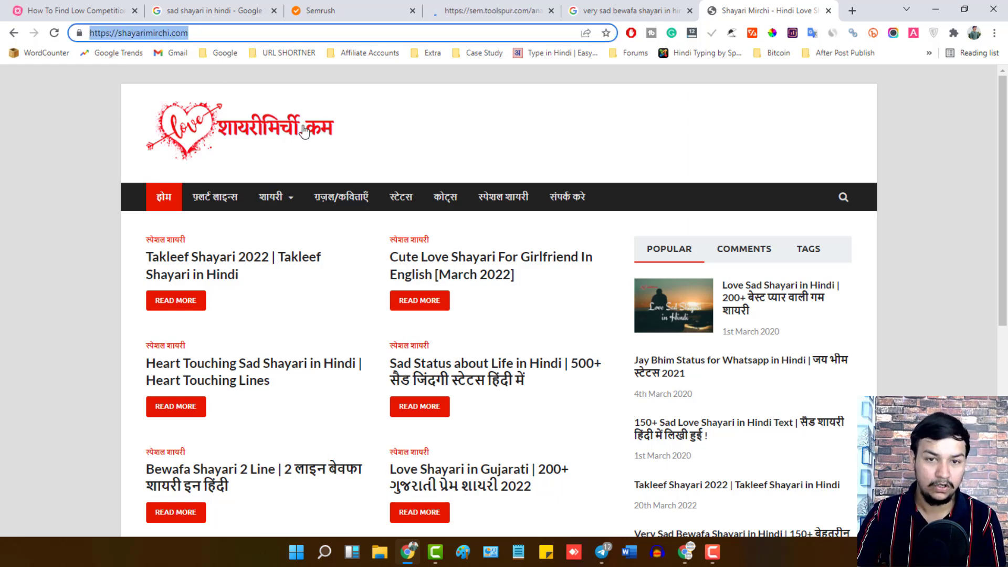
pyautogui.click(475, 6)
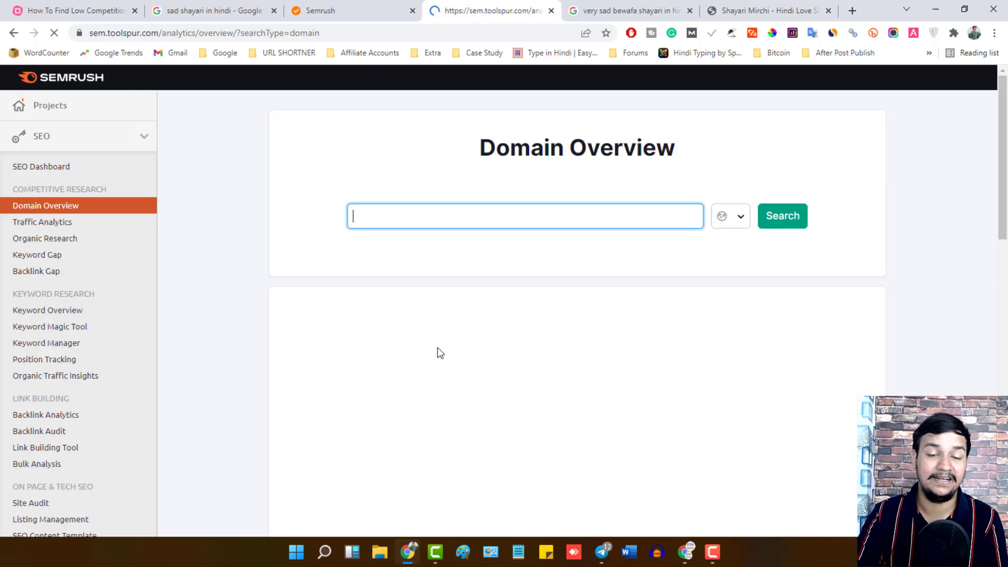
pyautogui.hotkey('ctrl', 'v')
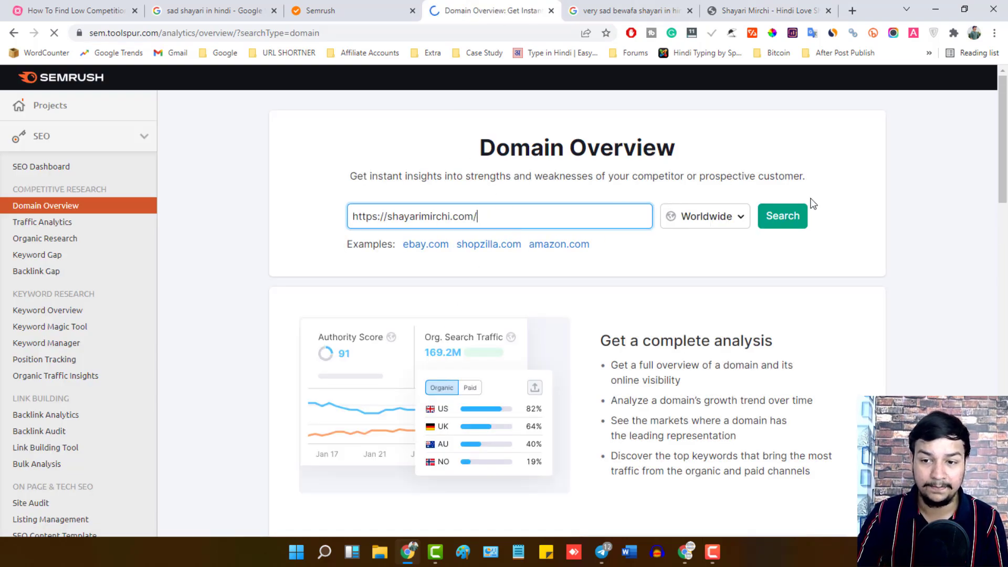
pyautogui.click(795, 222)
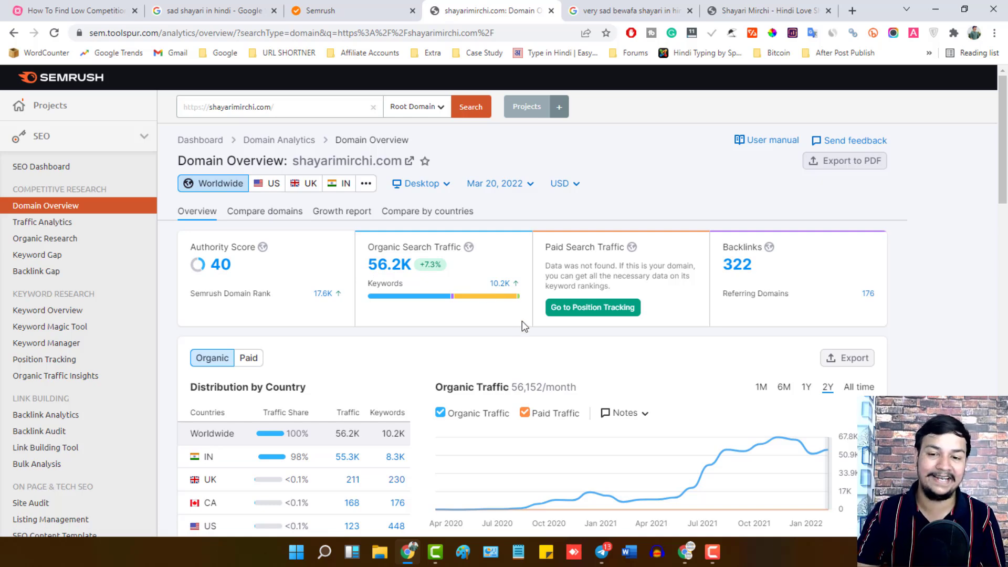
# Step: Review the domain's organic traffic, keyword trends and top organic keywords, and open the detailed organic keyword report
pyautogui.scroll(-3, 598, 355)
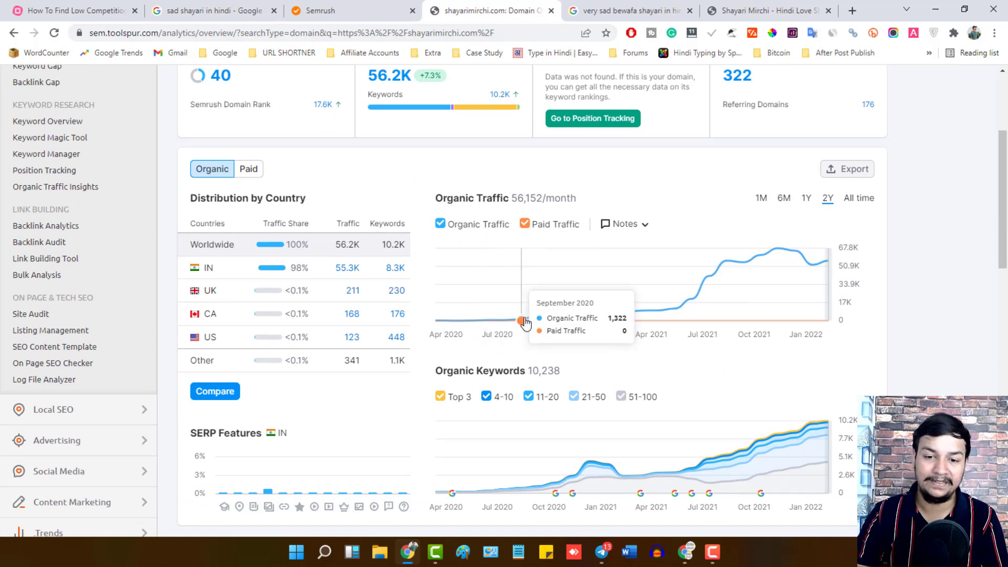
pyautogui.scroll(-2, 725, 332)
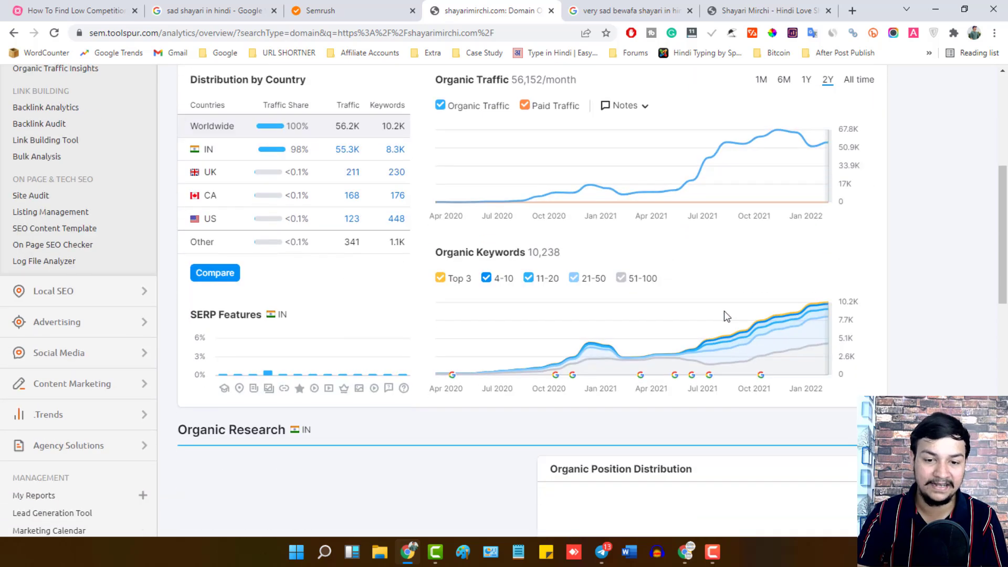
pyautogui.scroll(-3, 850, 294)
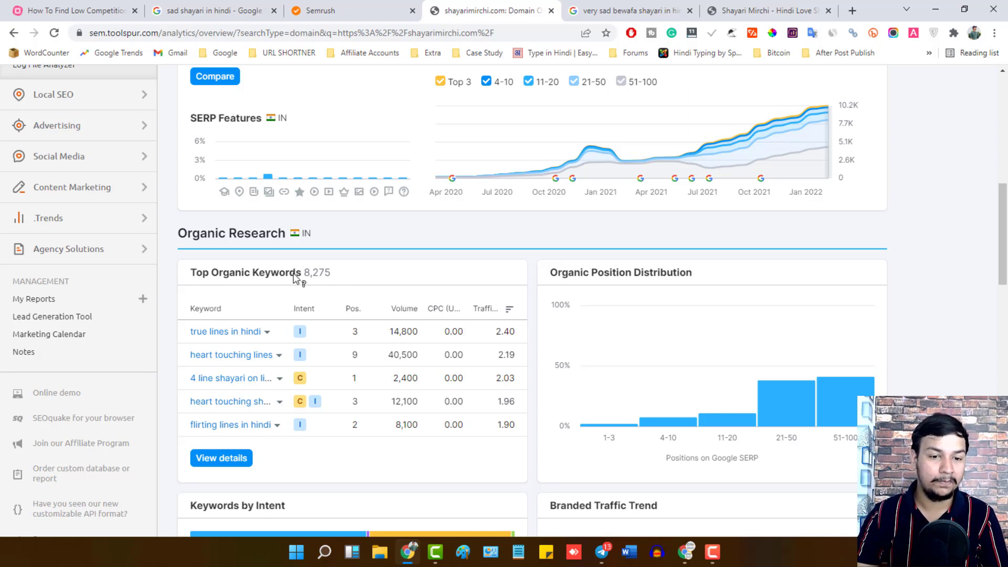
pyautogui.moveTo(306, 271); pyautogui.dragTo(331, 271)
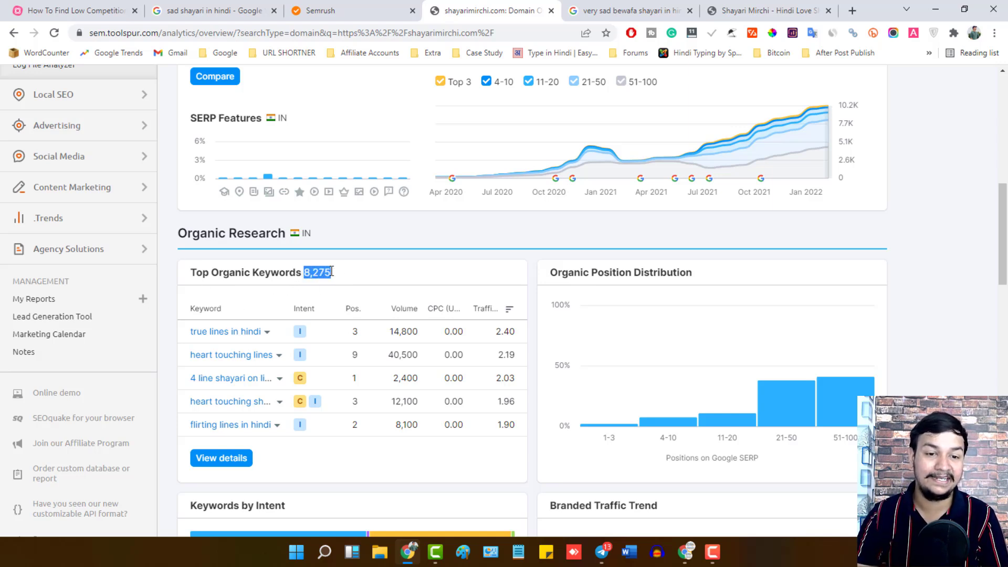
pyautogui.click(332, 273)
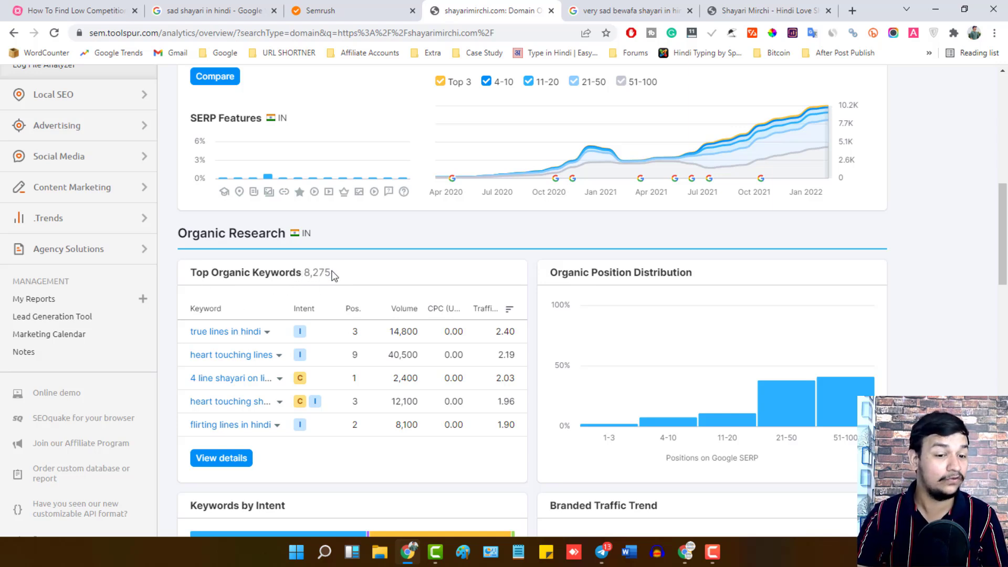
pyautogui.click(241, 463)
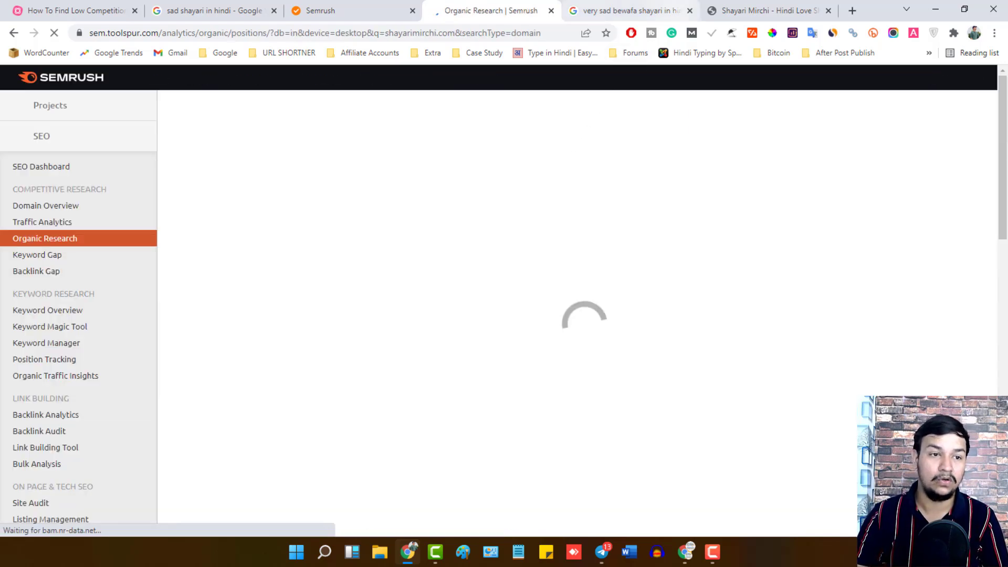
# Step: Return to the mind map and expand the "Use Any Seo Tool Like Ahref, Semrush," branch
pyautogui.click(29, 3)
pyautogui.click(487, 4)
pyautogui.click(31, 5)
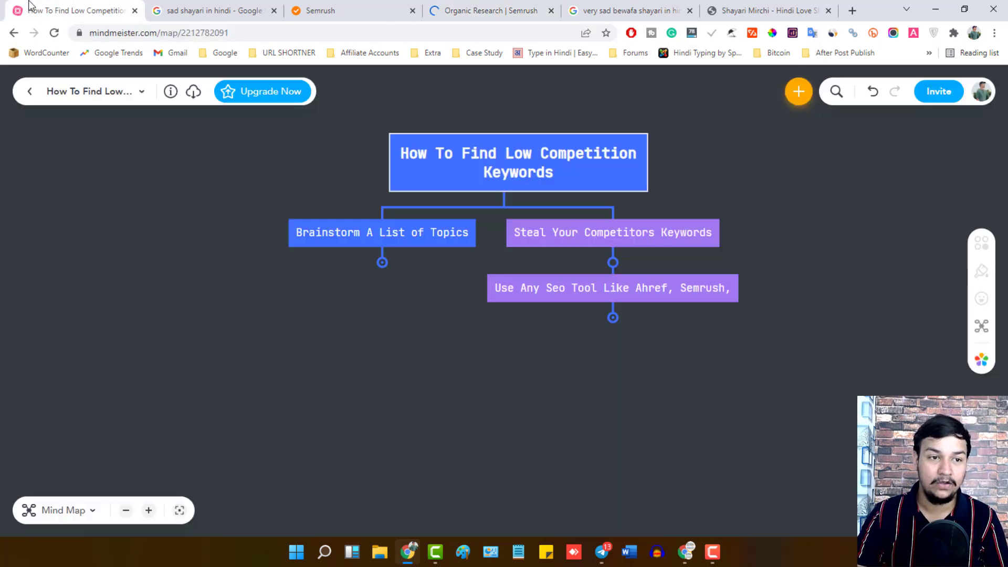
pyautogui.click(612, 317)
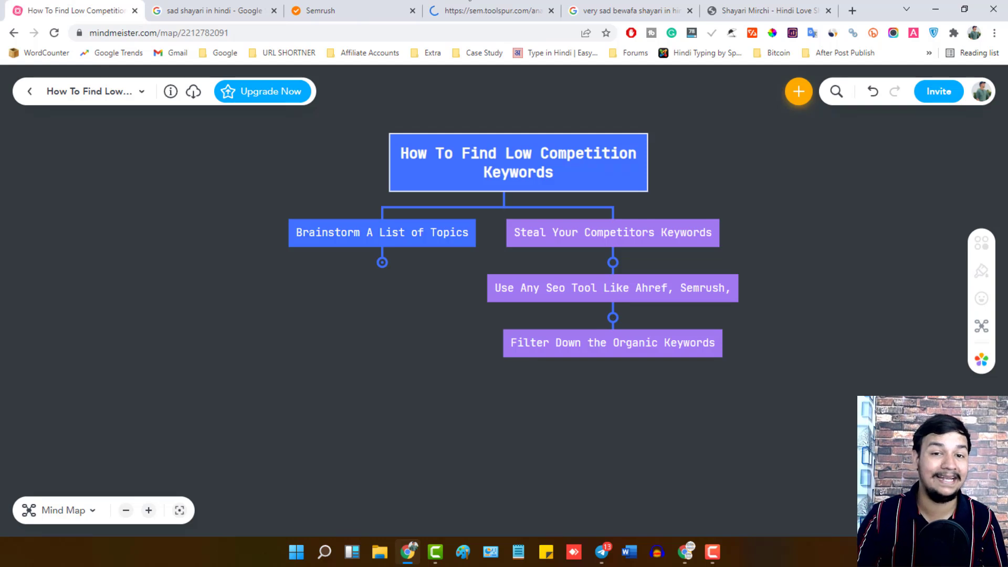
# Step: Go back to the Semrush Organic Research report and examine shayarimirchi.com's organic search positions and keyword total
pyautogui.click(463, 10)
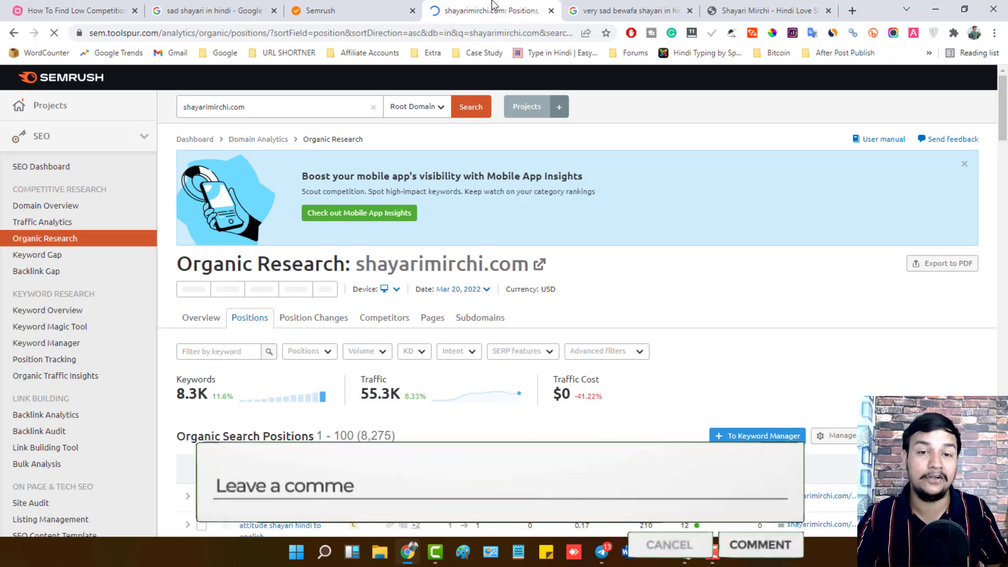
pyautogui.scroll(-5, 380, 326)
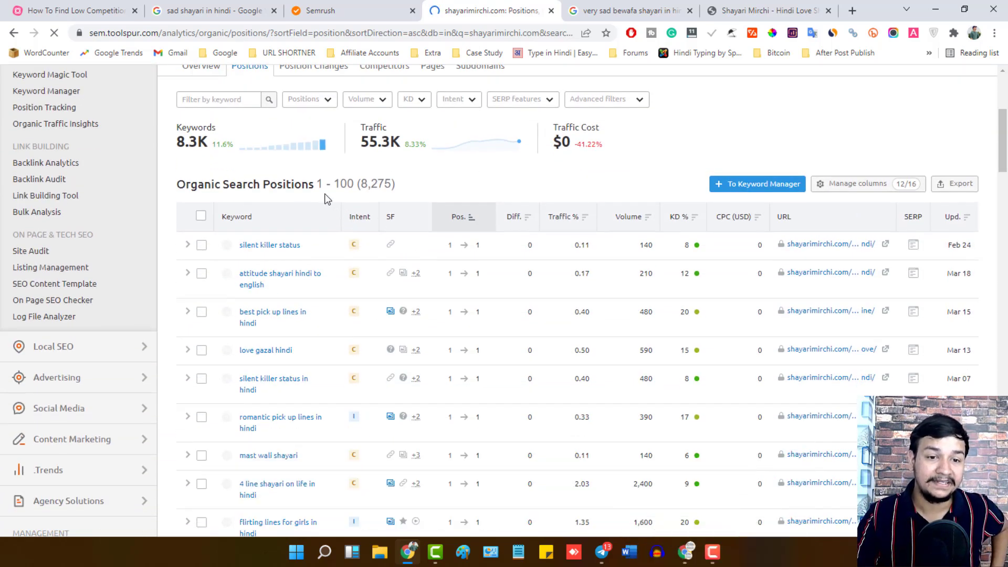
pyautogui.scroll(1, 278, 189)
pyautogui.moveTo(210, 211); pyautogui.dragTo(172, 213)
pyautogui.click(459, 241)
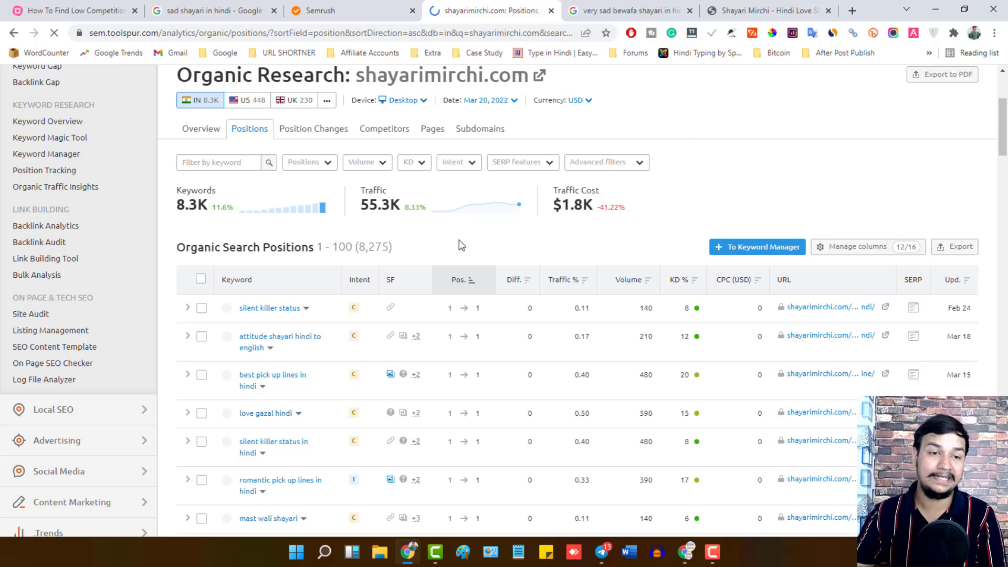
# Step: Revisit the "Filter Down the Organic Keywords" subtopic in the mind map
pyautogui.click(72, 8)
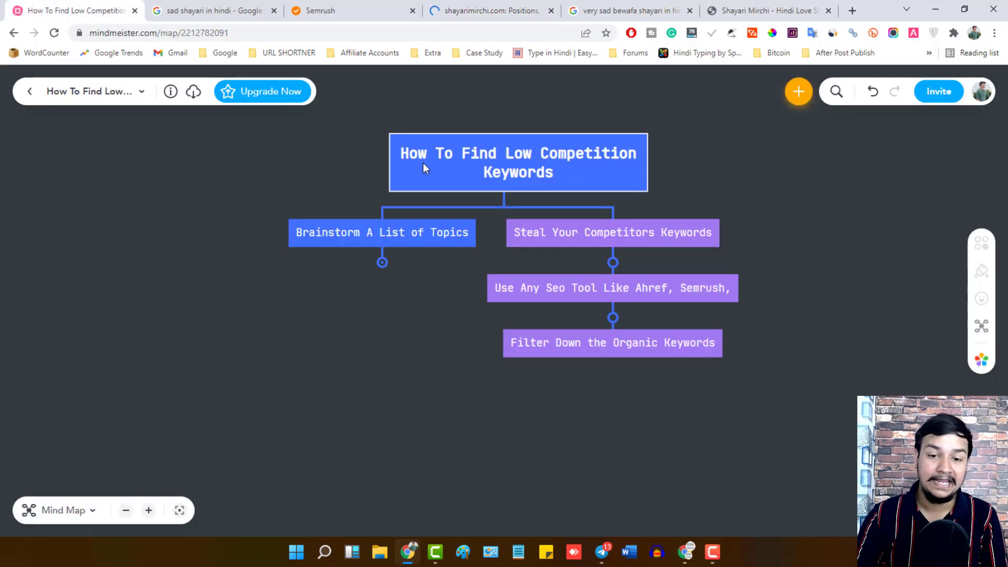
pyautogui.click(615, 348)
pyautogui.click(668, 408)
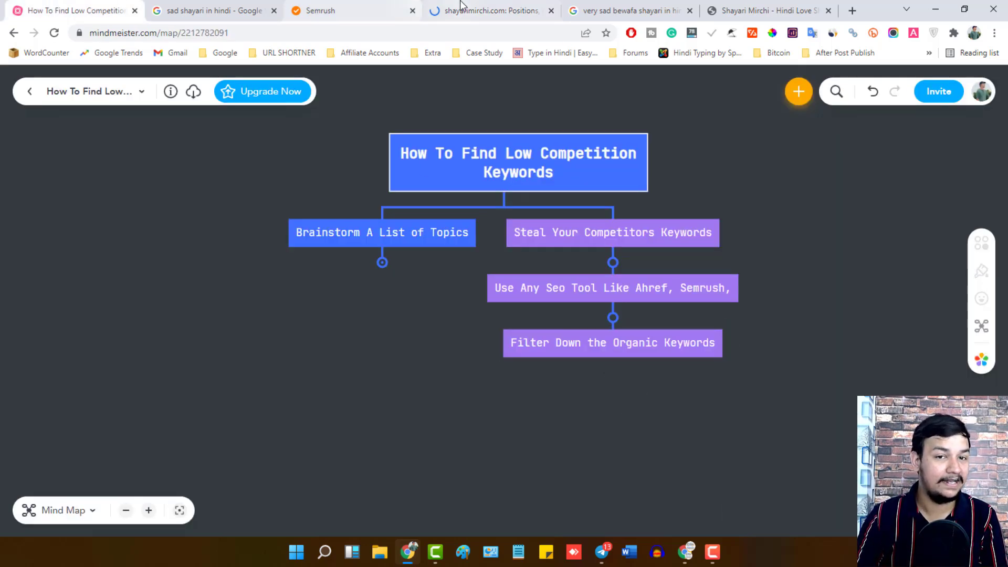
# Step: Return to the Organic Research report and scan the position list for each keyword's volume and difficulty
pyautogui.click(460, 4)
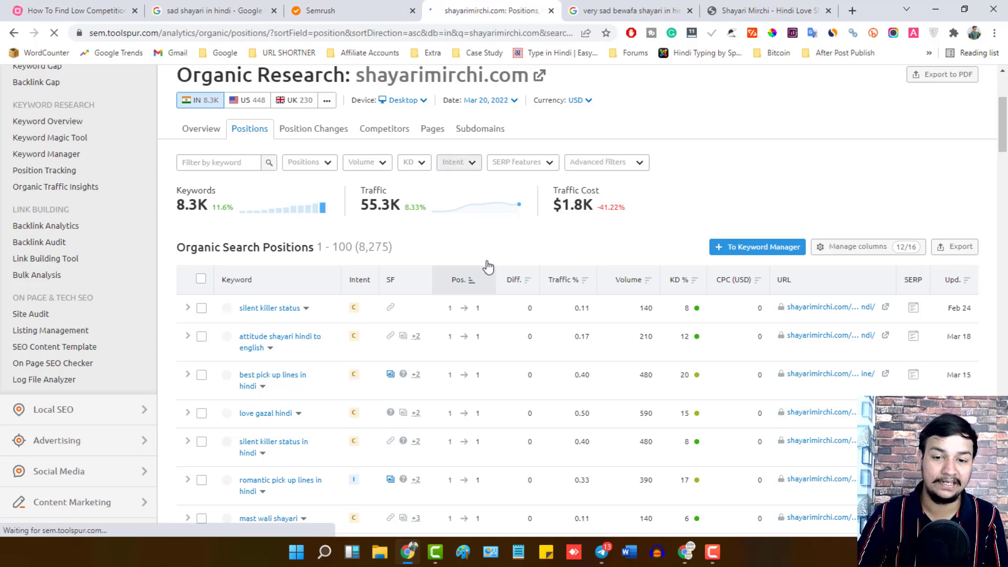
pyautogui.scroll(-2, 486, 265)
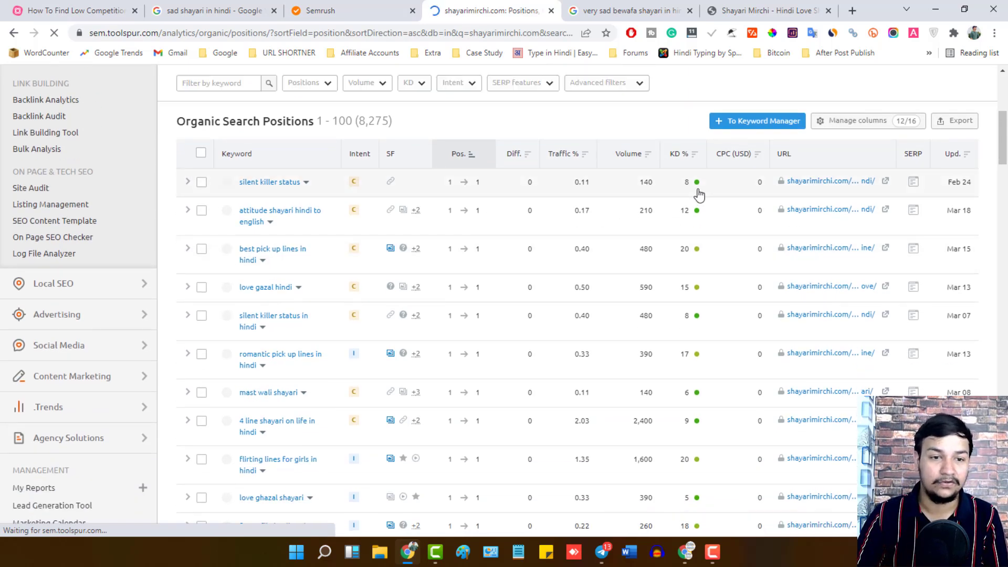
pyautogui.scroll(1, 656, 157)
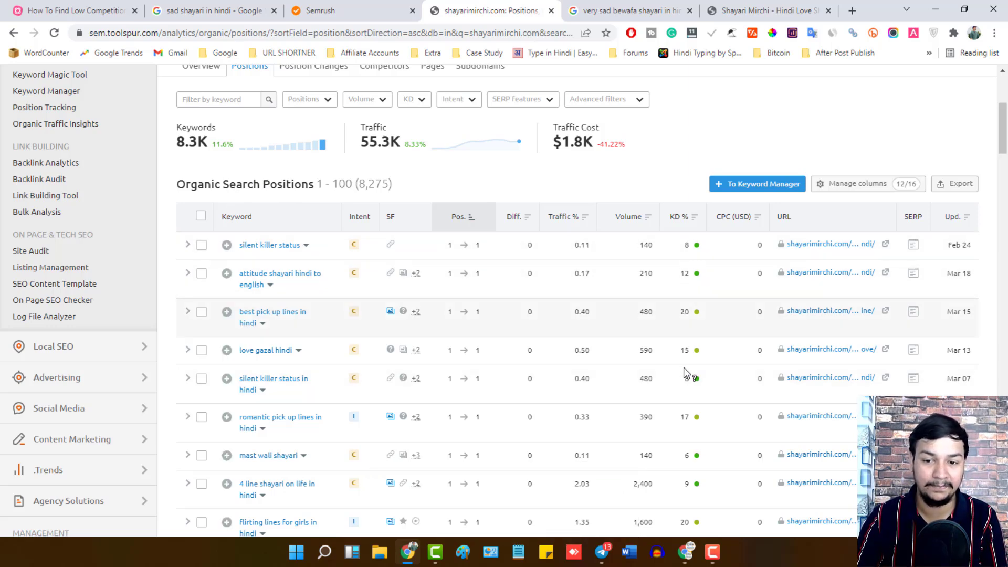
pyautogui.scroll(-5, 693, 391)
pyautogui.scroll(-15, 701, 386)
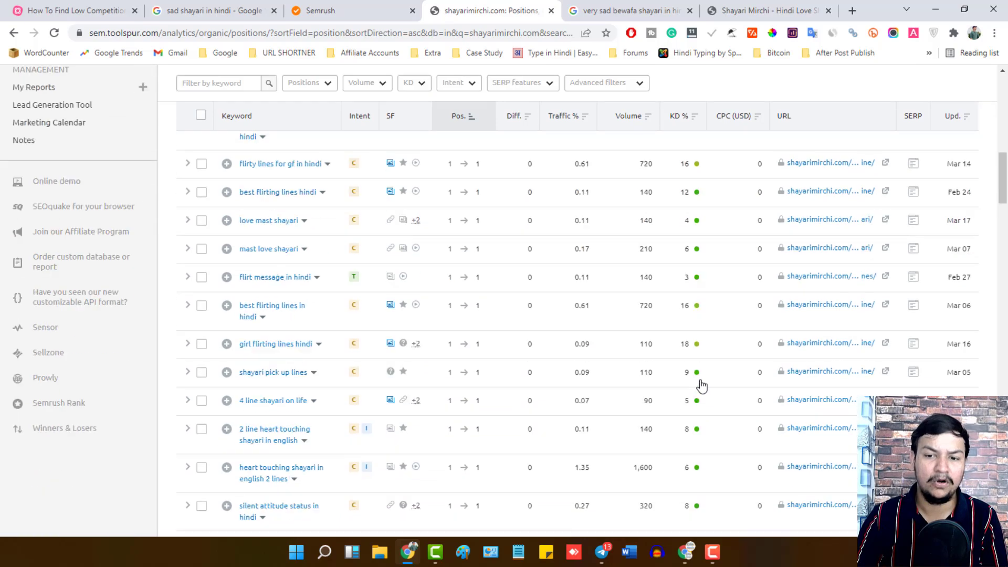
pyautogui.scroll(15, 702, 386)
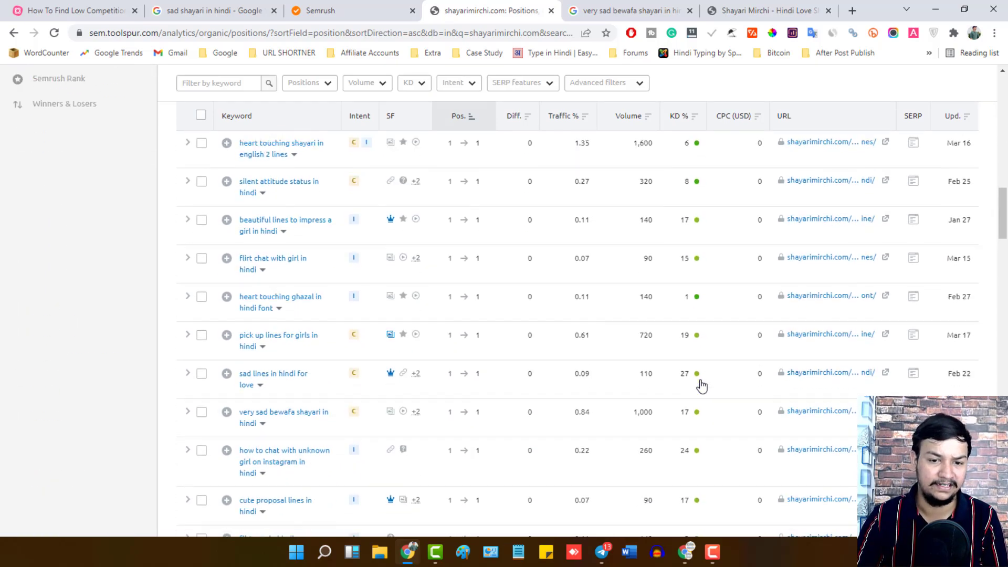
pyautogui.scroll(5, 702, 386)
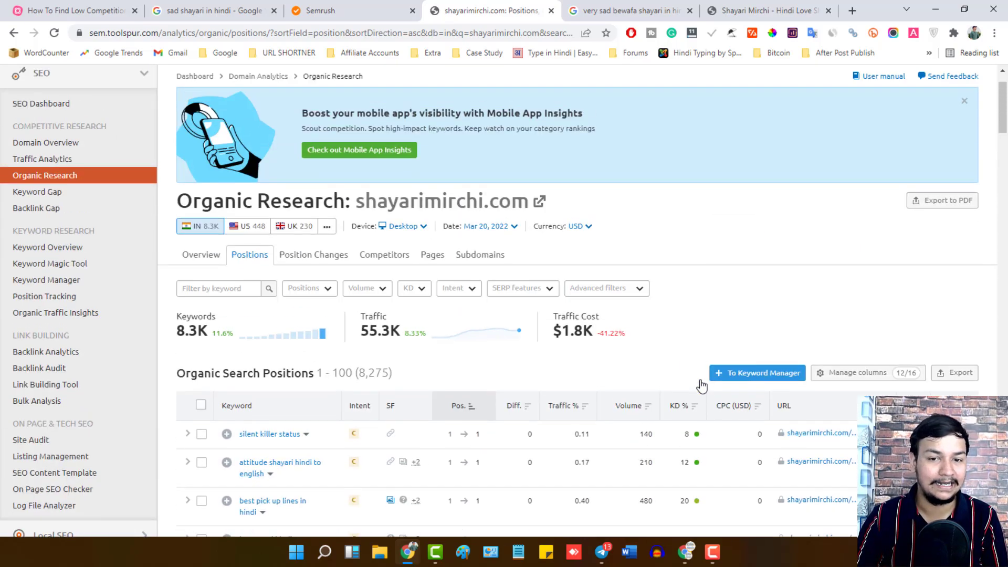
# Step: Filter shayarimirchi.com's organic positions by keyword difficulty, choosing the Very easy range of 0–14%
pyautogui.scroll(-2, 633, 314)
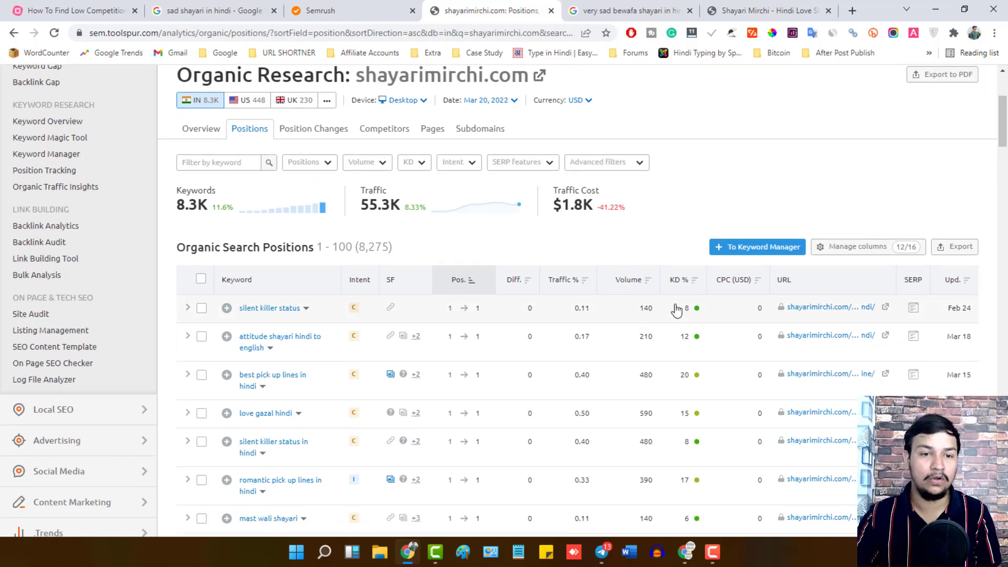
pyautogui.scroll(1, 407, 296)
pyautogui.scroll(-1, 407, 286)
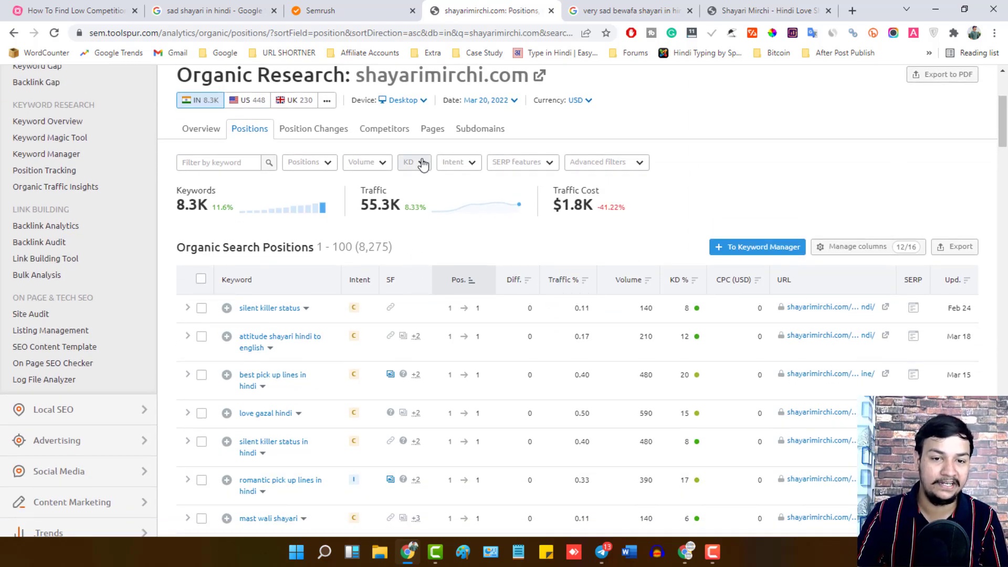
pyautogui.click(423, 164)
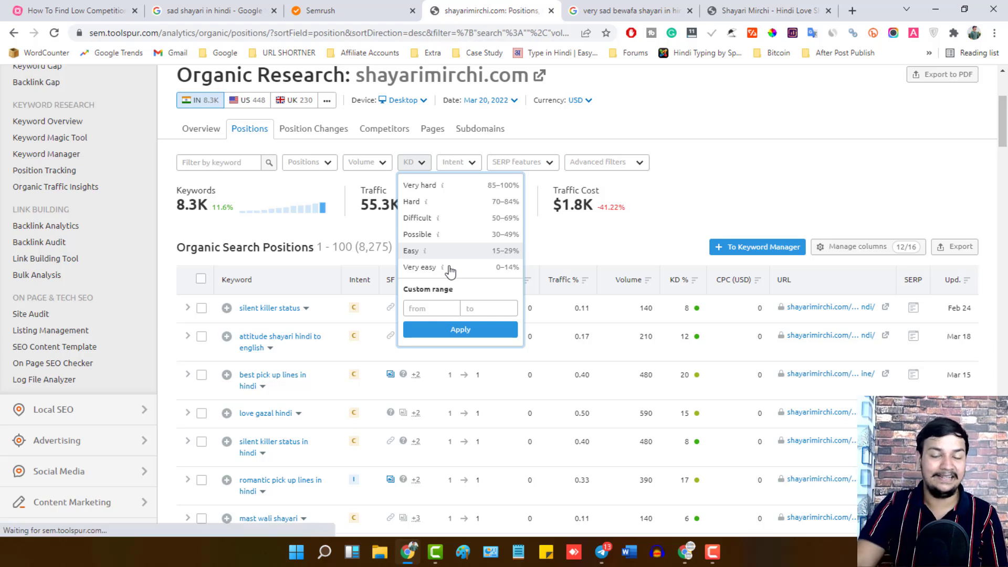
pyautogui.click(449, 267)
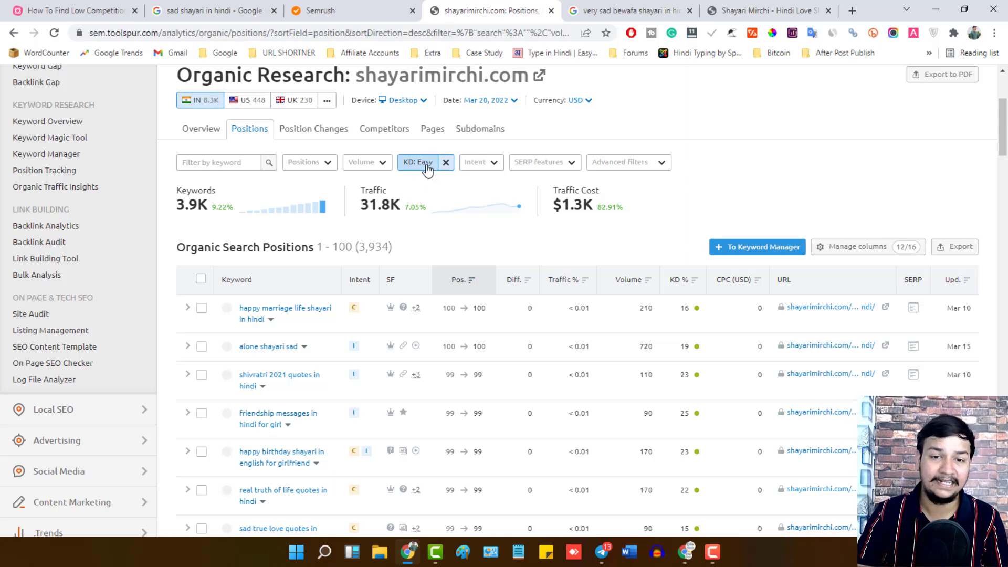
# Step: Look through the filtered position list, comparing the search volume and difficulty of the very easy keywords
pyautogui.scroll(-1, 455, 184)
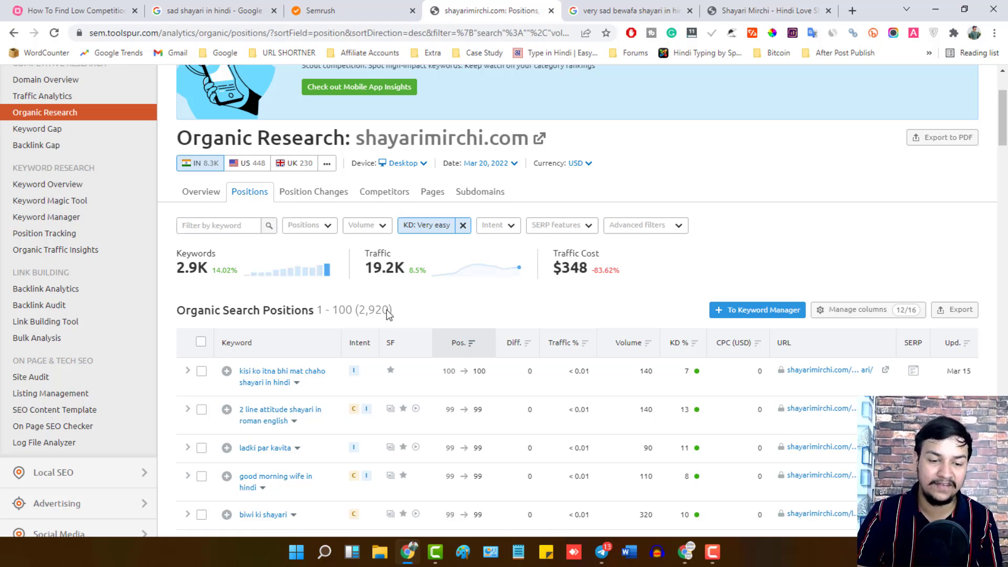
pyautogui.scroll(-4, 399, 313)
pyautogui.scroll(1, 427, 311)
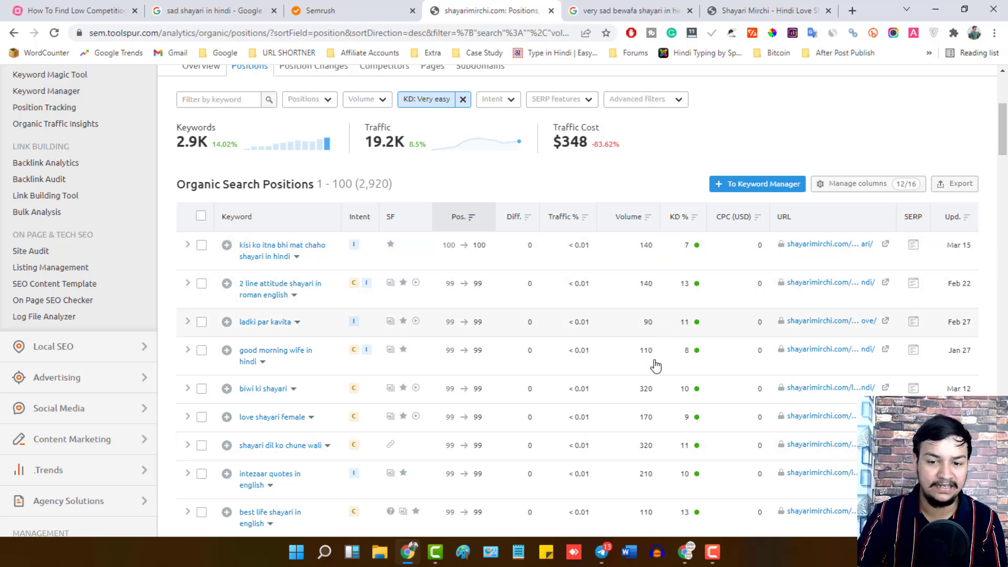
pyautogui.scroll(-6, 653, 406)
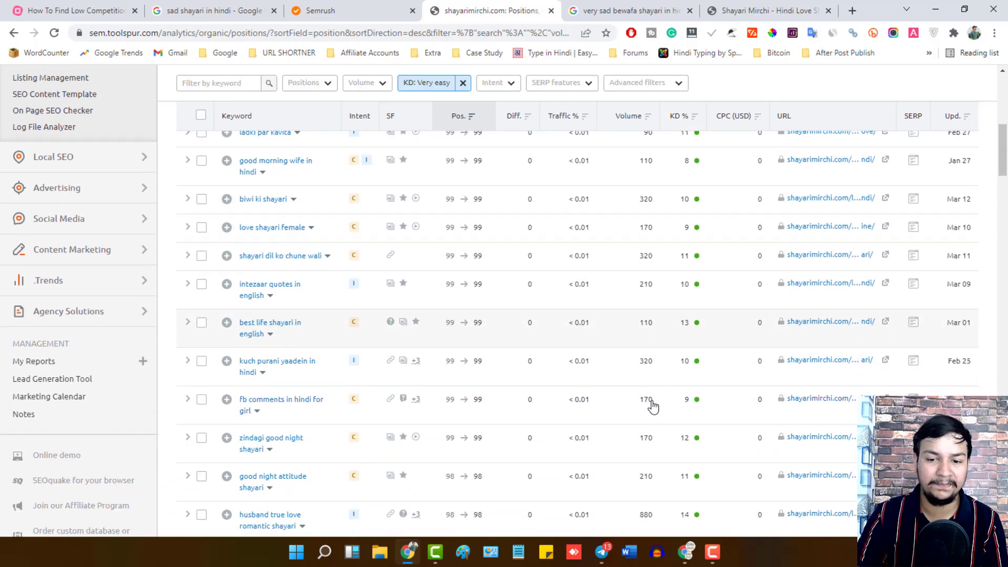
pyautogui.scroll(6, 653, 405)
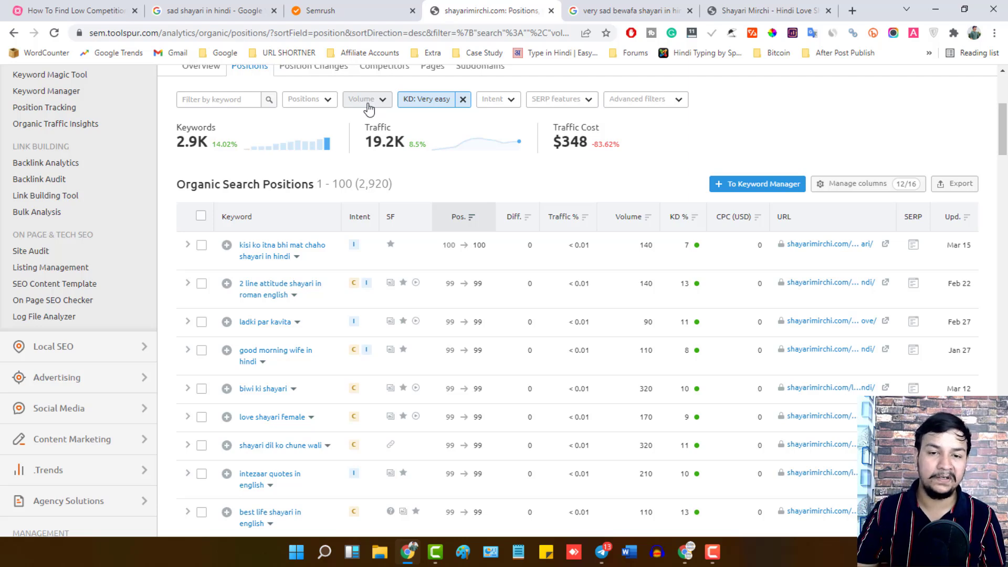
# Step: Close the bewafa shayari search and Shayari Mirchi site tabs, and search Google for the listed keyword "kisi ko itna bhi mat chaho shayari in hindi"
pyautogui.click(690, 11)
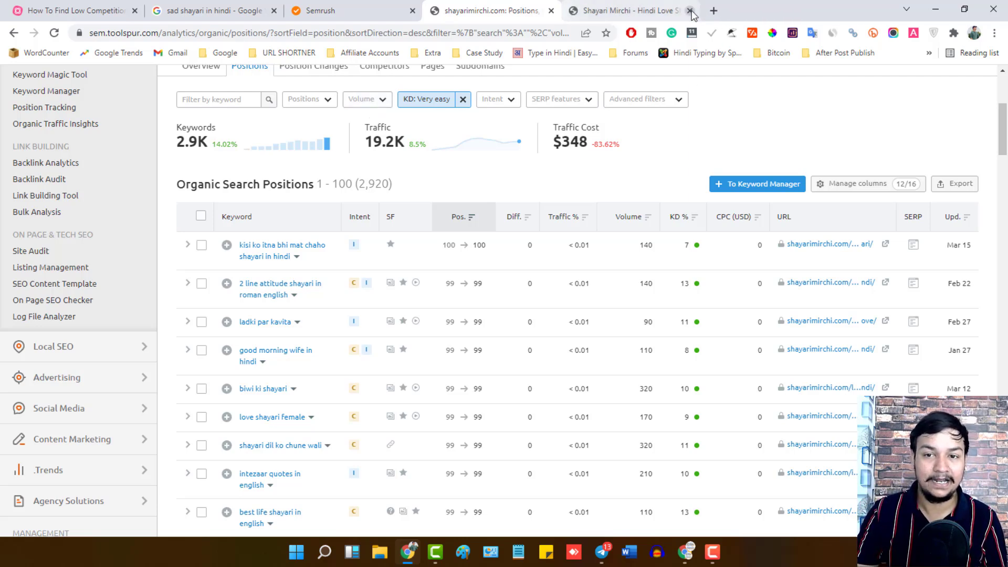
pyautogui.click(689, 11)
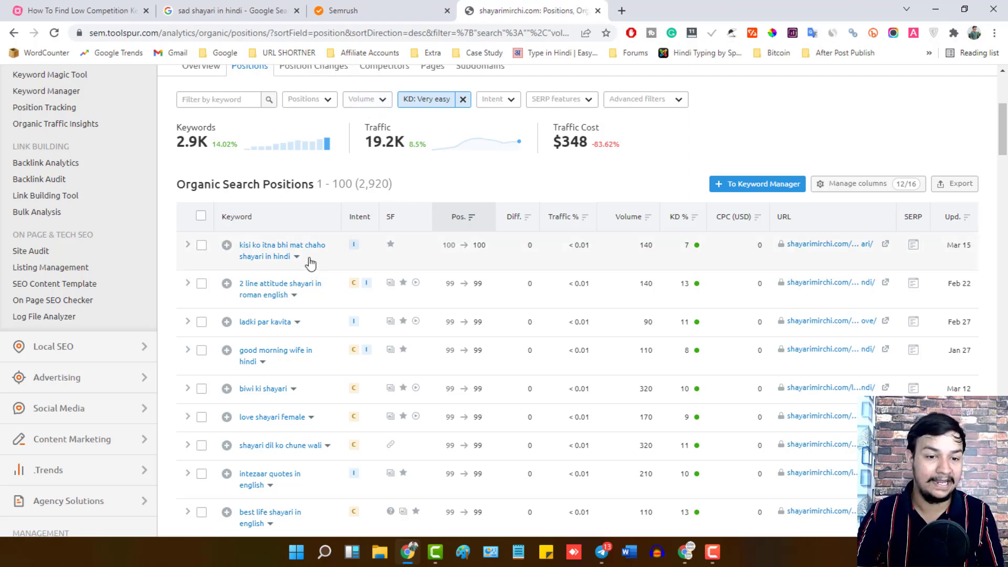
pyautogui.moveTo(308, 263); pyautogui.dragTo(239, 249)
pyautogui.hotkey('ctrl', 'c')
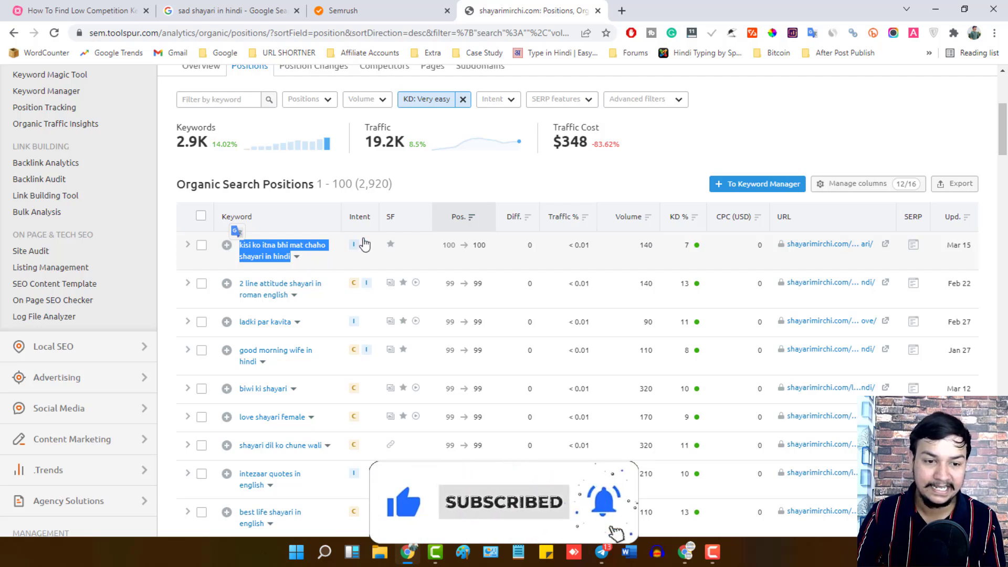
pyautogui.hotkey('ctrl', 't')
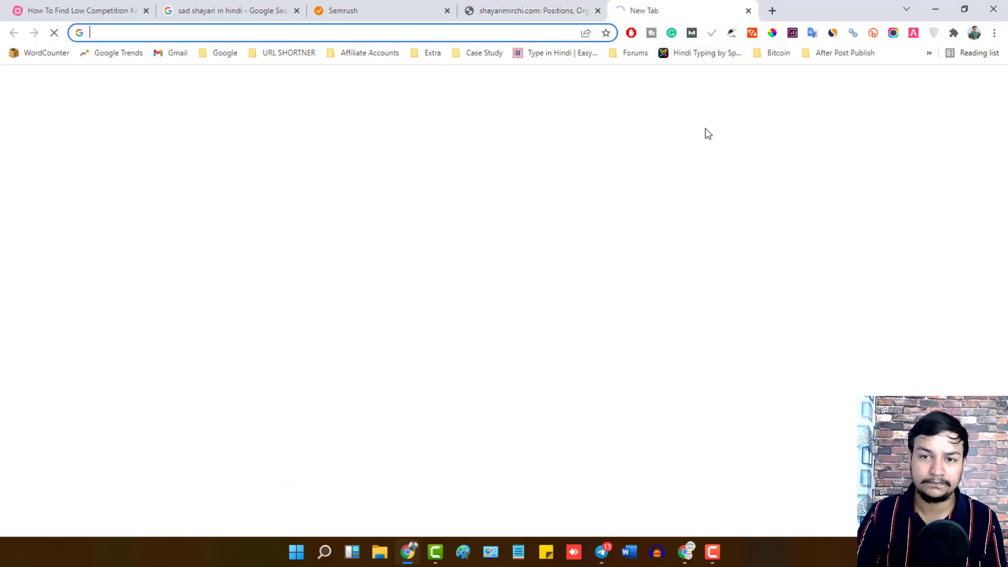
pyautogui.hotkey('ctrl', 'v')
pyautogui.press('Return')
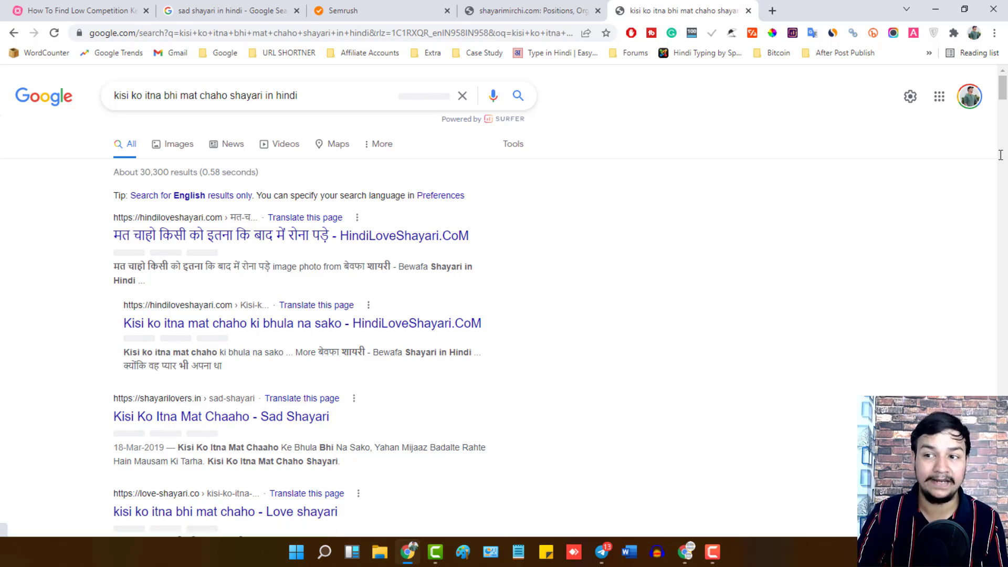
# Step: Check the total result count on the second page of Google results for the keyword, and go back to the first page
pyautogui.scroll(-15, 424, 392)
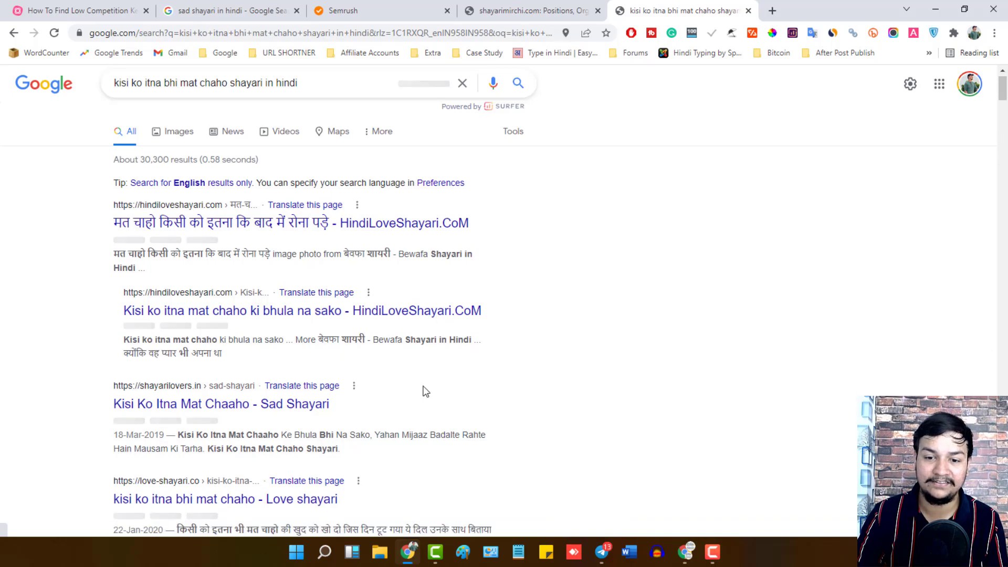
pyautogui.moveTo(1003, 201); pyautogui.dragTo(1003, 472)
pyautogui.scroll(5, 389, 319)
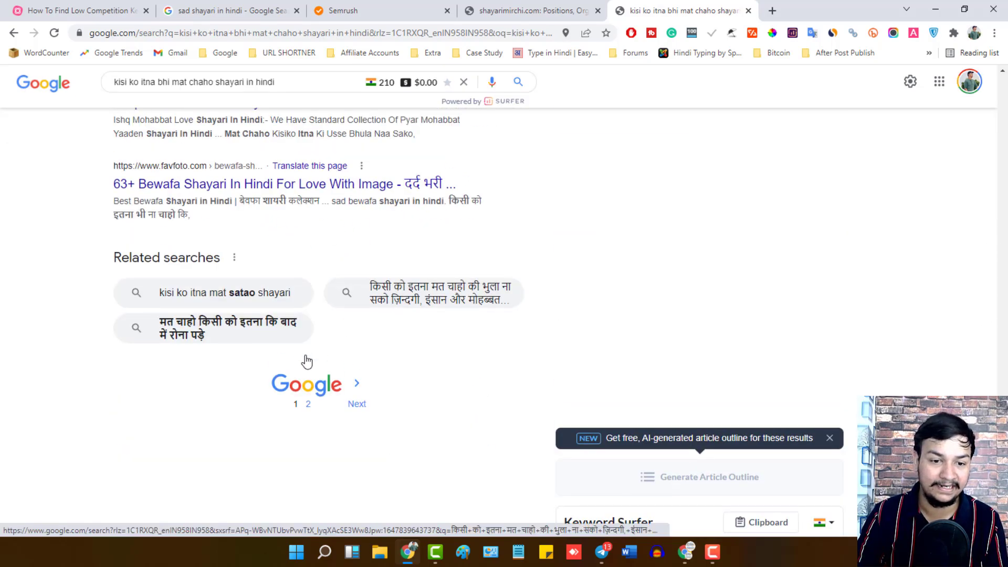
pyautogui.click(308, 406)
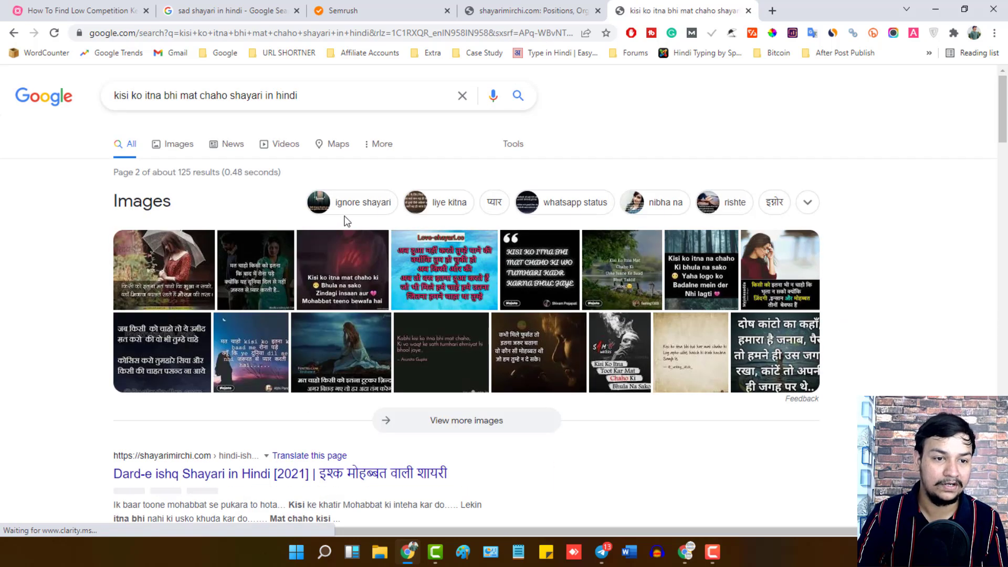
pyautogui.moveTo(179, 172); pyautogui.dragTo(216, 172)
pyautogui.click(216, 172)
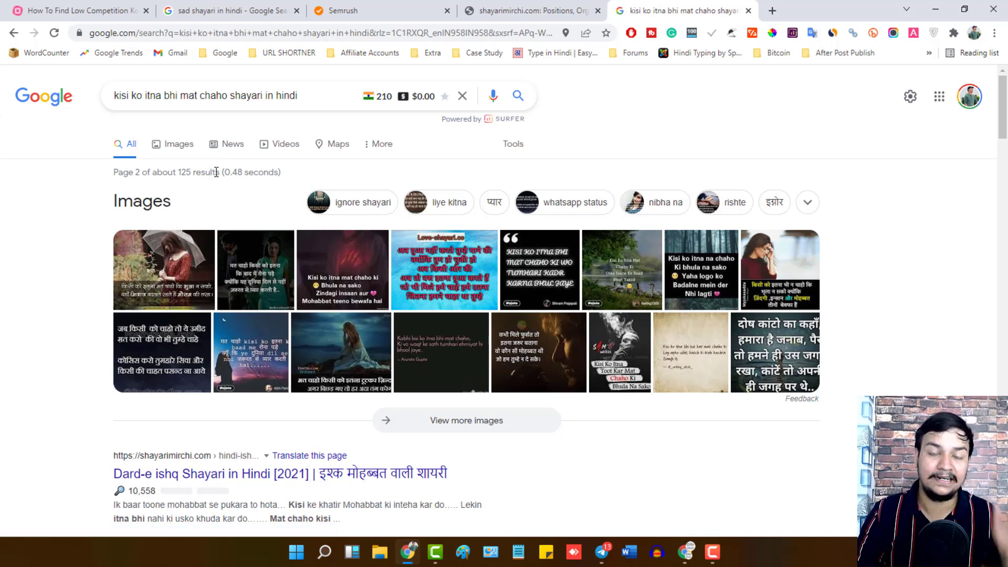
pyautogui.moveTo(216, 172); pyautogui.dragTo(179, 173)
pyautogui.click(180, 174)
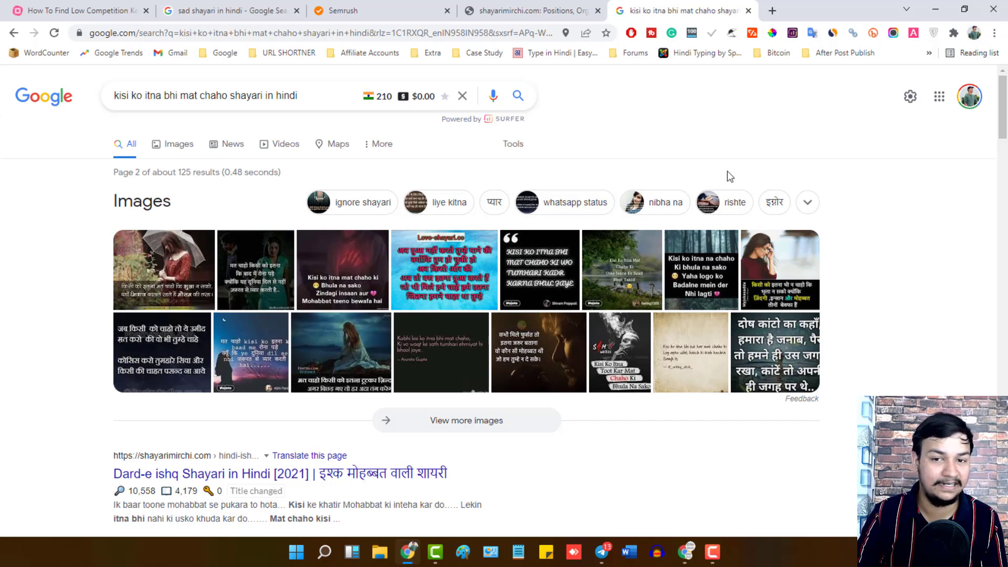
pyautogui.moveTo(1005, 105); pyautogui.dragTo(1006, 74)
pyautogui.click(14, 32)
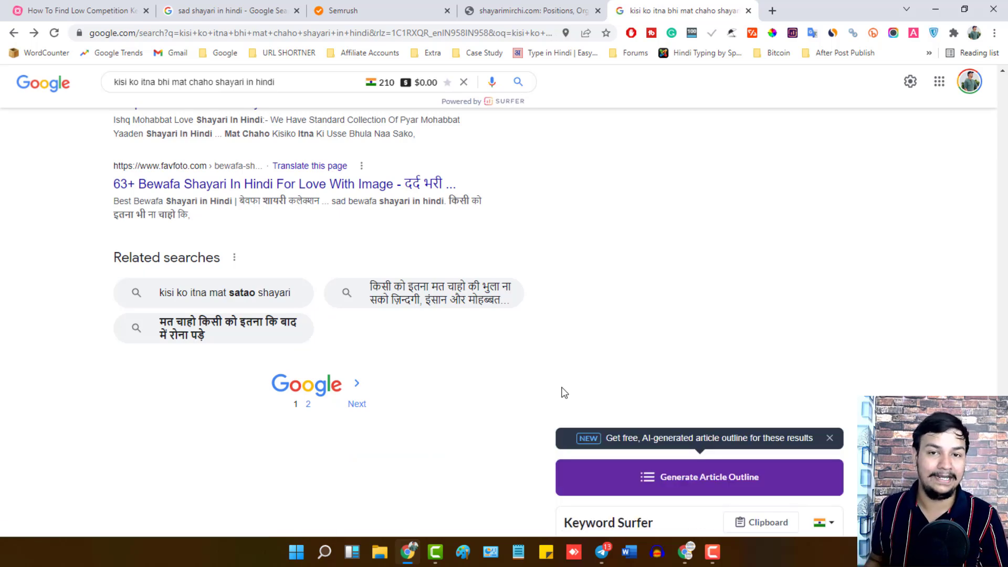
# Step: Return to the Organic Research report and look further through the very easy keywords
pyautogui.click(543, 6)
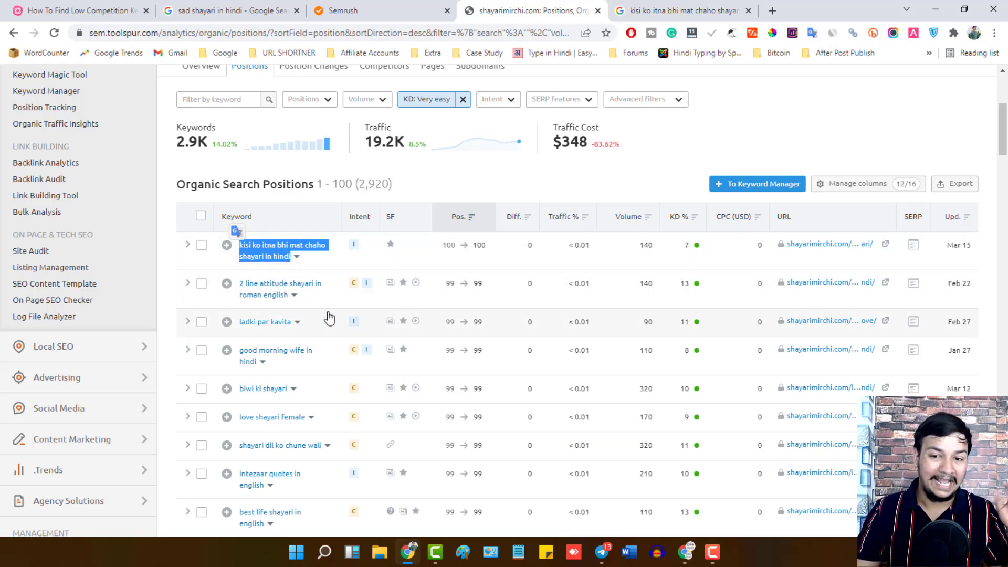
pyautogui.scroll(-2, 330, 316)
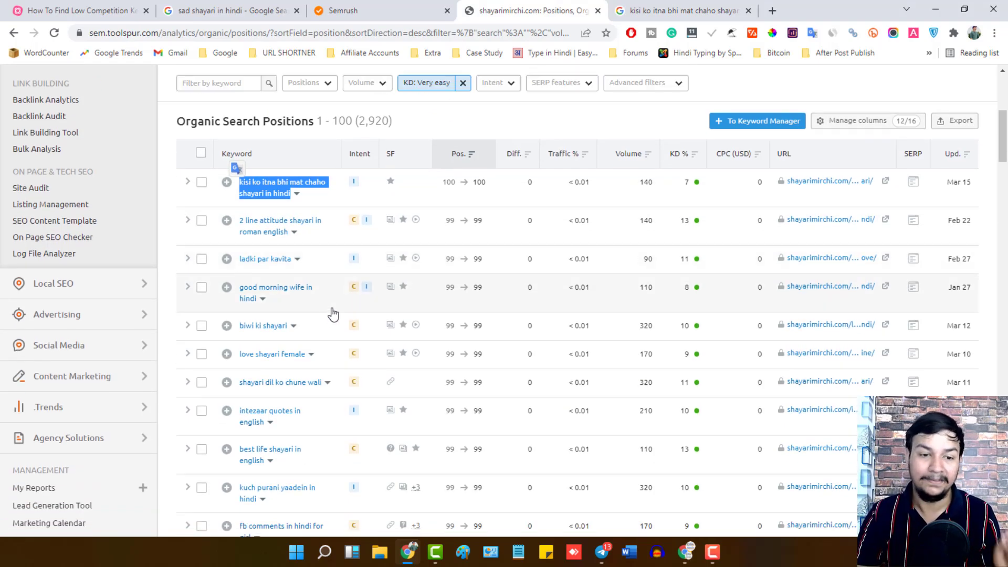